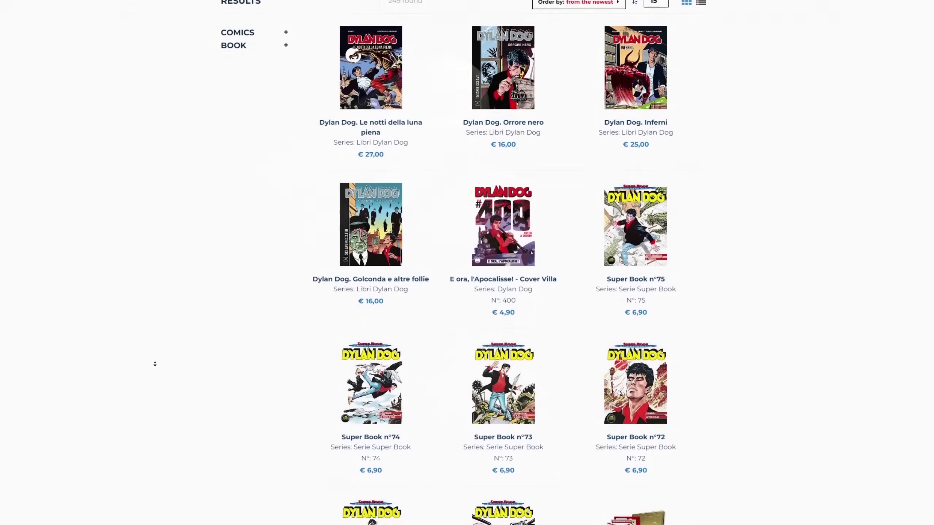
# Scroll the Dylan Dog catalogue and go to the previous issue's cover page.
pyautogui.scroll(-3, 155, 363)
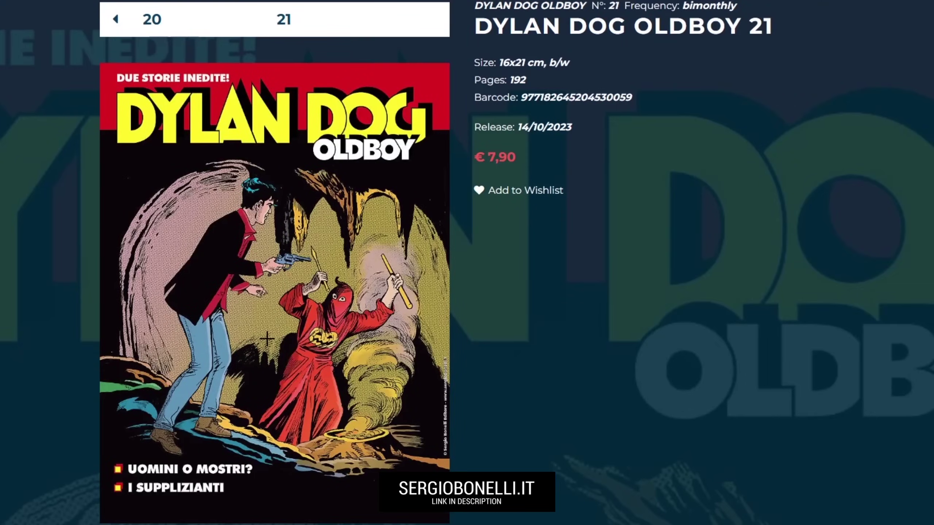
pyautogui.click(430, 12)
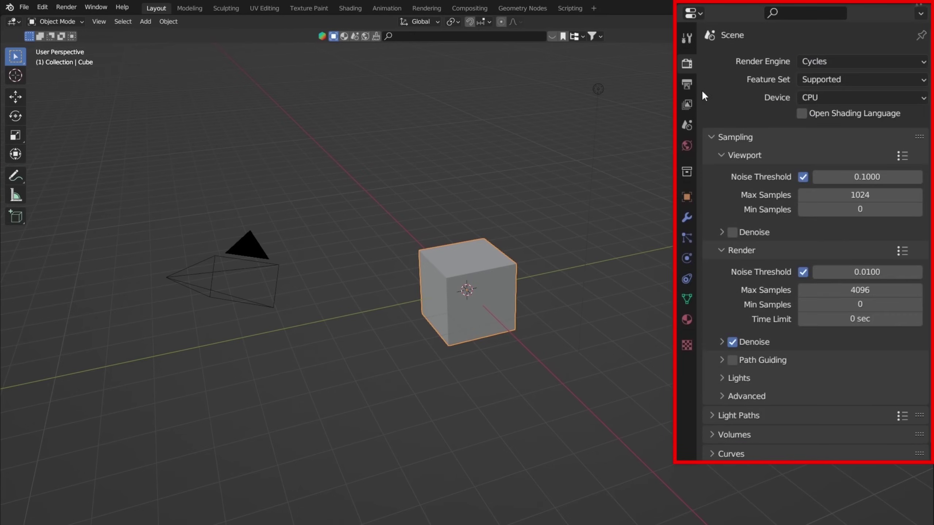
# Set the render resolution to 450×600 px at 200%.
pyautogui.click(687, 84)
pyautogui.click(823, 81)
pyautogui.write('450')
pyautogui.press('Return')
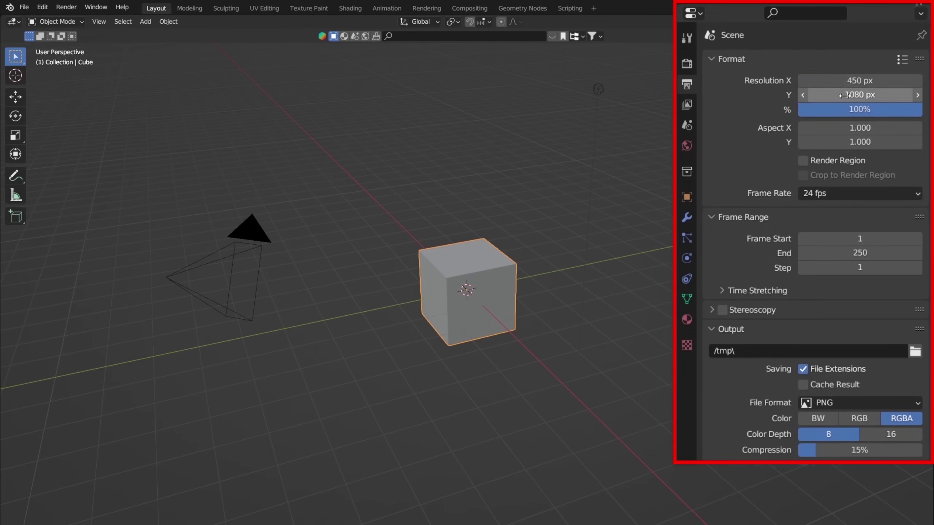
pyautogui.click(844, 95)
pyautogui.write('600')
pyautogui.press('Return')
pyautogui.click(863, 109)
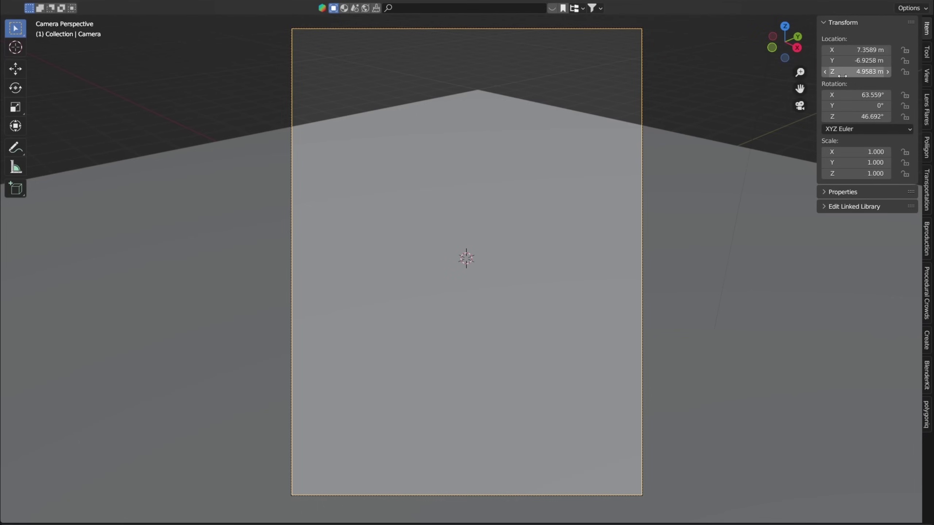
# Place the camera at 1.3 m height with X rotation 90° and Z rotation 0°.
pyautogui.click(832, 82)
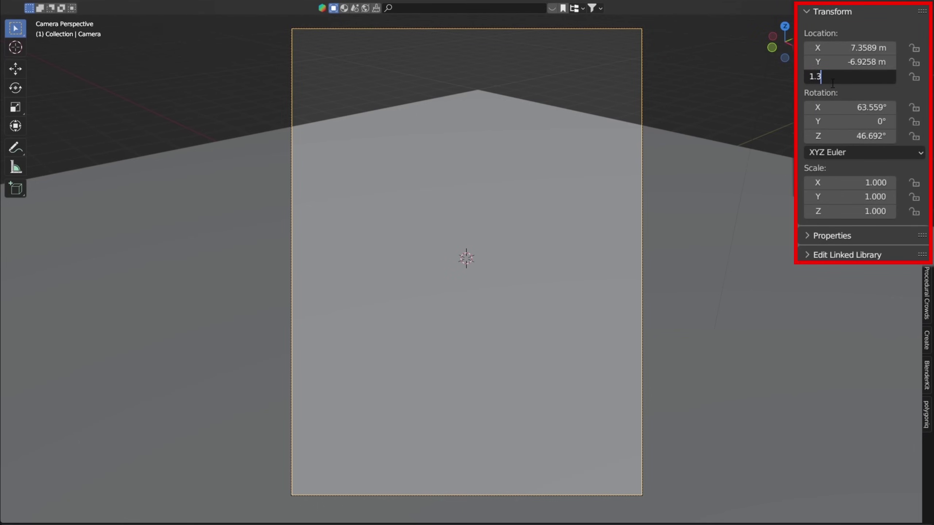
pyautogui.press('Return')
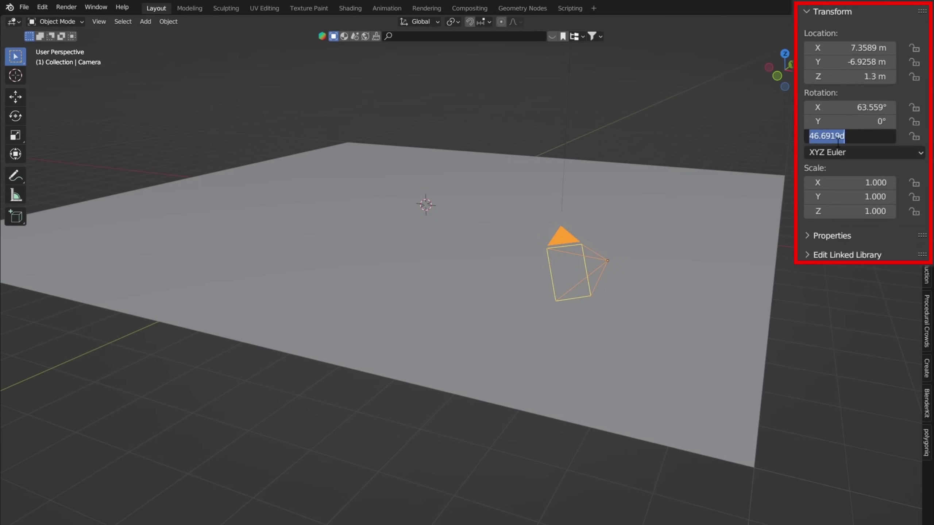
pyautogui.write('0')
pyautogui.press('Return')
pyautogui.click(827, 108)
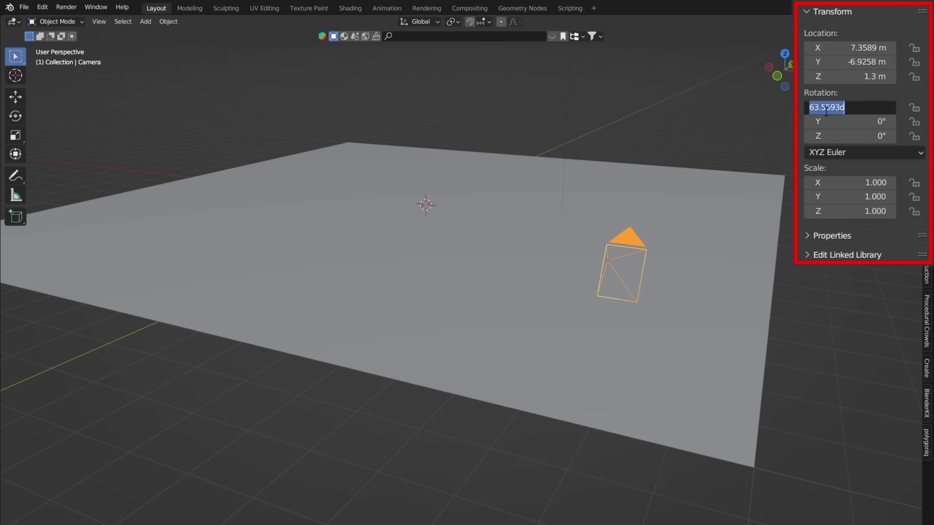
pyautogui.write('90')
pyautogui.press('Return')
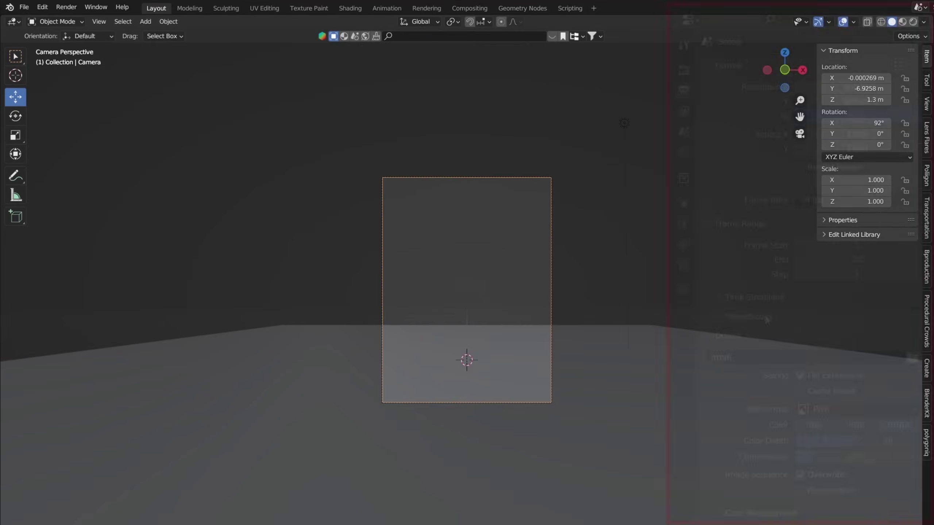
# Set the camera's focal length to 35 mm.
pyautogui.click(681, 266)
pyautogui.click(850, 137)
pyautogui.write('35')
pyautogui.press('Return')
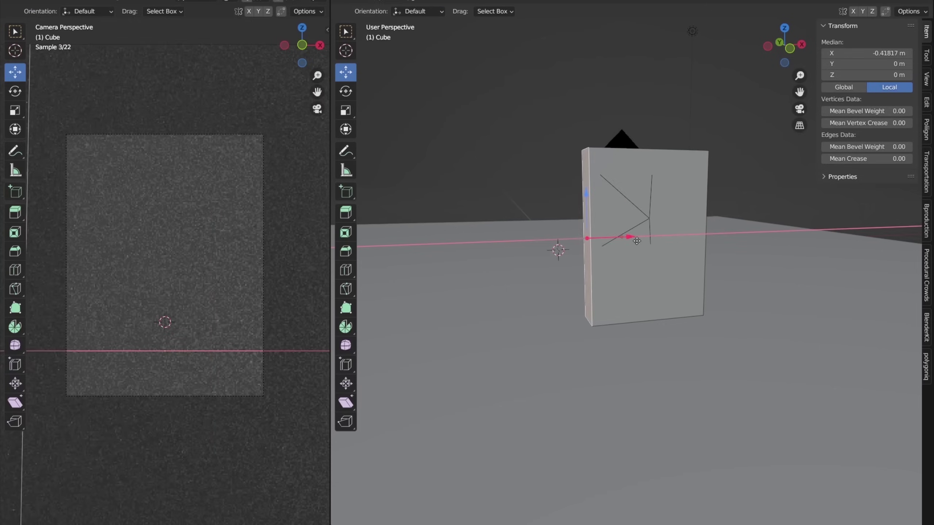
# Extrude the tall block's face along X into a horizontal arm.
pyautogui.moveTo(627, 244); pyautogui.dragTo(651, 218)
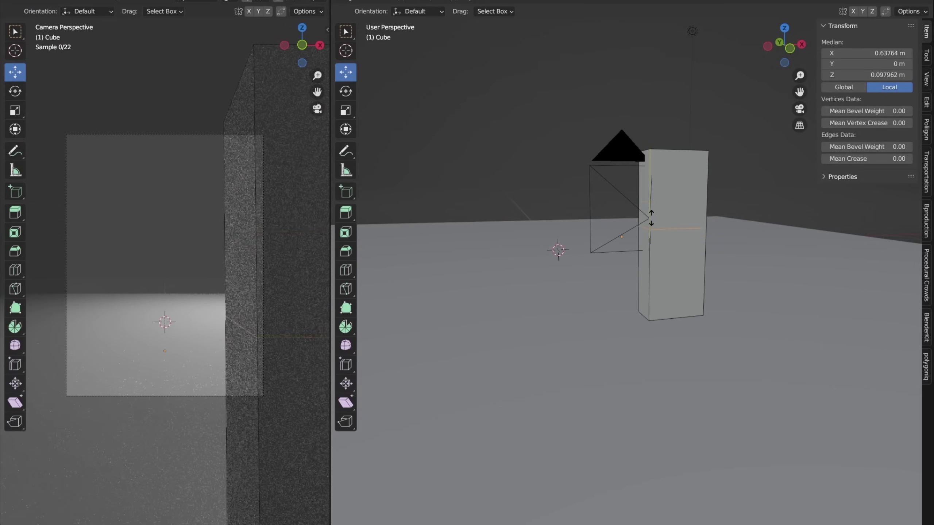
pyautogui.press('e')
pyautogui.press('x')
pyautogui.click(652, 172)
# Bevel the bracket's inner corner edge with extra segments.
pyautogui.moveTo(652, 173); pyautogui.dragTo(601, 287, button='middle')
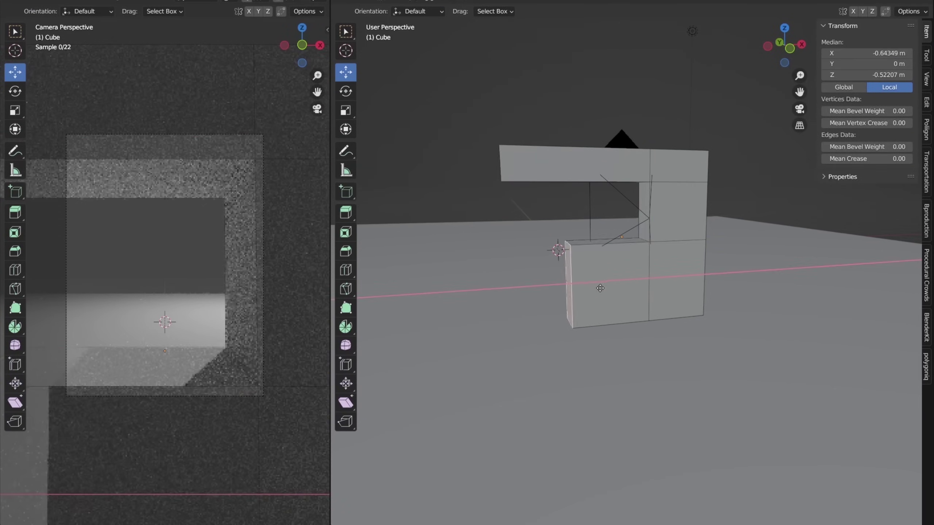
pyautogui.scroll(2, 715, 268)
pyautogui.hotkey('ctrl', 'b')
pyautogui.scroll(4, 725, 287)
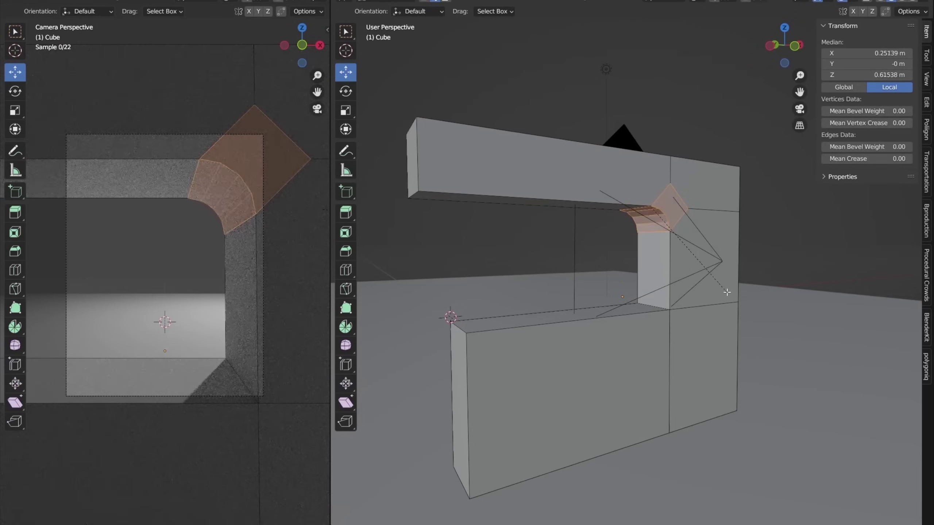
# Add a cylinder and move it along the X axis.
pyautogui.moveTo(603, 151)
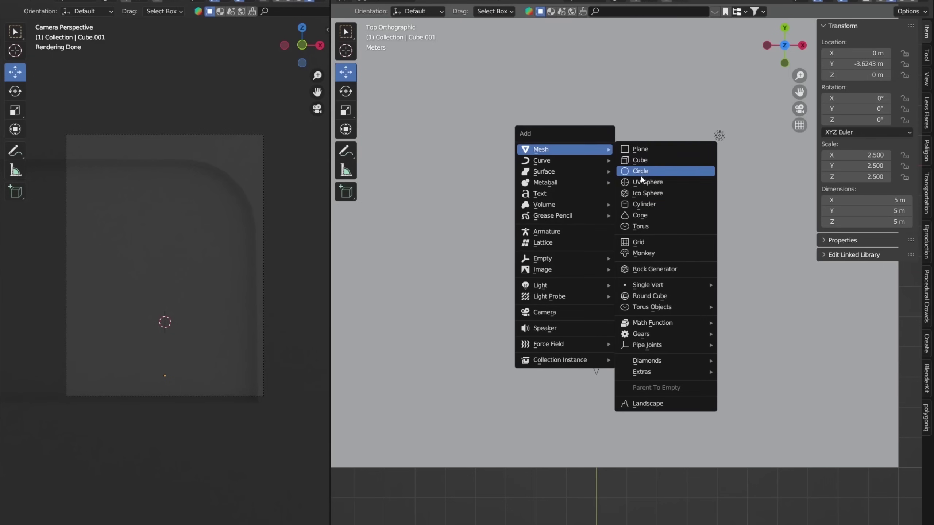
pyautogui.click(644, 204)
pyautogui.press('g')
pyautogui.press('x')
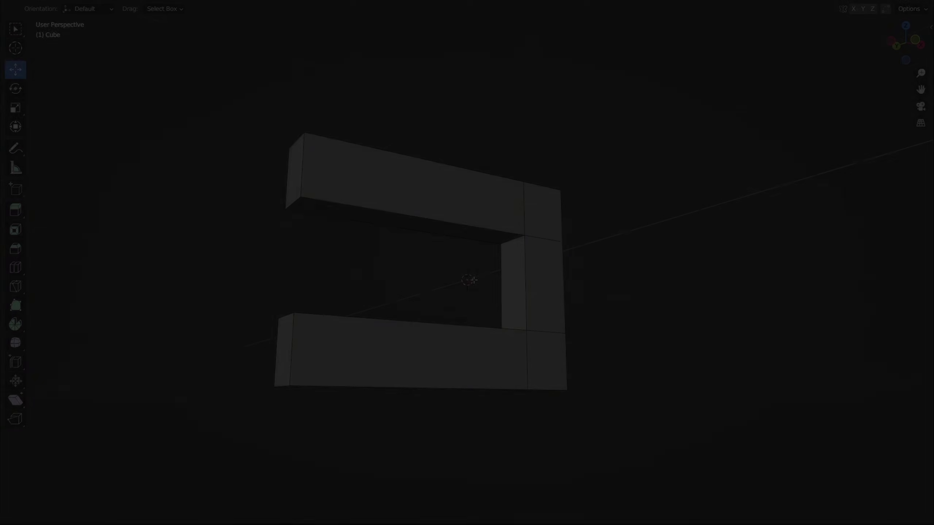
# Undo the manual bevel and add a Bevel modifier limited by Weight.
pyautogui.hotkey('ctrl', 'b')
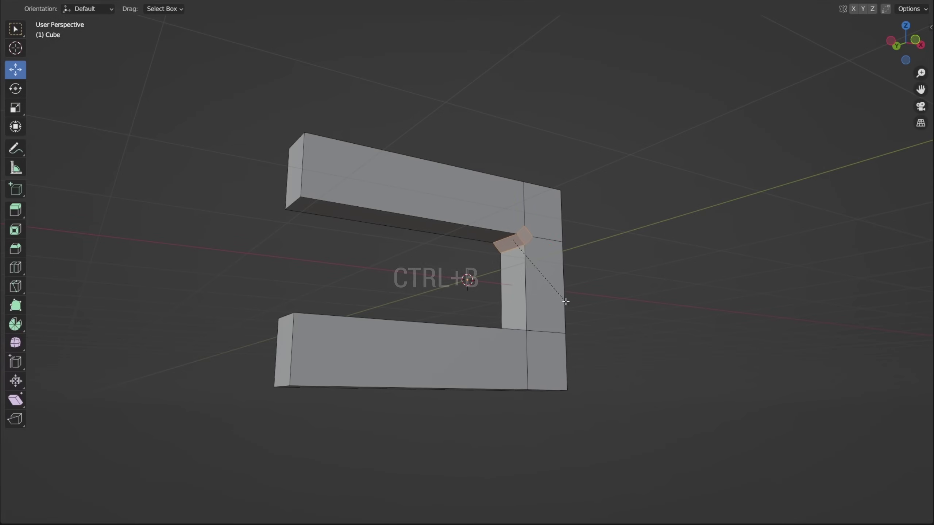
pyautogui.click(578, 316)
pyautogui.hotkey('ctrl', 'z')
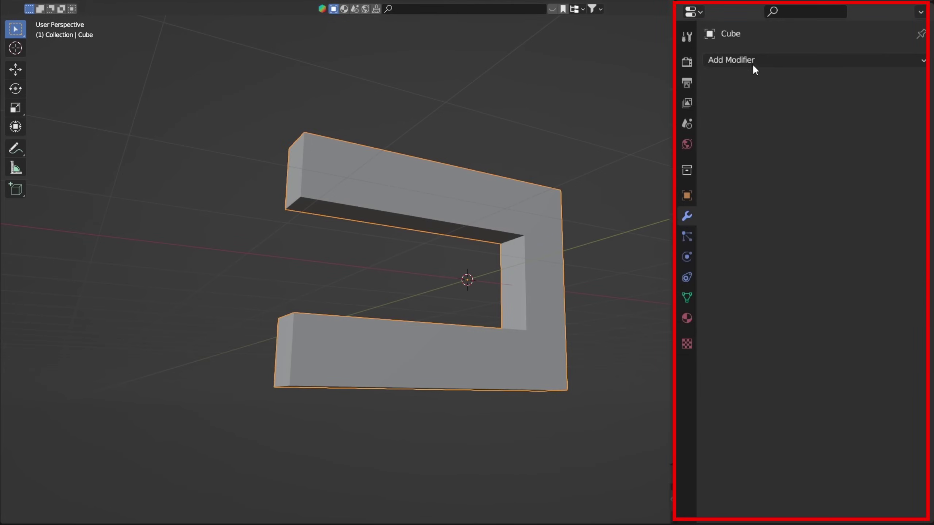
pyautogui.click(752, 62)
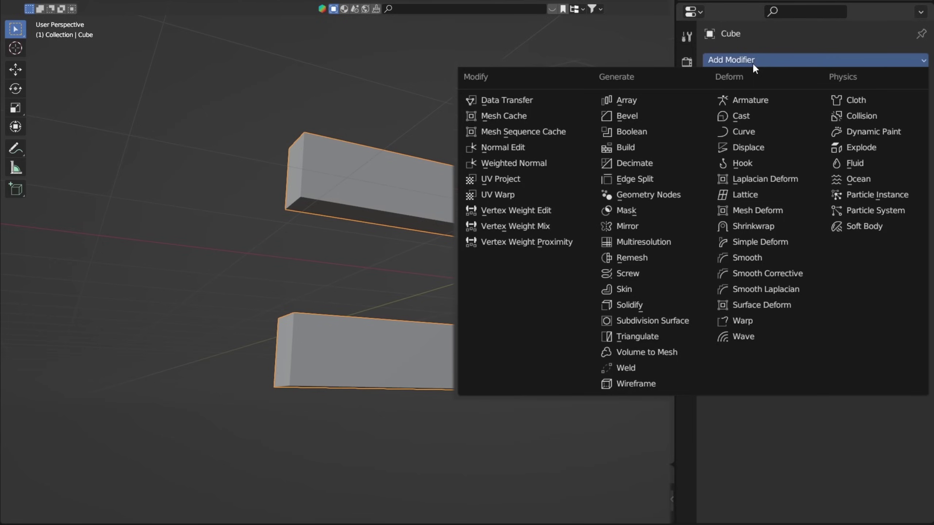
pyautogui.click(624, 113)
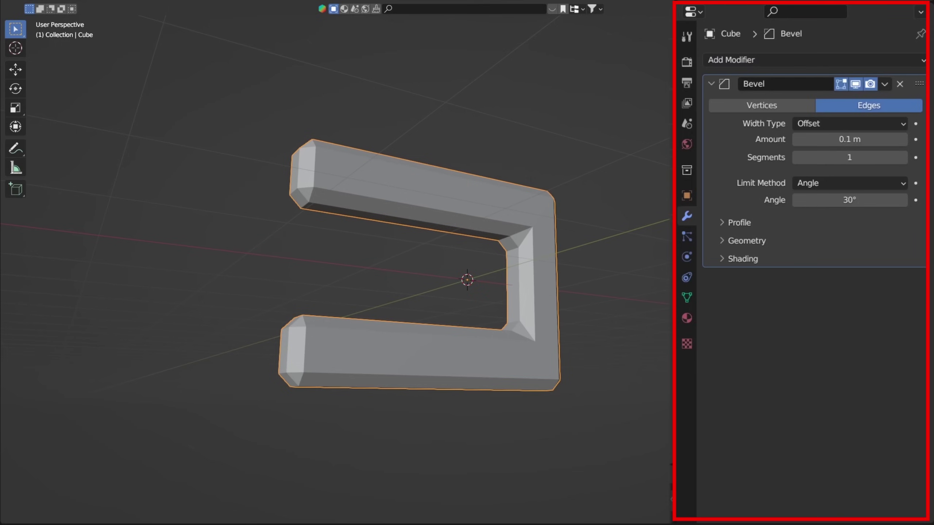
pyautogui.click(816, 182)
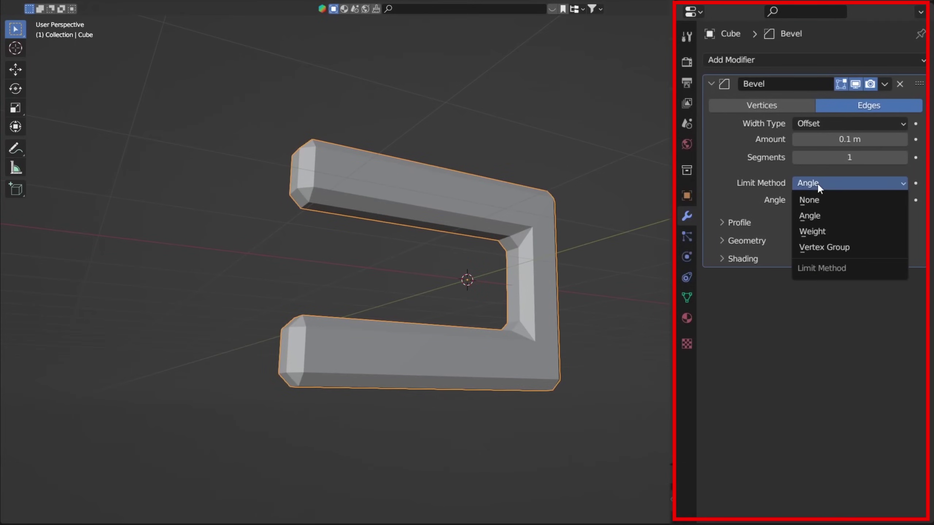
pyautogui.click(816, 228)
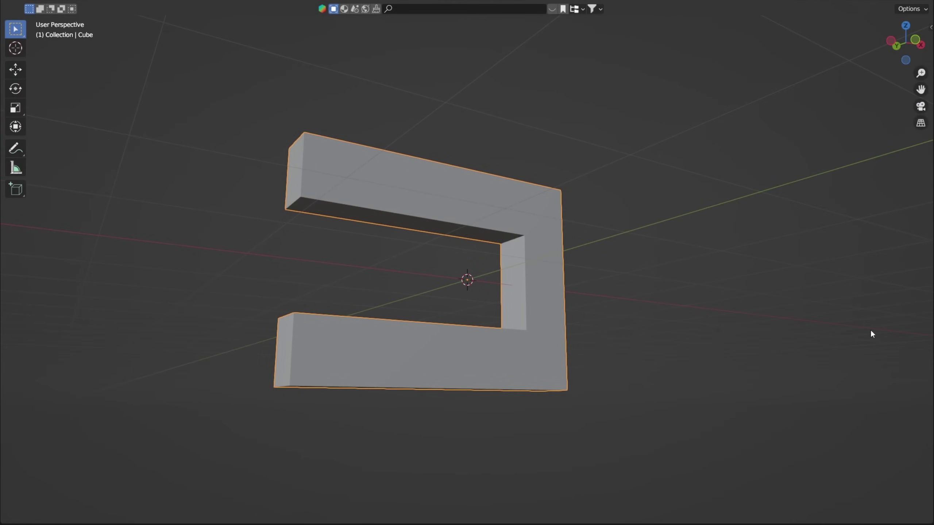
# Give both inner corner edges bevel weight 1.00 and set the bevel to 23 segments.
pyautogui.press('n')
pyautogui.press('Tab')
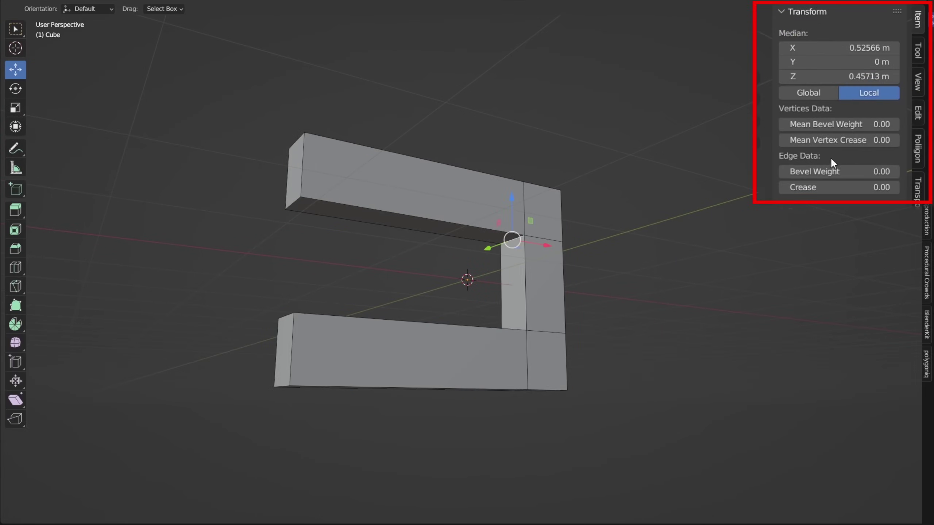
pyautogui.moveTo(823, 173); pyautogui.dragTo(842, 173)
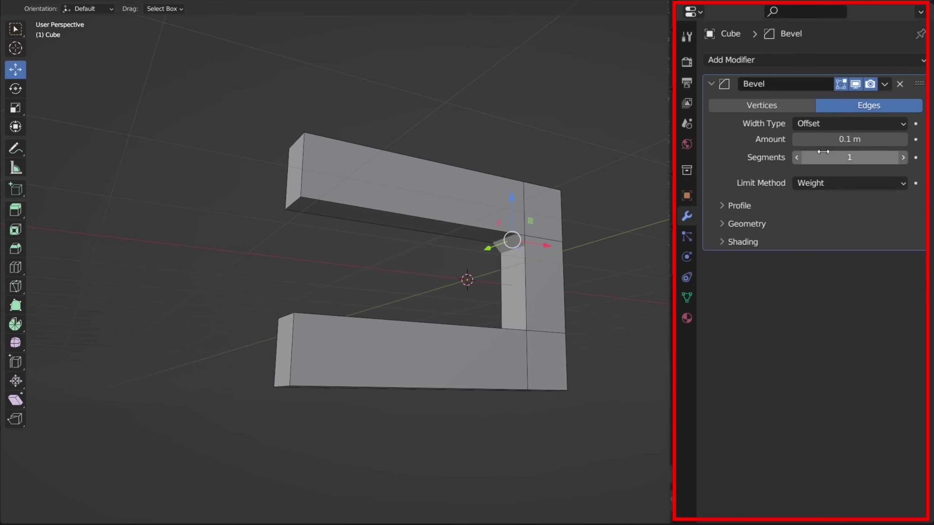
pyautogui.moveTo(824, 158); pyautogui.dragTo(856, 141)
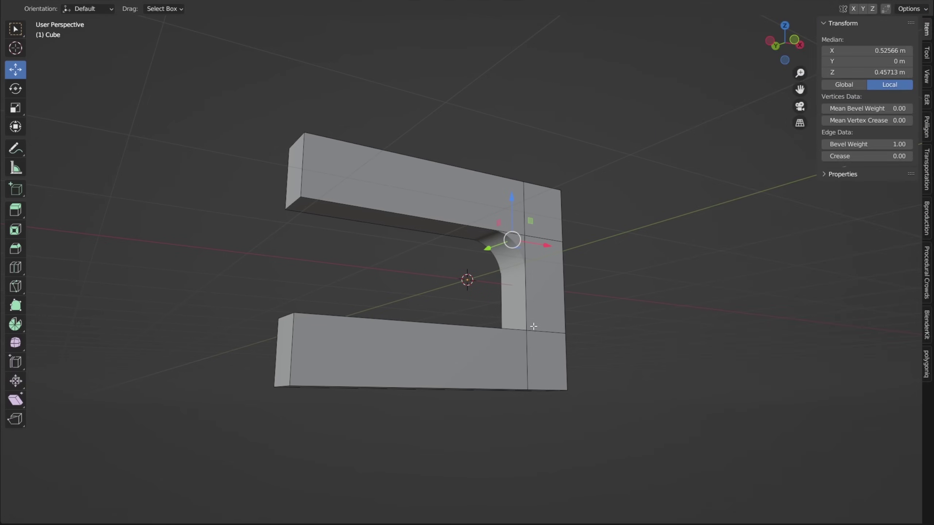
pyautogui.moveTo(514, 368); pyautogui.dragTo(535, 347, button='middle')
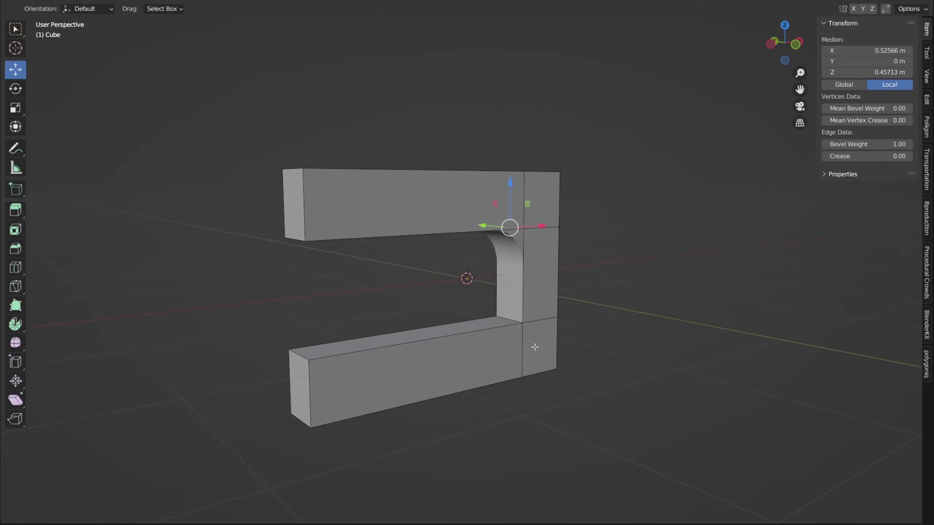
pyautogui.click(512, 321)
pyautogui.moveTo(856, 144); pyautogui.dragTo(897, 144)
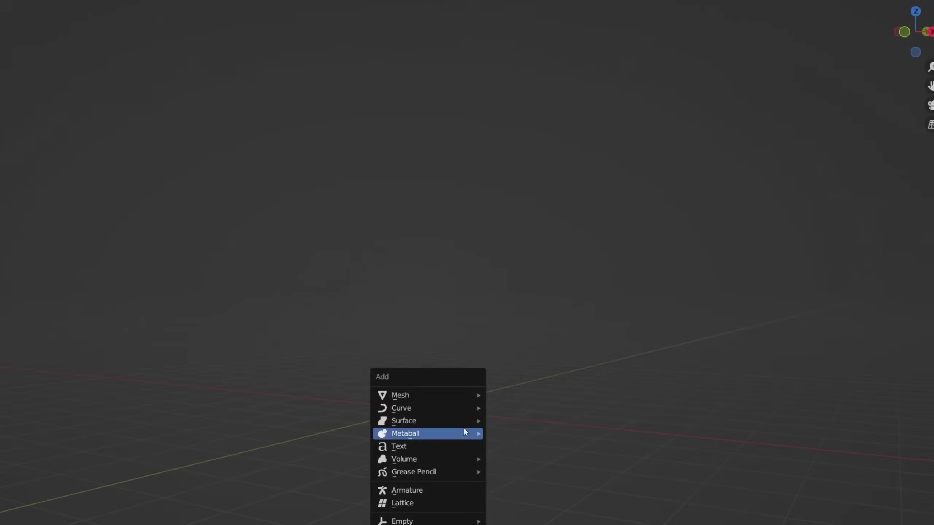
# Add a cube with 0.2 m thickness and stretch it along X into a bar.
pyautogui.moveTo(466, 398)
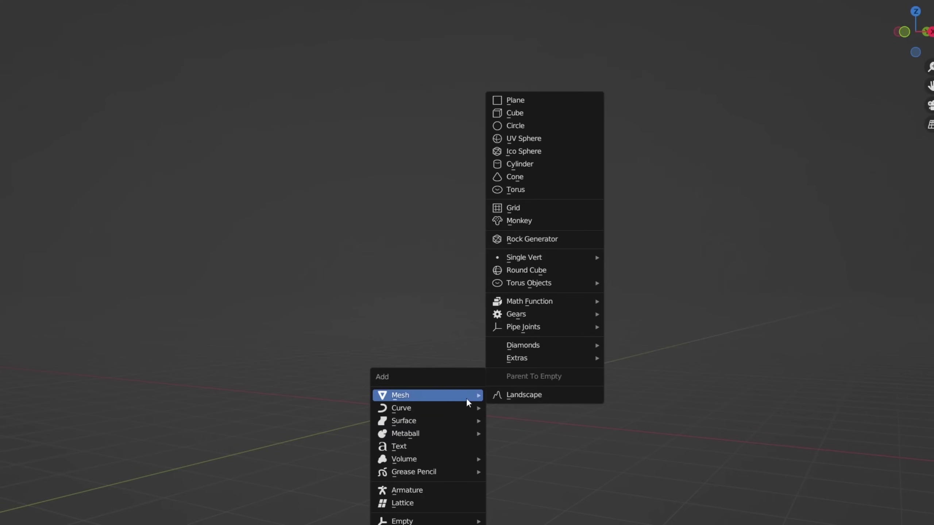
pyautogui.click(513, 113)
pyautogui.press('n')
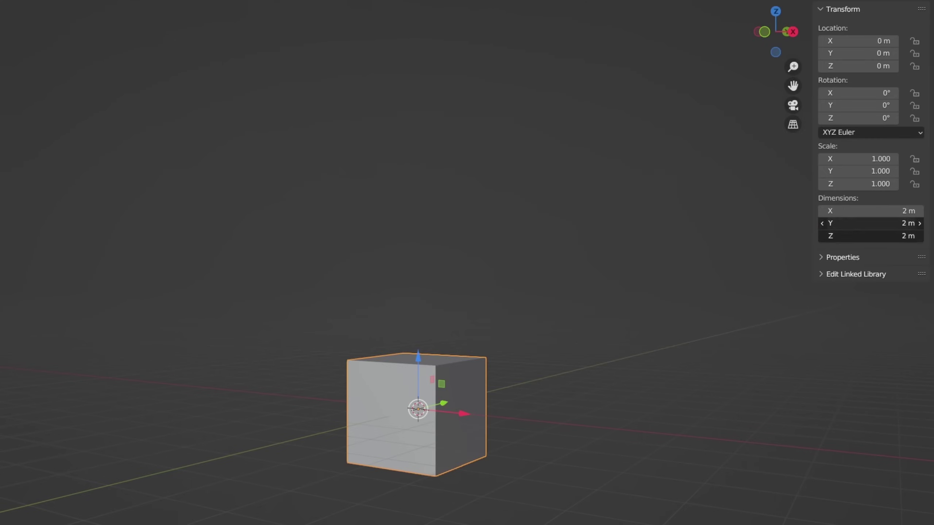
pyautogui.click(900, 226)
pyautogui.write('0.2')
pyautogui.press('Return')
pyautogui.press('n')
pyautogui.press('s')
pyautogui.press('x')
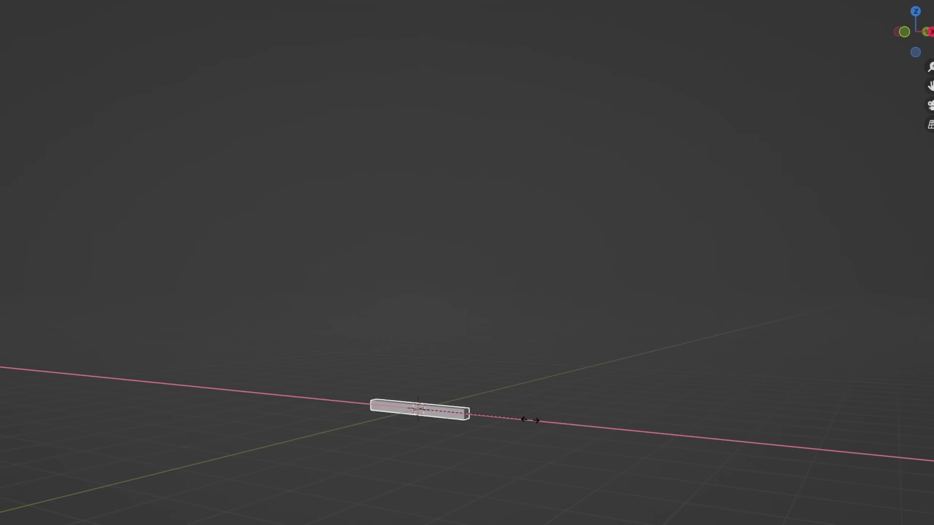
pyautogui.click(753, 442)
# Add an Array modifier with offsets 0, 1, 1 and raise its count to about 29 steps.
pyautogui.click(756, 194)
pyautogui.click(629, 167)
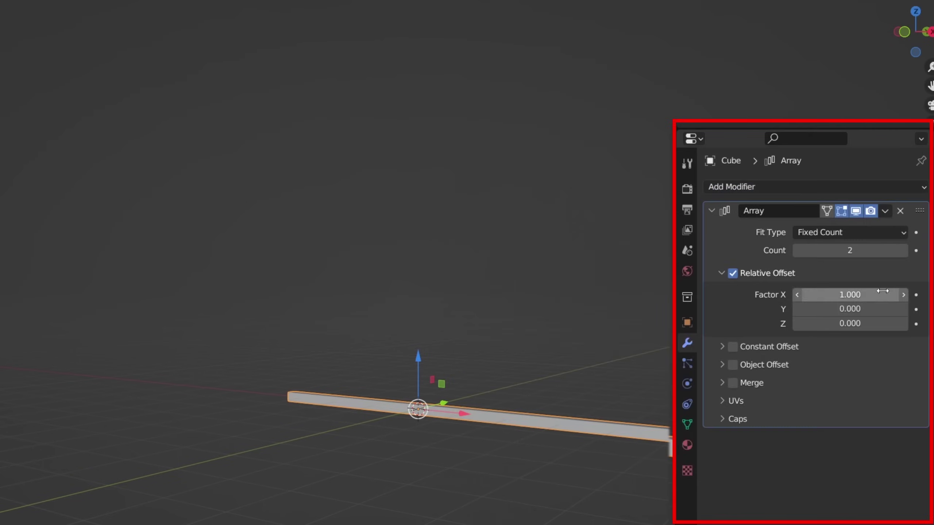
pyautogui.click(880, 293)
pyautogui.write('0')
pyautogui.press('Tab')
pyautogui.write('1')
pyautogui.press('Return')
pyautogui.click(808, 323)
pyautogui.write('1')
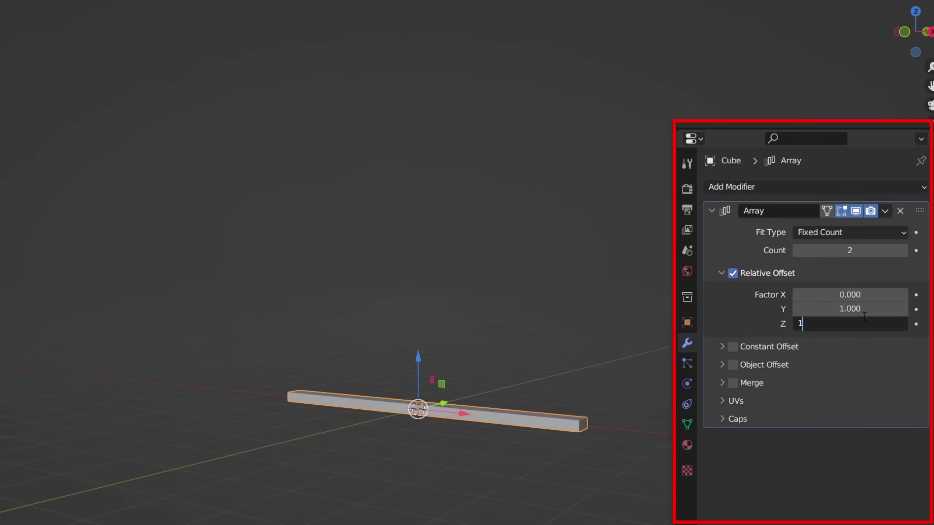
pyautogui.press('Return')
pyautogui.moveTo(823, 250); pyautogui.dragTo(882, 250)
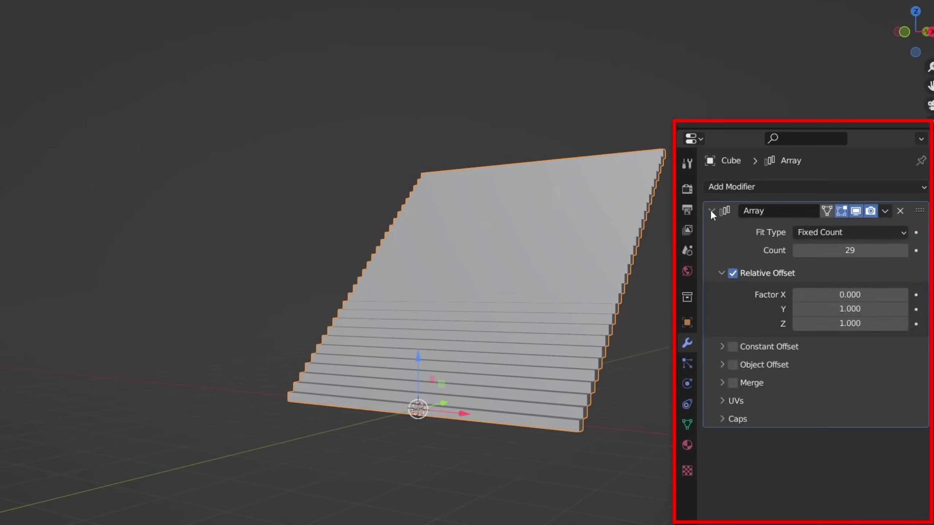
# Add a Bevel modifier to the stairs with a 0.02 m amount.
pyautogui.click(727, 187)
pyautogui.click(633, 242)
pyautogui.doubleClick(823, 285)
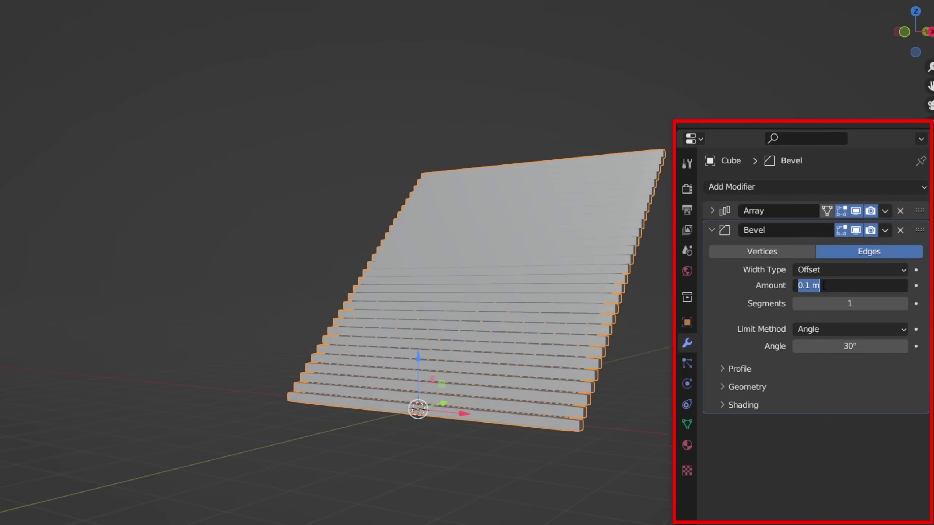
pyautogui.press('BackSpace')
pyautogui.write('02')
pyautogui.press('Return')
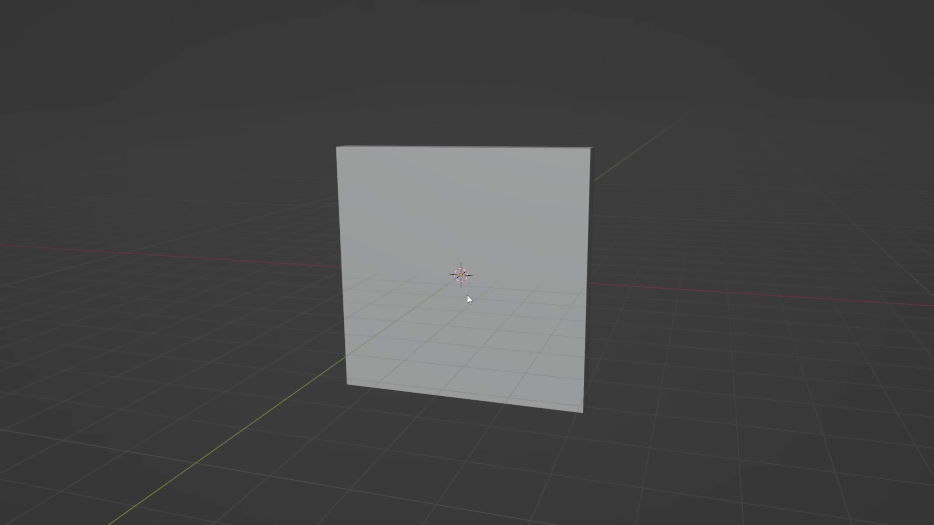
# Loop-cut the wall with two vertical and two horizontal cuts and raise the middle band.
pyautogui.hotkey('ctrl', 'r')
pyautogui.scroll(1, 442, 157)
pyautogui.click(443, 161)
pyautogui.press('s')
pyautogui.click(581, 259)
pyautogui.hotkey('ctrl', 'r')
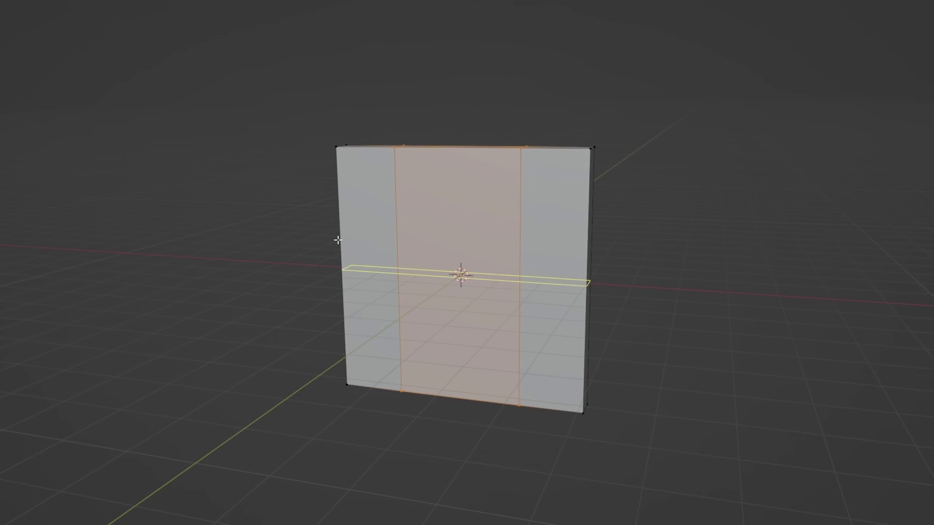
pyautogui.click(338, 240)
pyautogui.press('g')
pyautogui.press('z')
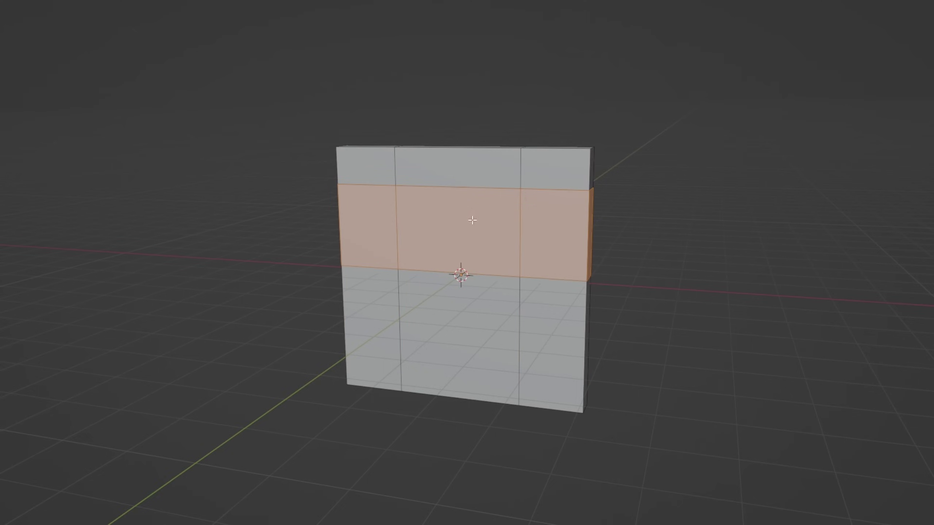
# Narrow the cube and raise a centre edge loop along Z into a pointed peak.
pyautogui.rightClick(434, 201)
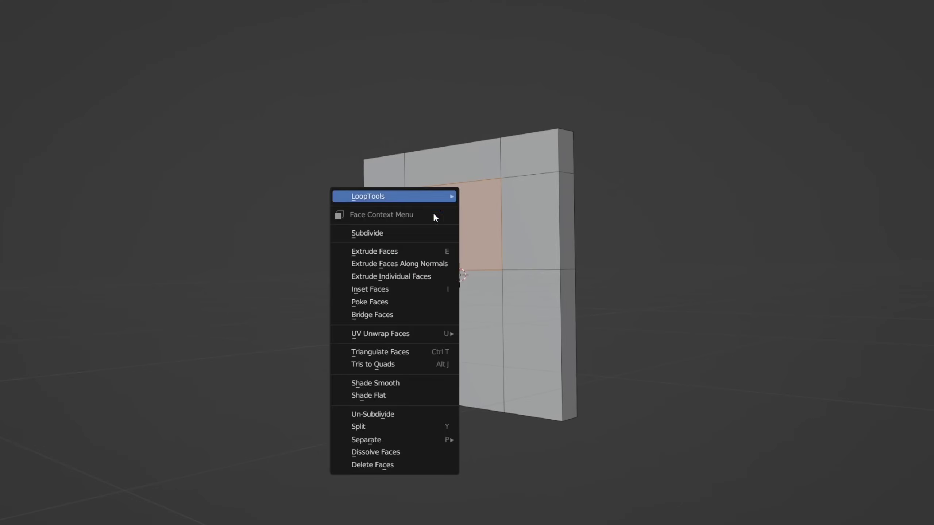
pyautogui.moveTo(447, 196)
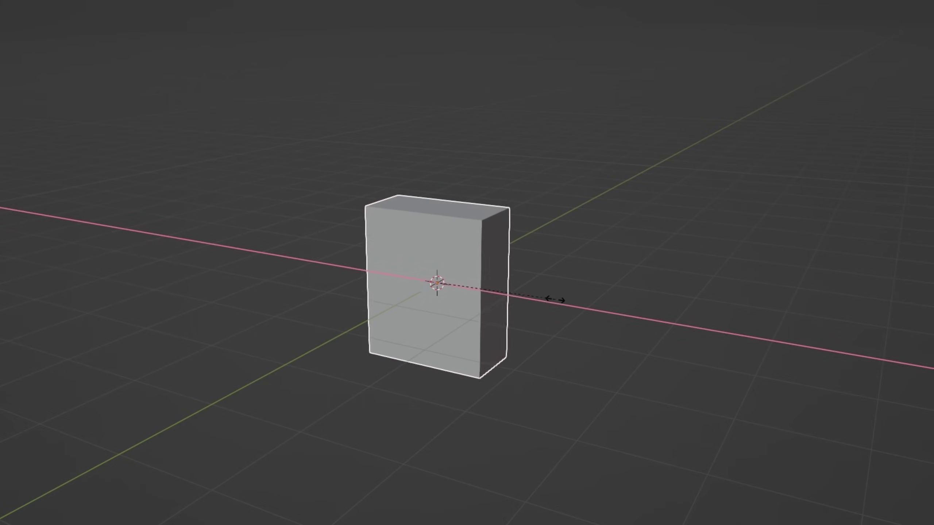
pyautogui.click(552, 298)
pyautogui.press('Tab')
pyautogui.hotkey('alt', 'a')
pyautogui.hotkey('ctrl', 'r')
pyautogui.click(444, 208)
pyautogui.press('g')
pyautogui.press('z')
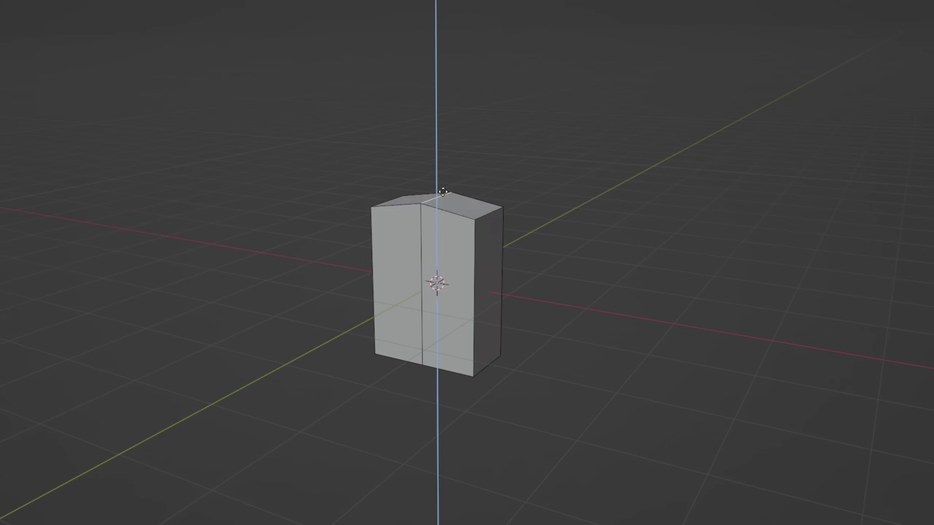
pyautogui.click(444, 159)
pyautogui.moveTo(444, 159); pyautogui.dragTo(605, 231, button='middle')
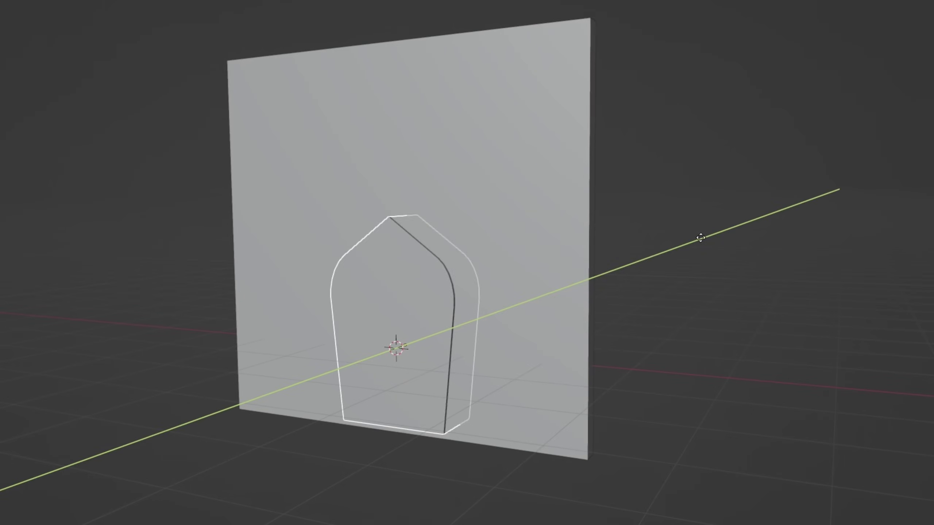
# Add a Boolean Difference modifier to the wall using Cube as the cutter.
pyautogui.click(577, 231)
pyautogui.click(686, 215)
pyautogui.click(753, 60)
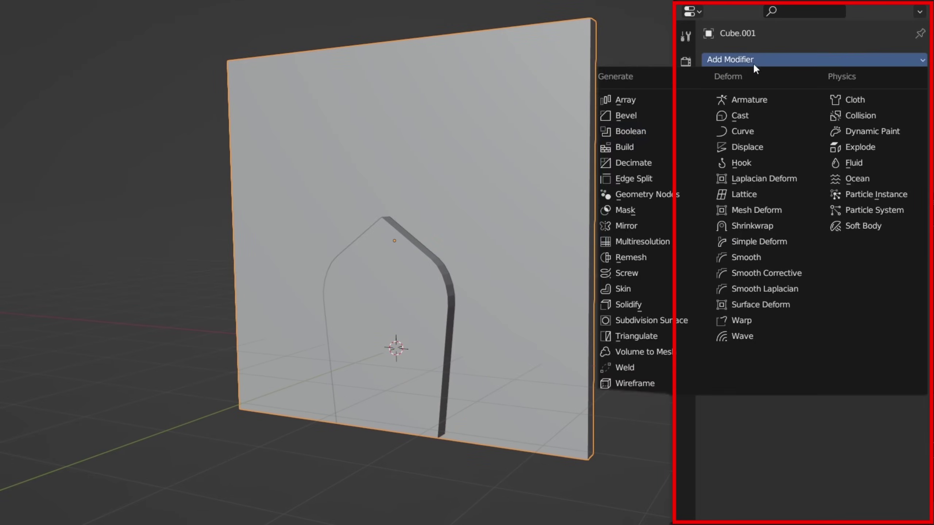
pyautogui.click(666, 131)
pyautogui.click(451, 301)
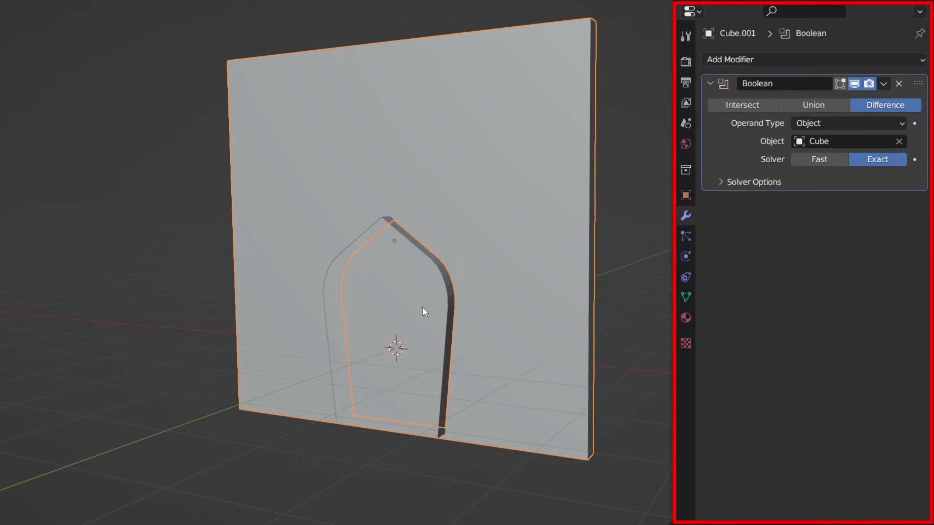
pyautogui.click(422, 307)
# Set the Cube cutter's viewport display to Bounds.
pyautogui.click(686, 195)
pyautogui.click(760, 383)
pyautogui.scroll(-5, 798, 416)
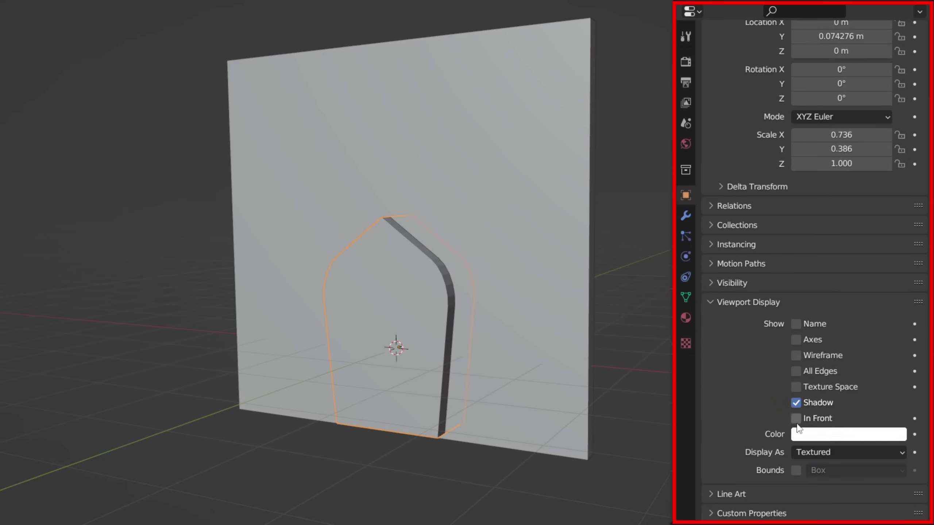
pyautogui.click(828, 450)
pyautogui.click(822, 440)
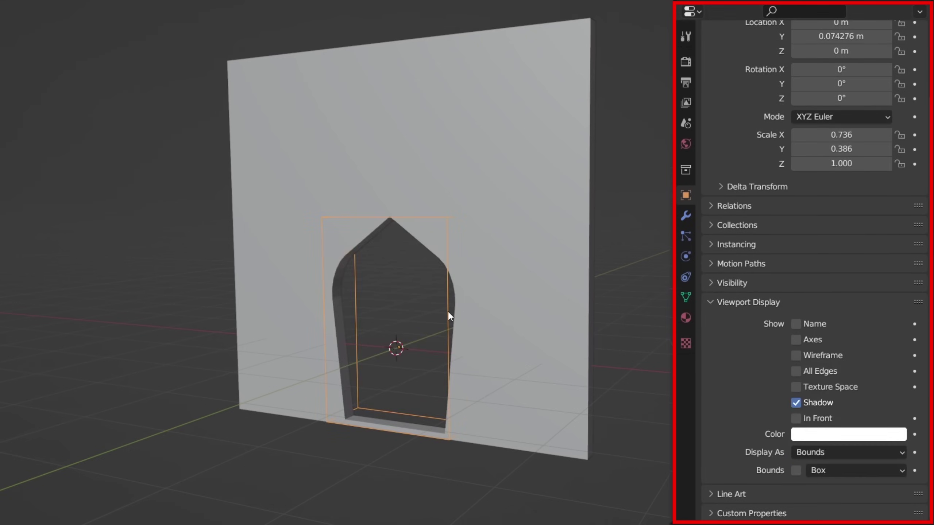
# Enlarge the cutter and raise it along Z to shape the doorway.
pyautogui.press('s')
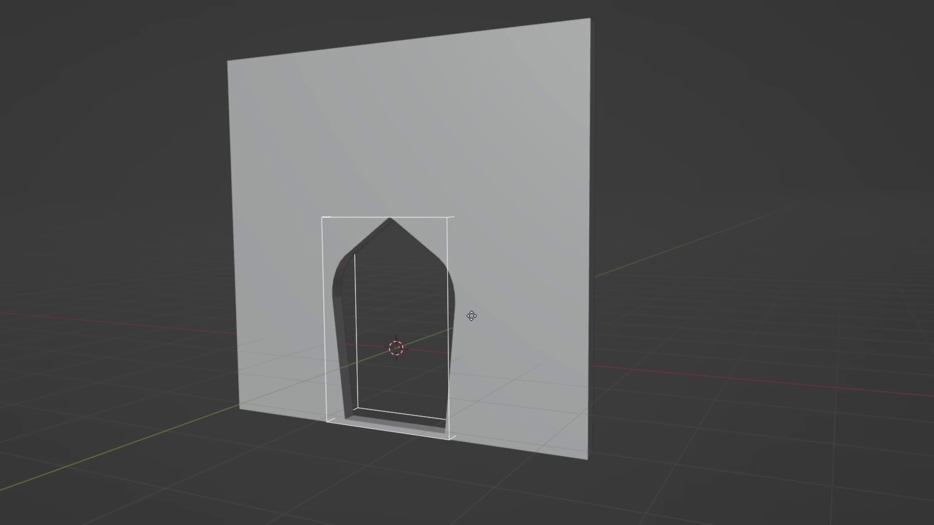
pyautogui.press('Escape')
pyautogui.press('s')
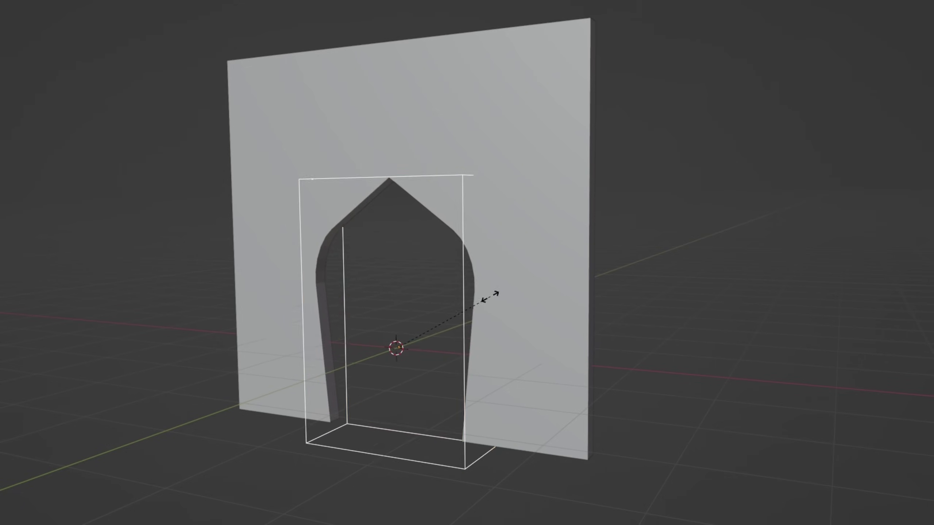
pyautogui.click(489, 296)
pyautogui.press('g')
pyautogui.press('z')
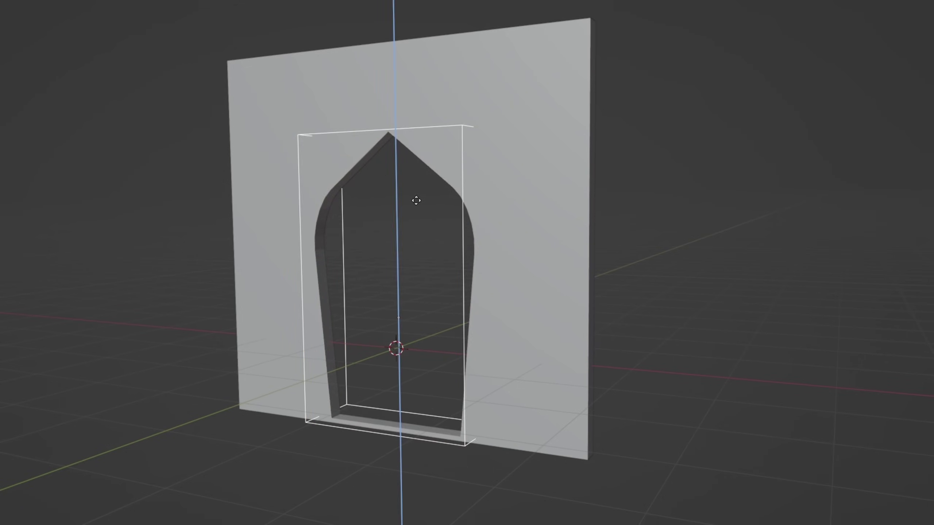
pyautogui.click(416, 200)
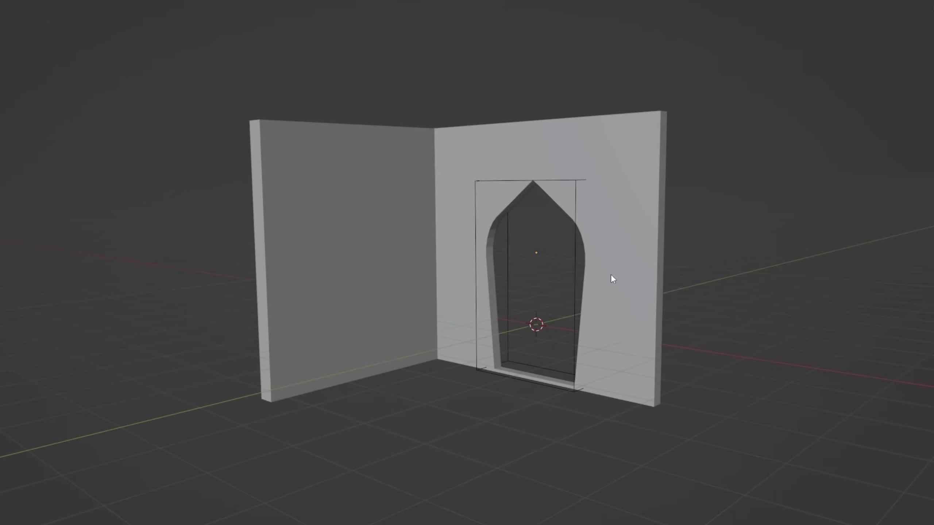
# Add a box inside the arch cutter mesh and move it high into the left wall as a window.
pyautogui.click(574, 272)
pyautogui.press('Tab')
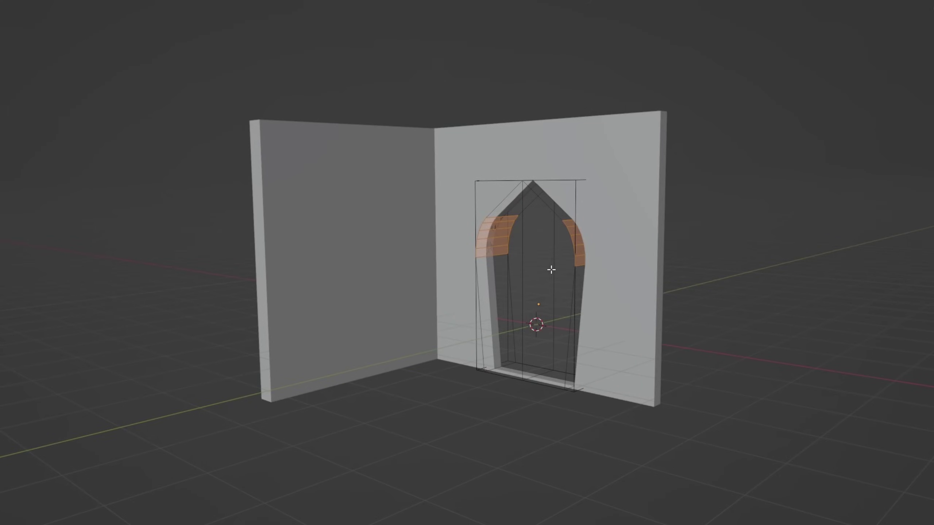
pyautogui.click(525, 250)
pyautogui.hotkey('shift', 'a')
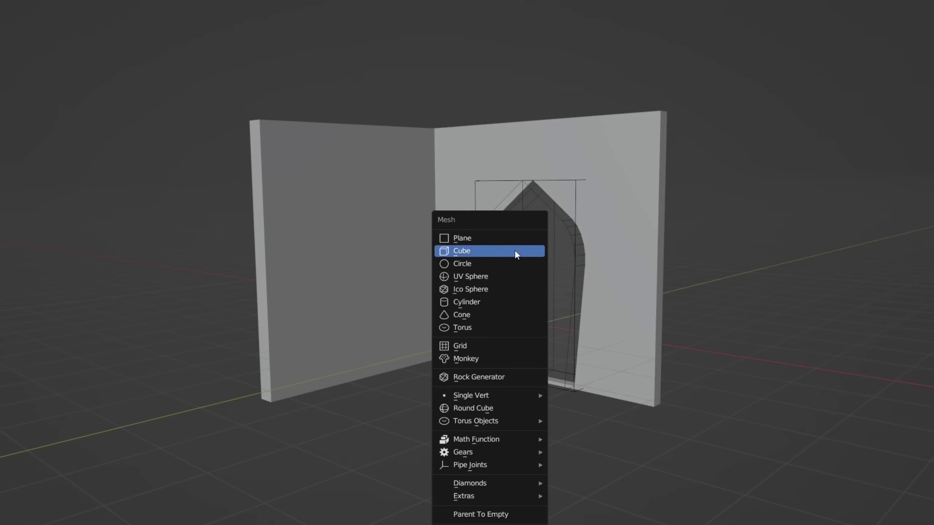
pyautogui.click(515, 250)
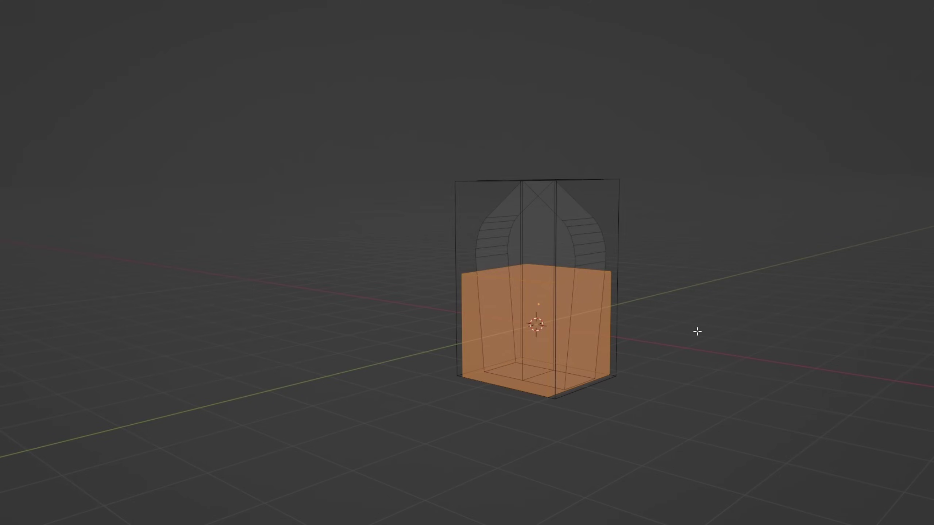
pyautogui.press('g')
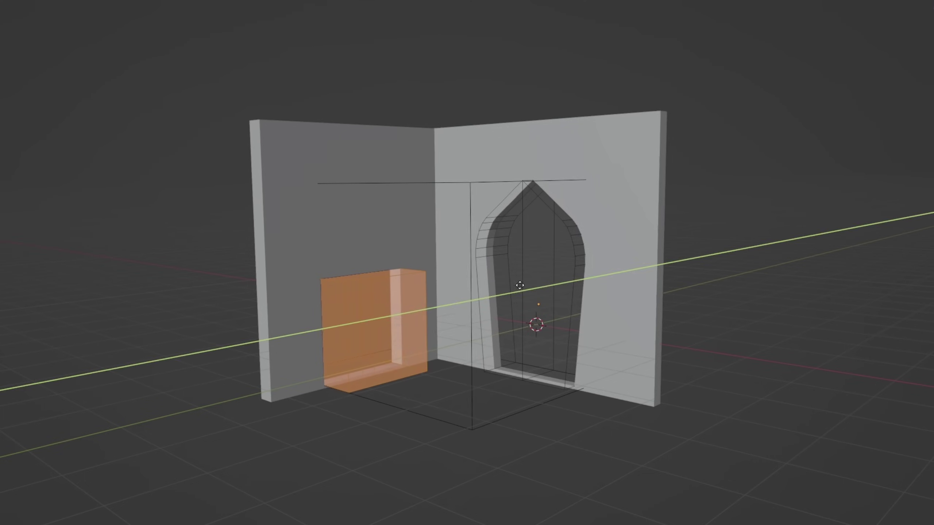
pyautogui.press('z')
pyautogui.click(503, 181)
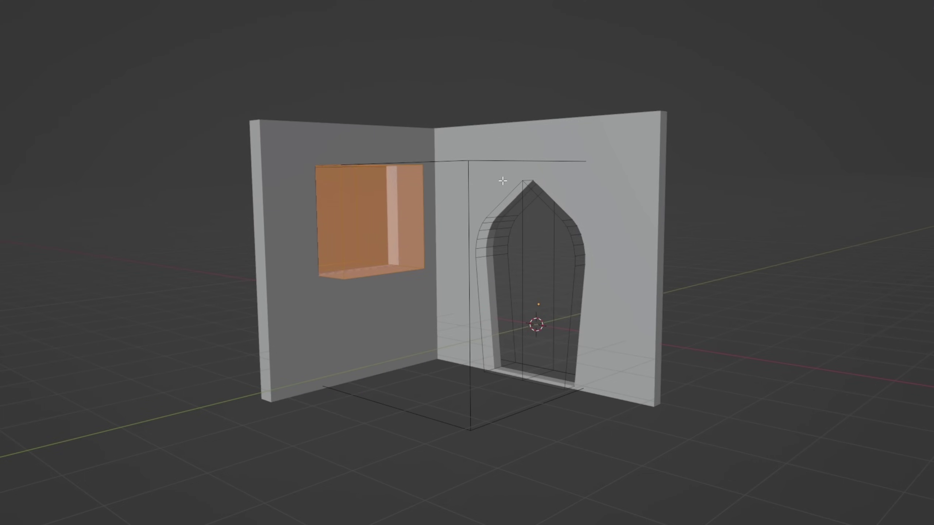
pyautogui.hotkey('ctrl', '-')
pyautogui.click(742, 228)
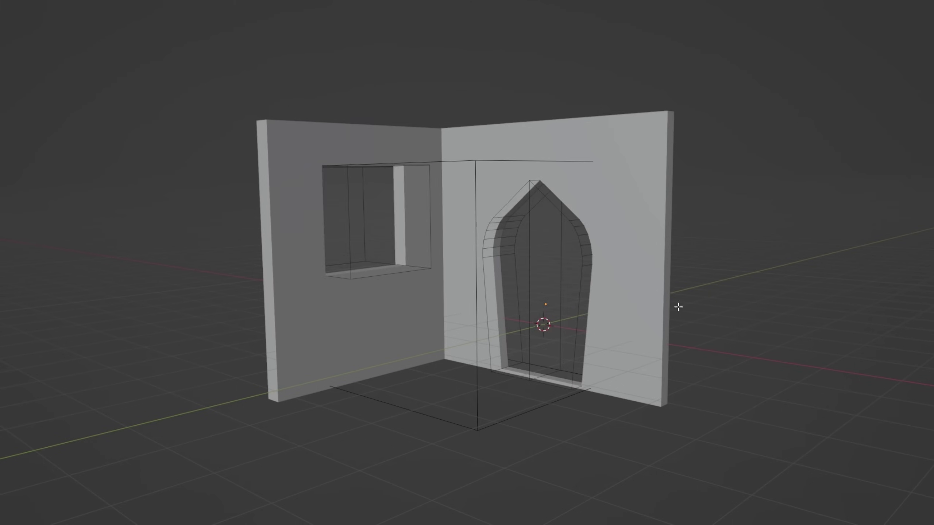
# Separate the window box from the arch cutter and display it as a solid object.
pyautogui.click(569, 287)
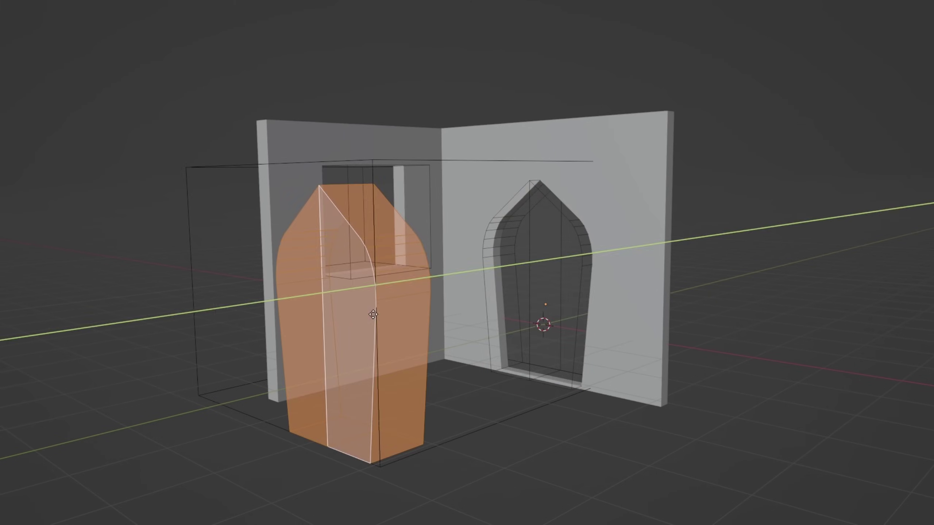
pyautogui.press('p')
pyautogui.click(372, 313)
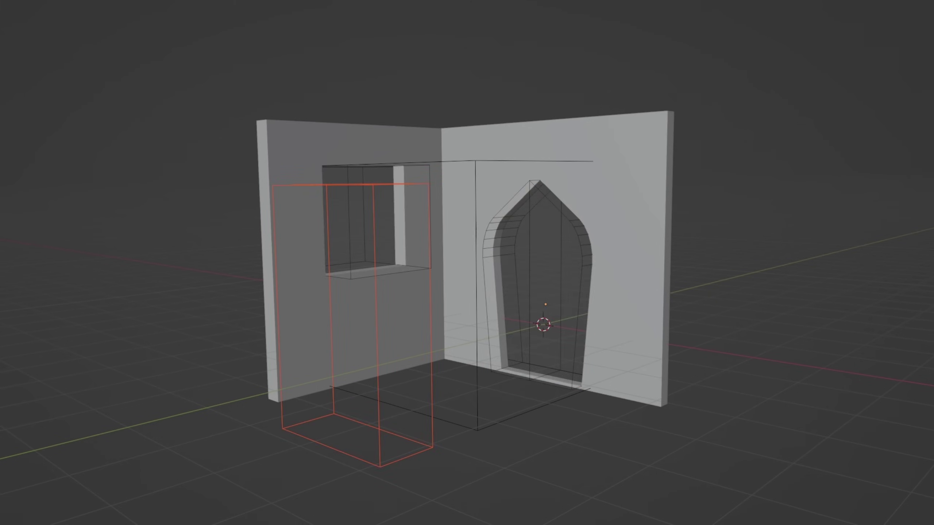
pyautogui.click(392, 187)
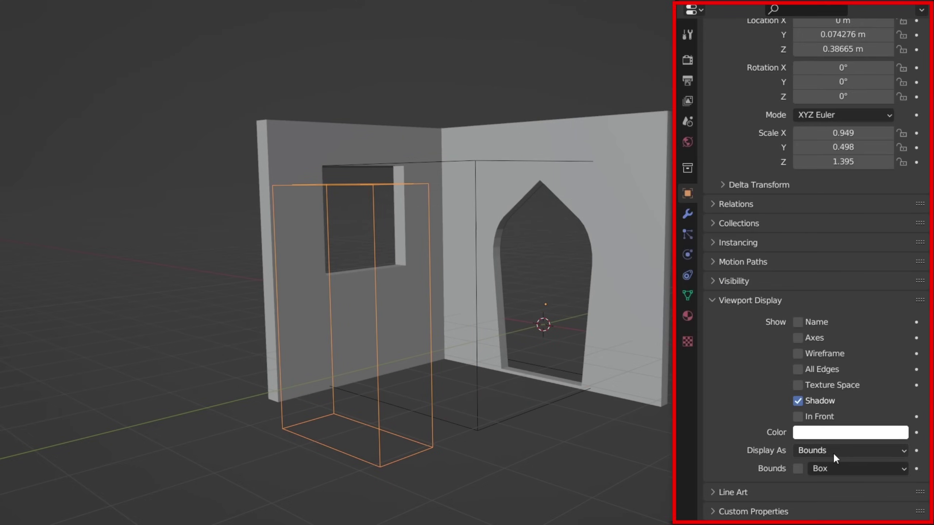
pyautogui.click(833, 451)
pyautogui.click(817, 386)
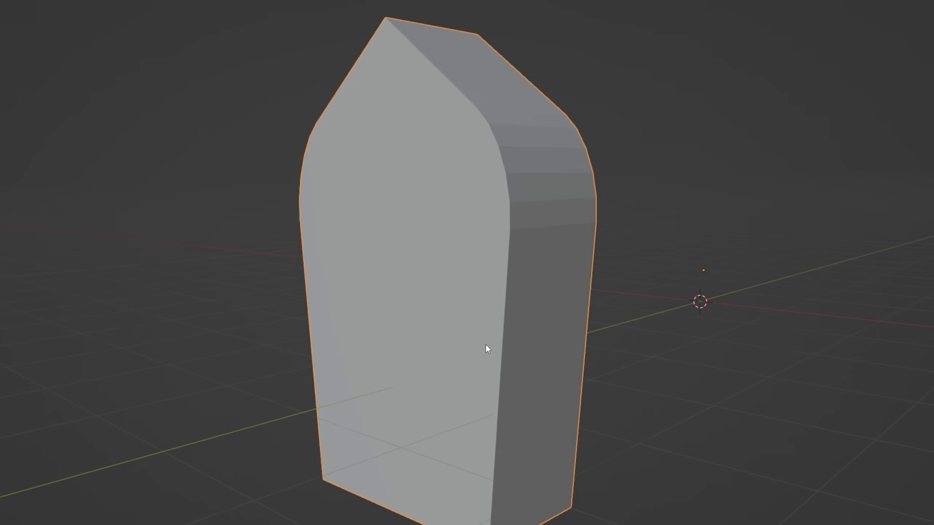
pyautogui.scroll(-2, 485, 344)
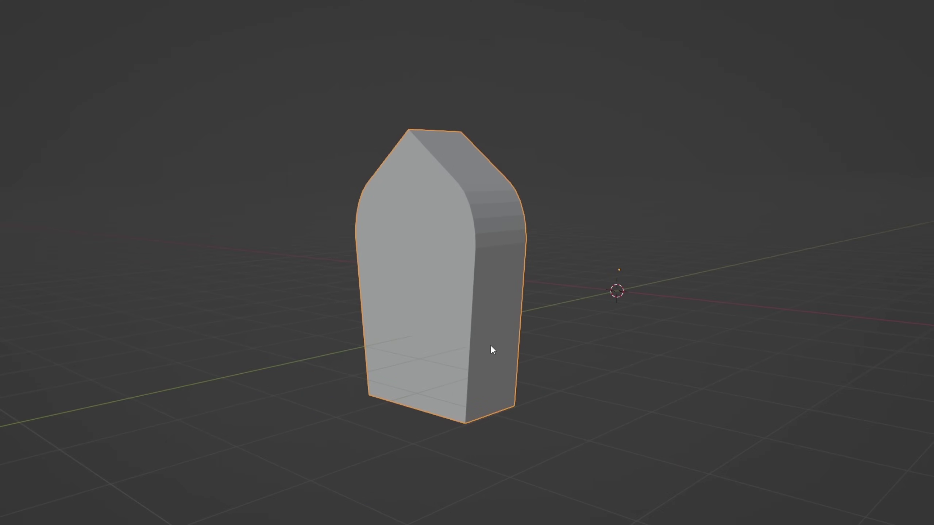
# Clean up the arch mesh with a limited dissolve and select its front face.
pyautogui.press('Tab')
pyautogui.press('x')
pyautogui.click(411, 241)
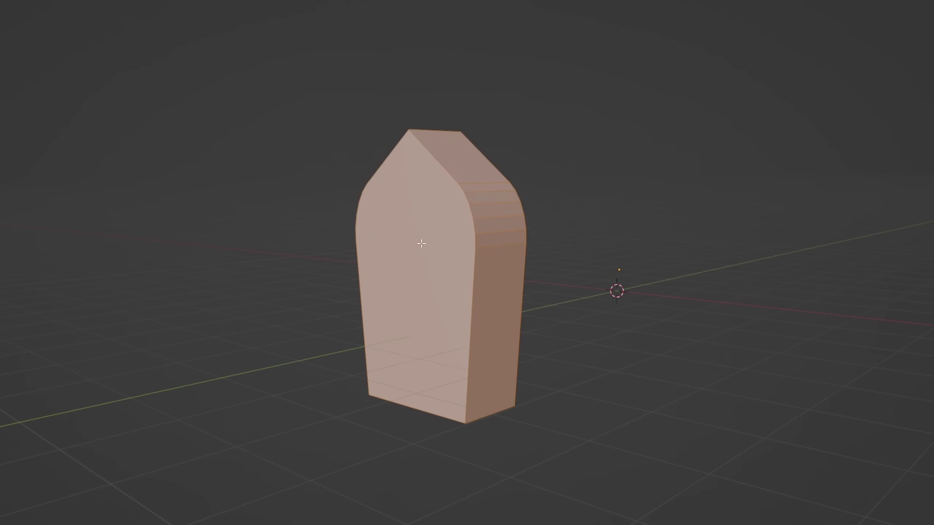
pyautogui.hotkey('alt', 'a')
pyautogui.moveTo(421, 242); pyautogui.dragTo(474, 254, button='middle')
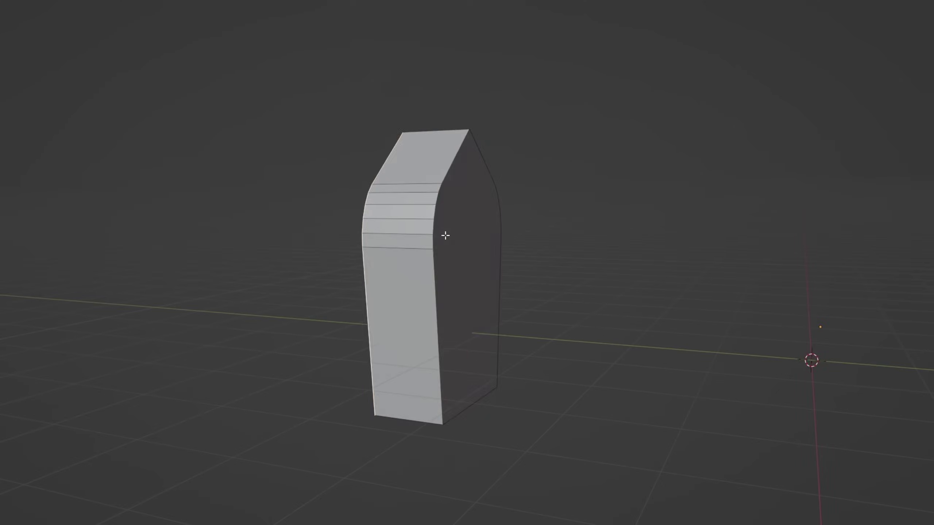
pyautogui.click(474, 254)
# Inset the arch's front face and extrude it inward twice along its normals.
pyautogui.press('i')
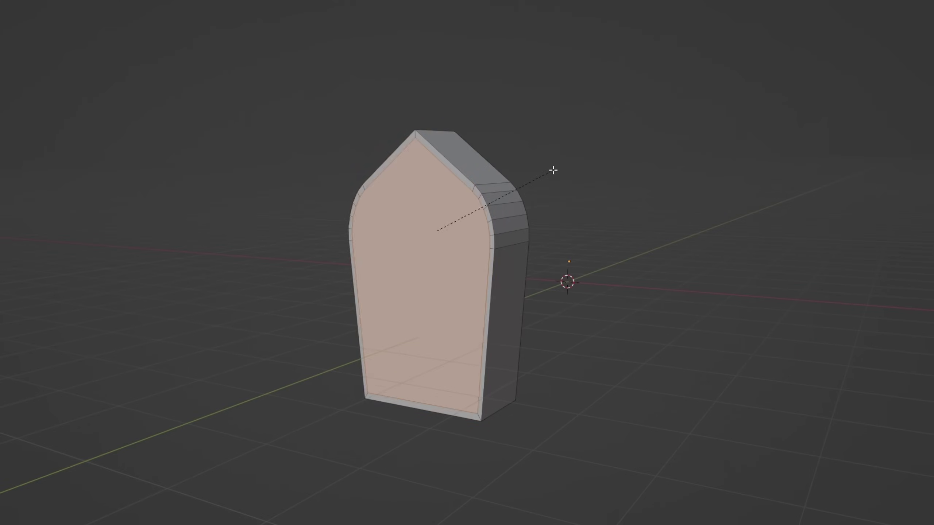
pyautogui.click(552, 171)
pyautogui.hotkey('alt', 'e')
pyautogui.click(551, 169)
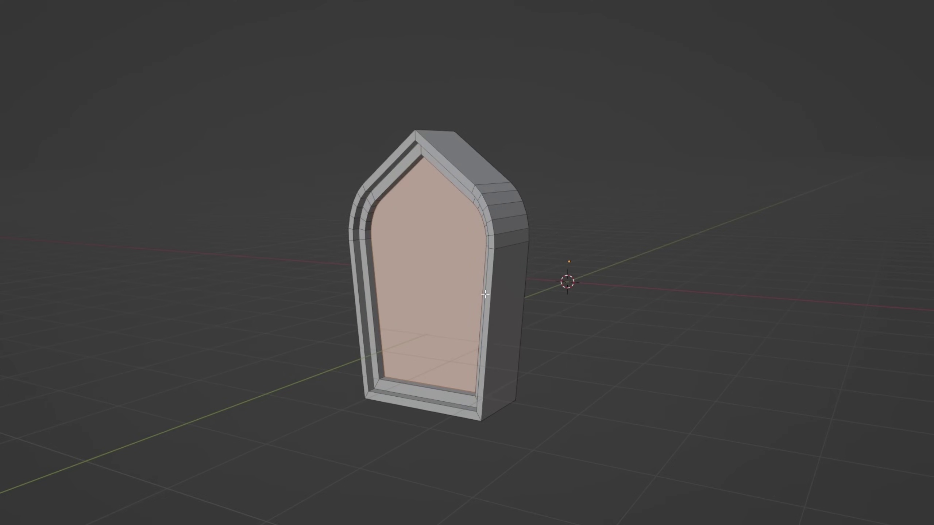
pyautogui.click(510, 279)
pyautogui.hotkey('alt', 'e')
pyautogui.click(467, 275)
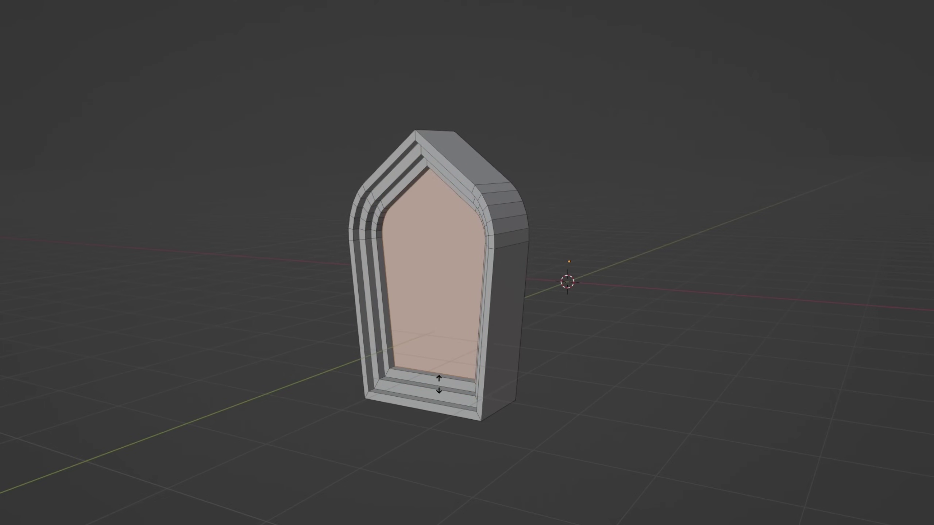
pyautogui.click(438, 389)
# Bridge the front and back faces into an opening and raise the bottom face vertically.
pyautogui.rightClick(419, 231)
pyautogui.moveTo(423, 230)
pyautogui.click(473, 230)
pyautogui.moveTo(473, 230); pyautogui.dragTo(561, 344, button='middle')
pyautogui.scroll(2, 562, 344)
pyautogui.press('z')
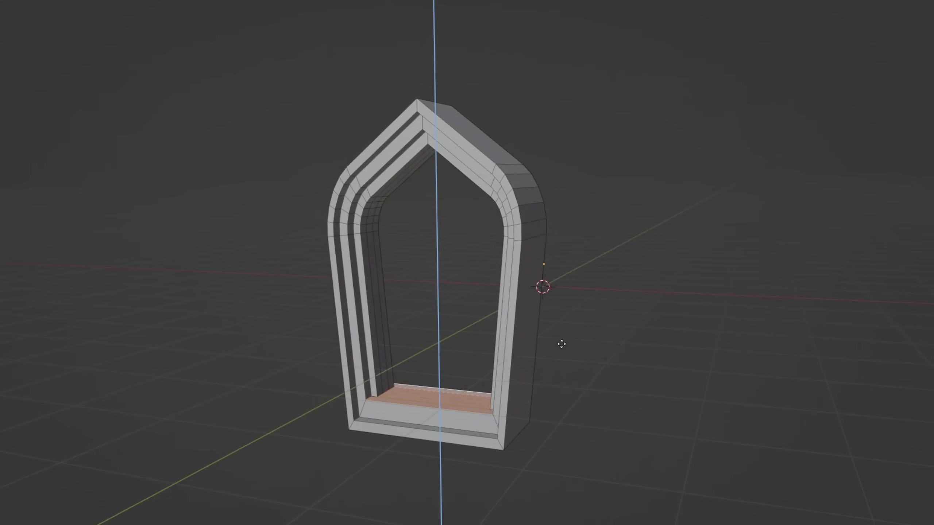
pyautogui.click(565, 362)
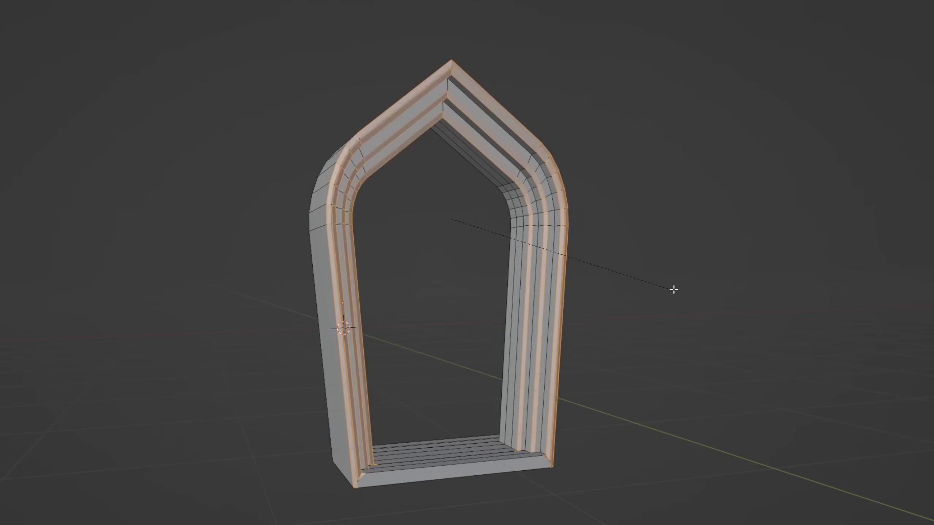
# Scale the front edge loops and move the arch frame into the right wall.
pyautogui.press('s')
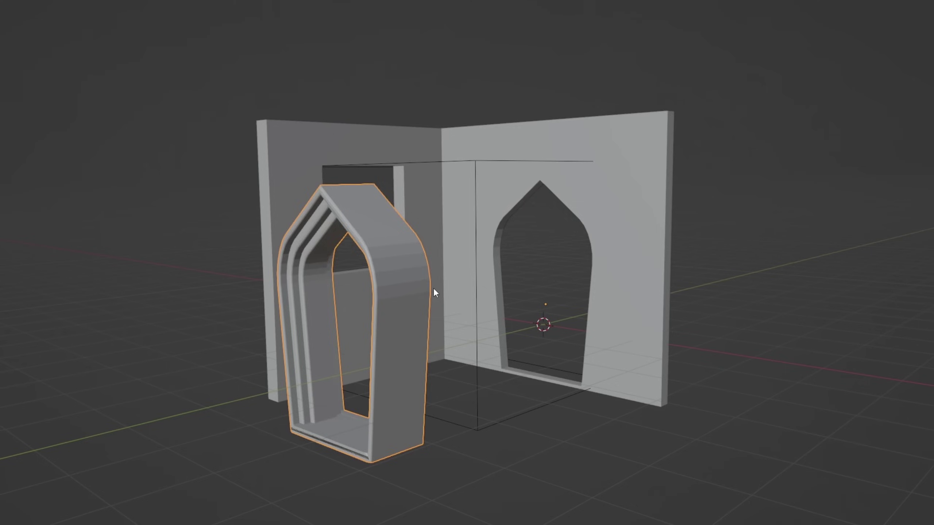
pyautogui.press('g')
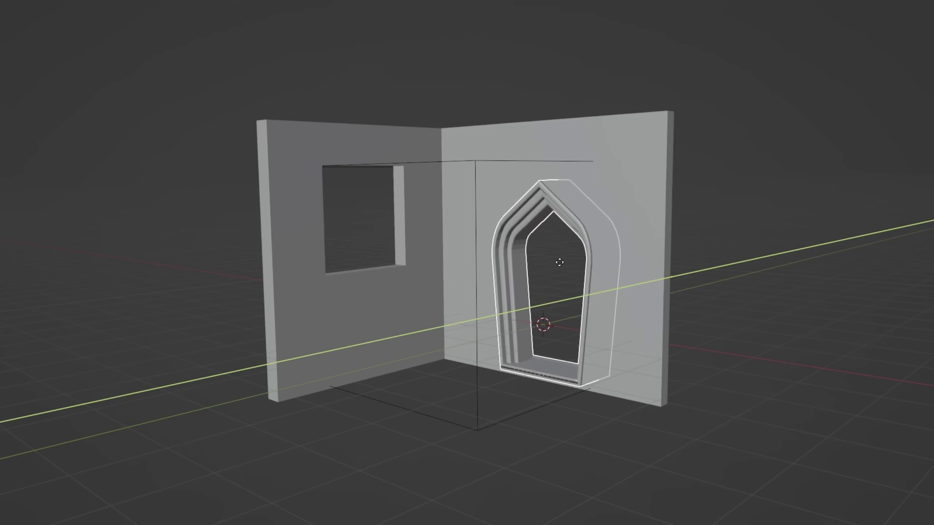
pyautogui.click(559, 263)
pyautogui.moveTo(622, 343); pyautogui.dragTo(614, 362, button='middle')
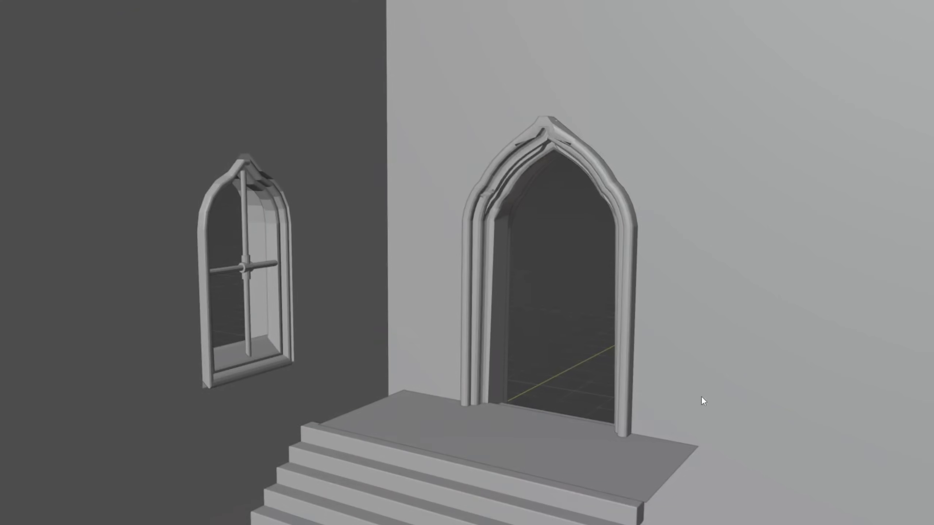
# Orbit slightly around the castle doorway and steps.
pyautogui.moveTo(757, 408)
pyautogui.mouseDown(button='middle')
pyautogui.moveTo(737, 401)
pyautogui.moveTo(757, 398)
pyautogui.mouseUp(button='middle')
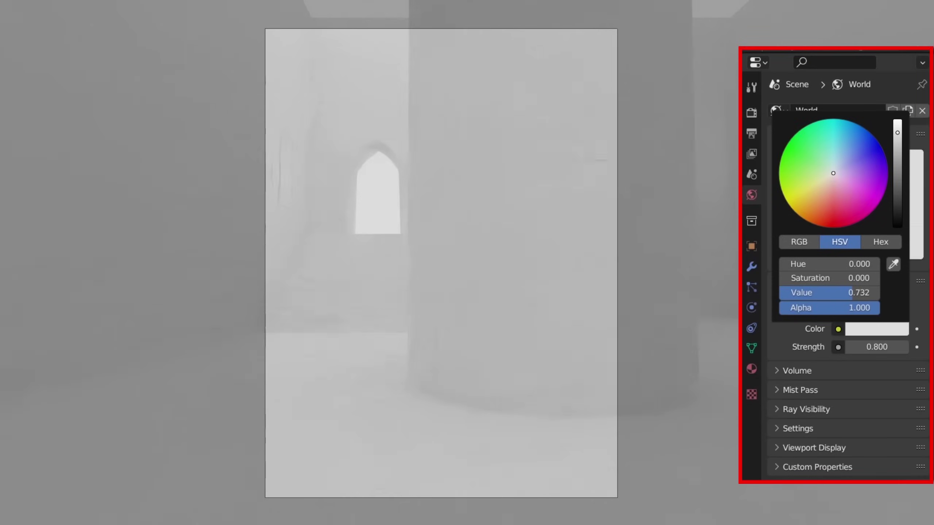
# Shift the world colour to warm beige and add a sun lamp rotated to a new angle.
pyautogui.moveTo(834, 173); pyautogui.dragTo(827, 184)
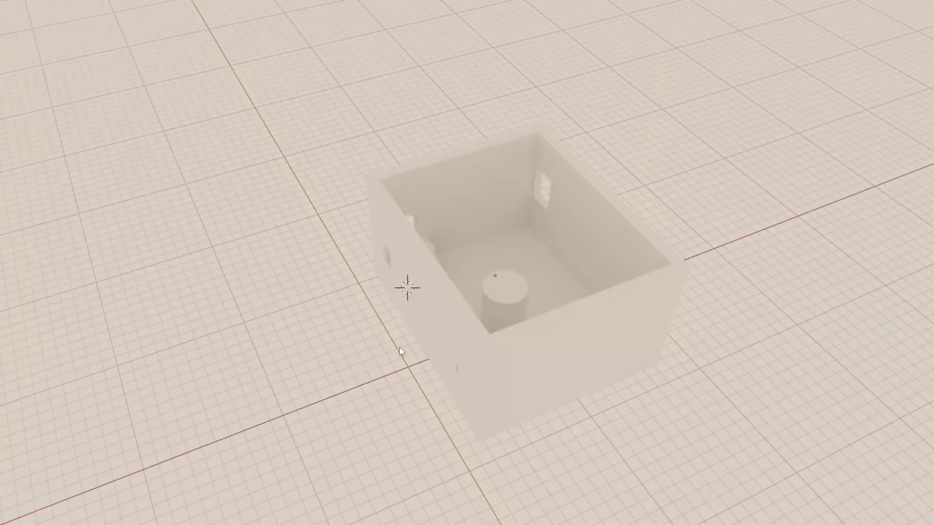
pyautogui.hotkey('shift', 'a')
pyautogui.moveTo(275, 436)
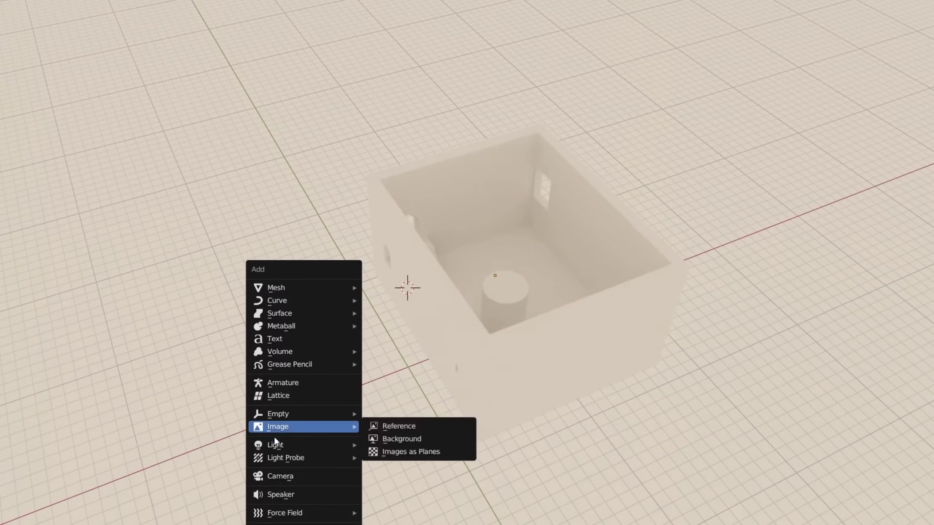
pyautogui.moveTo(318, 447)
pyautogui.click(394, 459)
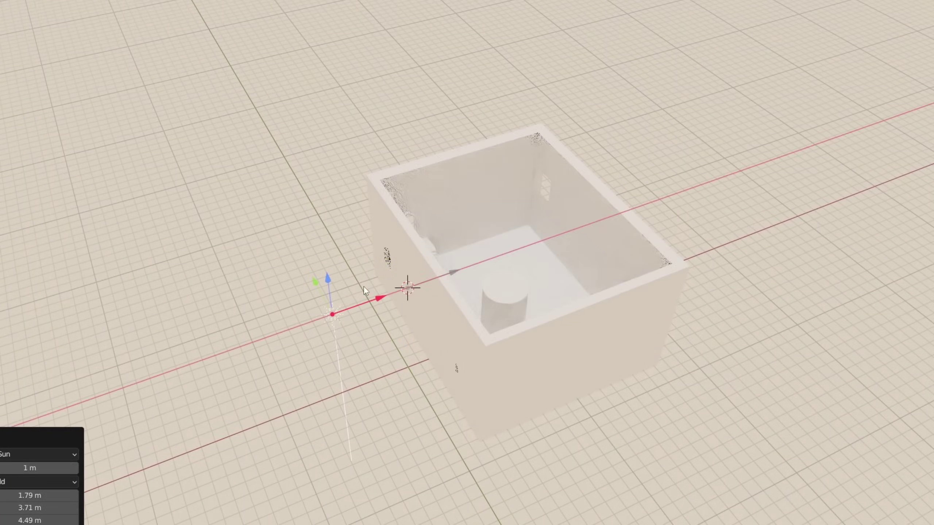
pyautogui.press('r')
pyautogui.click(198, 52)
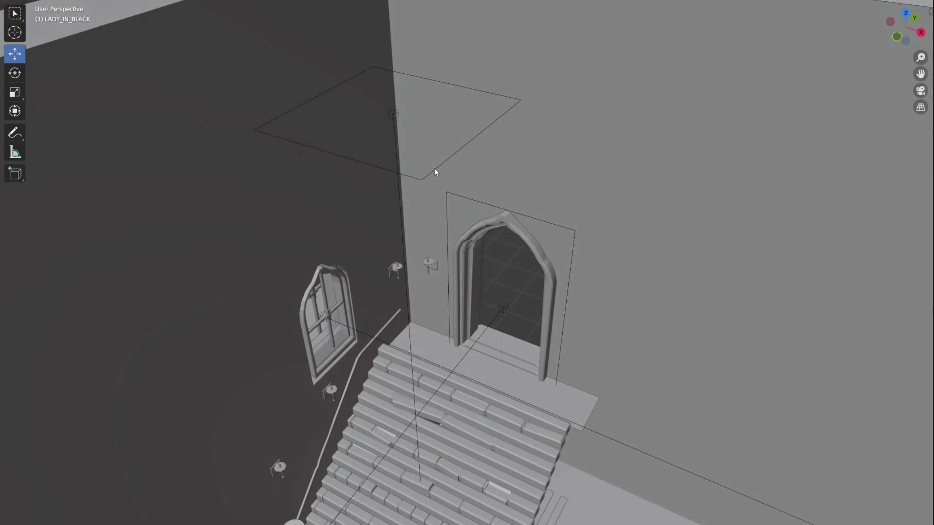
# Inspect the area lights above the stairs and inside the doorway.
pyautogui.click(434, 170)
pyautogui.moveTo(503, 280)
pyautogui.mouseDown(button='middle')
pyautogui.moveTo(515, 272)
pyautogui.moveTo(500, 274)
pyautogui.mouseUp(button='middle')
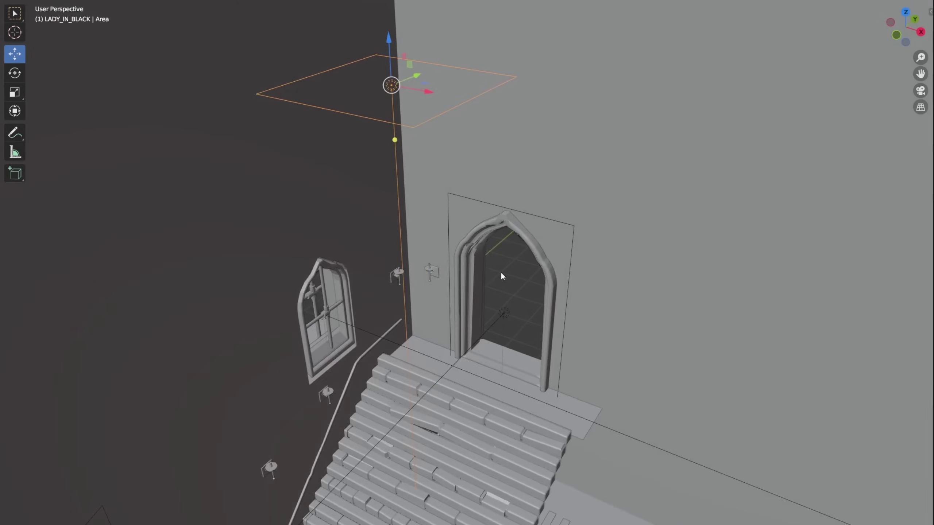
pyautogui.click(503, 313)
pyautogui.moveTo(503, 312); pyautogui.dragTo(488, 312, button='middle')
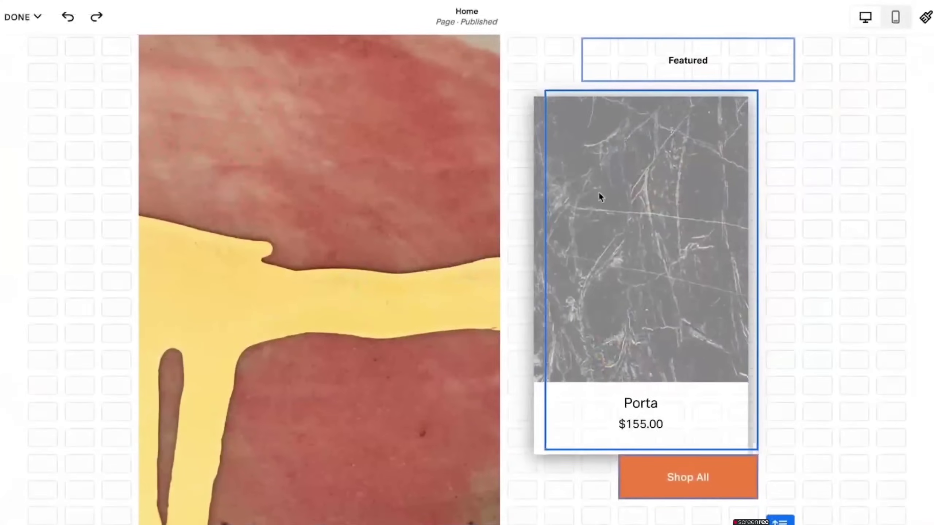
# Move the Porta product block left onto the image and browse down the page.
pyautogui.moveTo(598, 191); pyautogui.dragTo(378, 185)
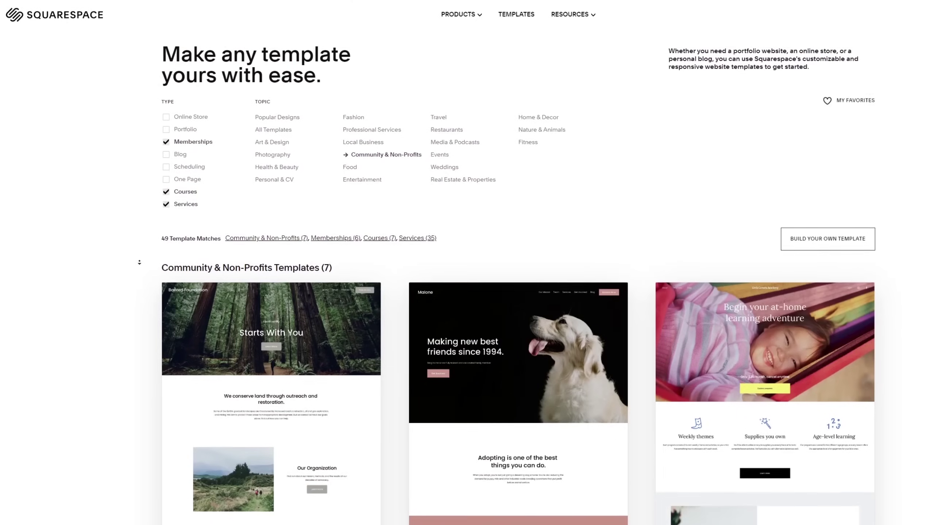
pyautogui.scroll(-12, 140, 262)
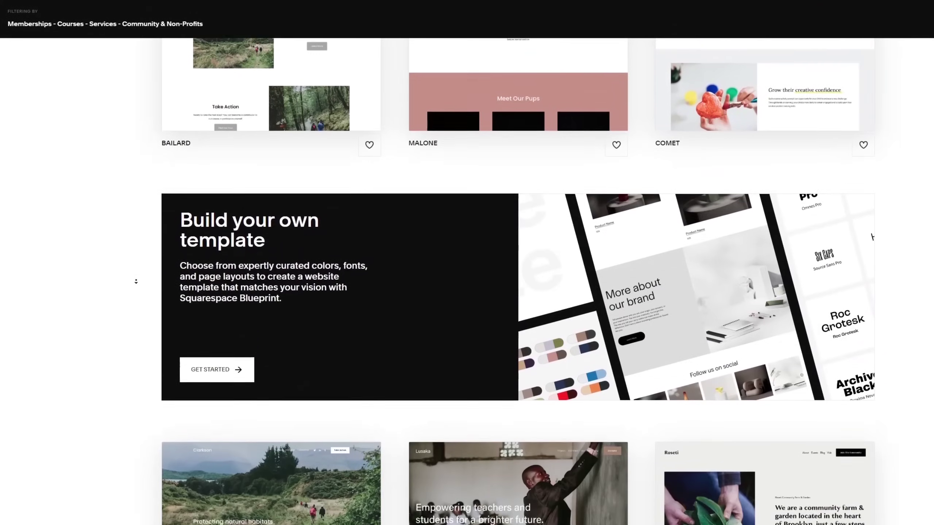
pyautogui.scroll(-13, 136, 281)
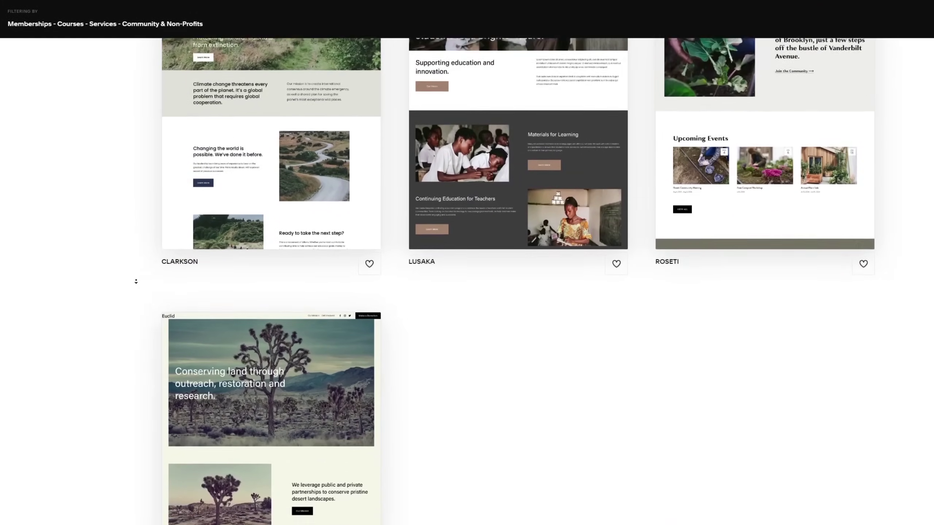
pyautogui.scroll(-6, 136, 281)
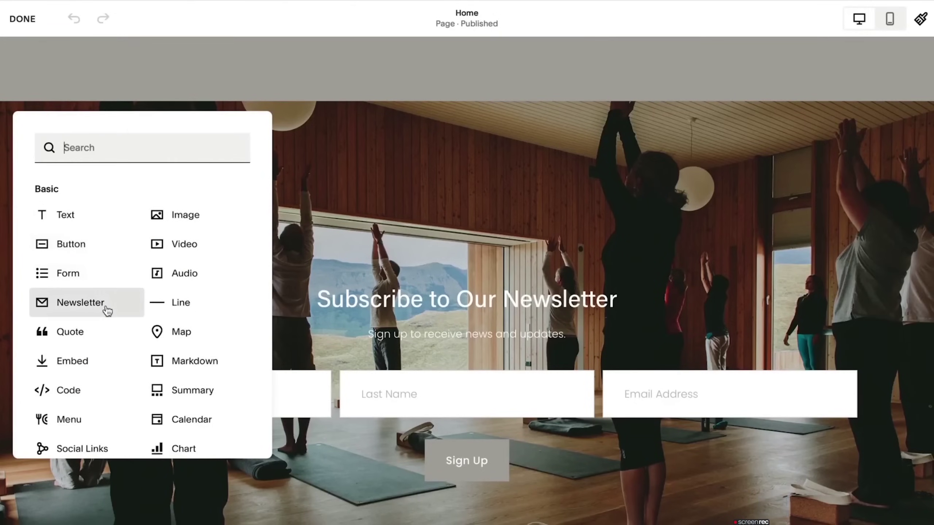
# Place the body text and Example Class heading beside the yoga photo.
pyautogui.click(412, 164)
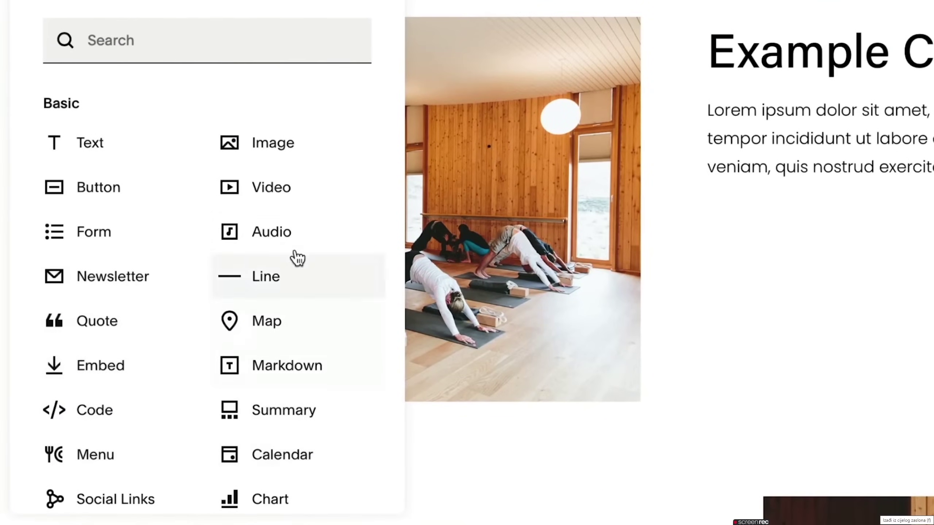
pyautogui.click(758, 226)
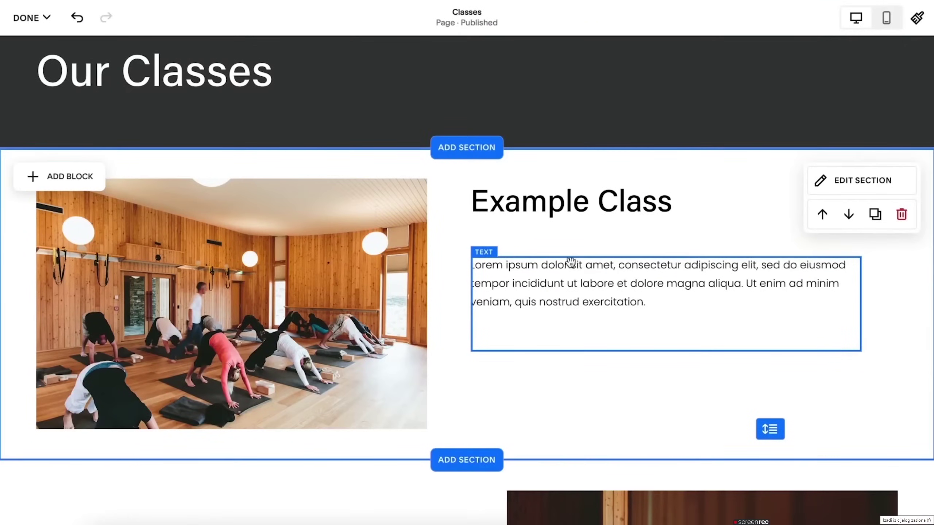
pyautogui.moveTo(570, 262); pyautogui.dragTo(467, 259)
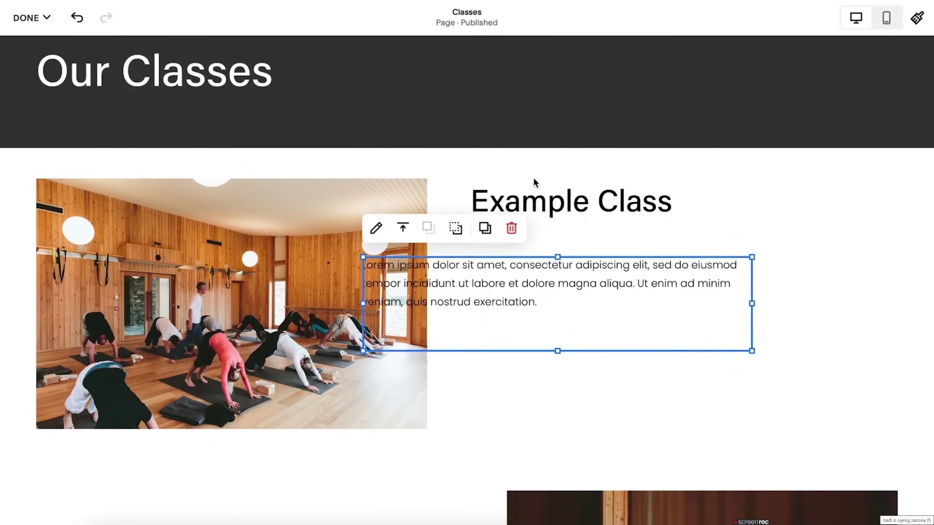
pyautogui.moveTo(533, 183); pyautogui.dragTo(437, 188)
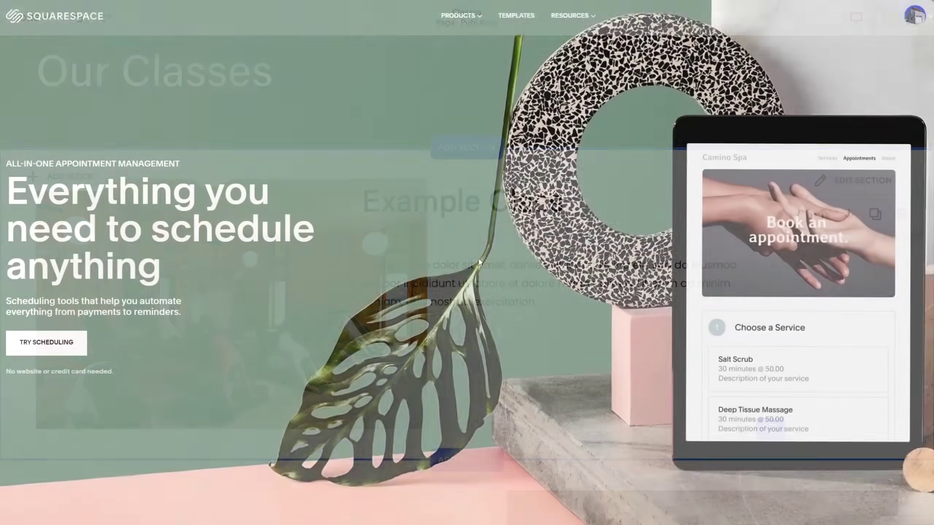
# Choose the Mindfulness Session appointment and fill in the contact and phone number fields.
pyautogui.scroll(-10, 479, 262)
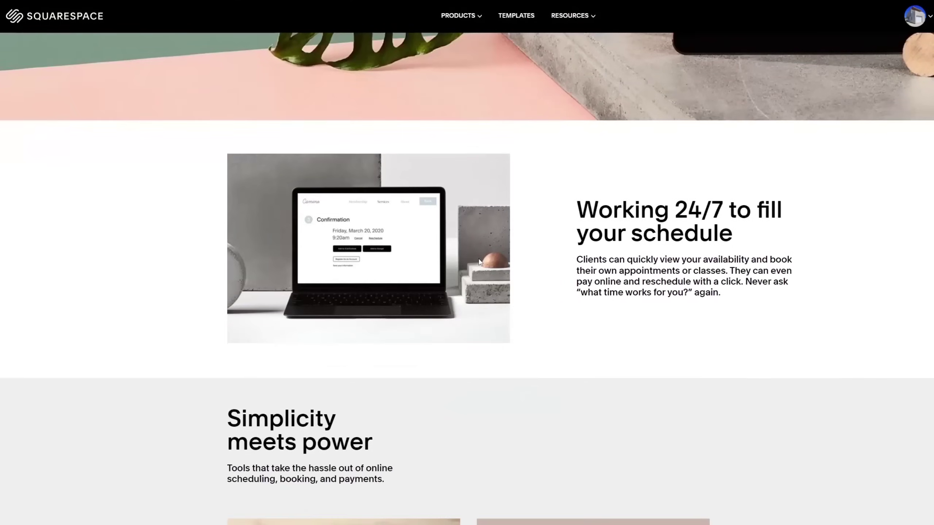
pyautogui.scroll(-10, 479, 262)
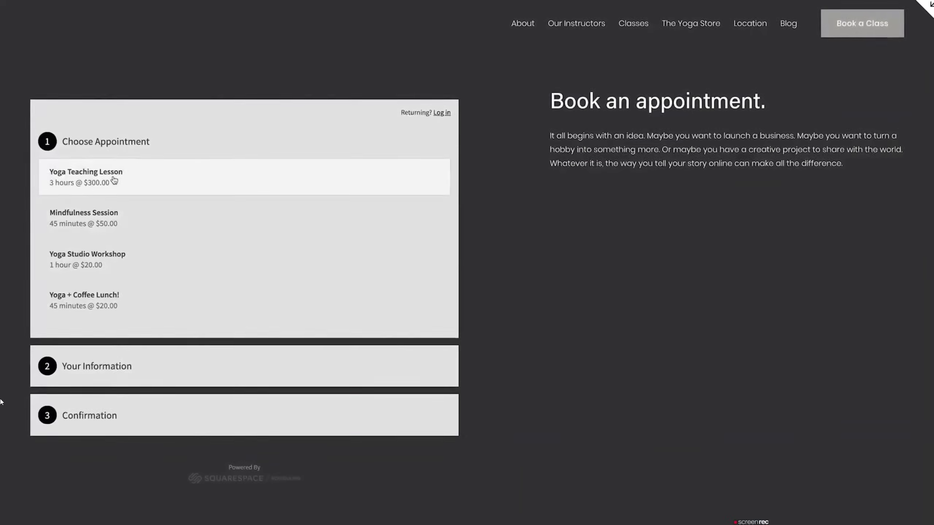
pyautogui.click(105, 221)
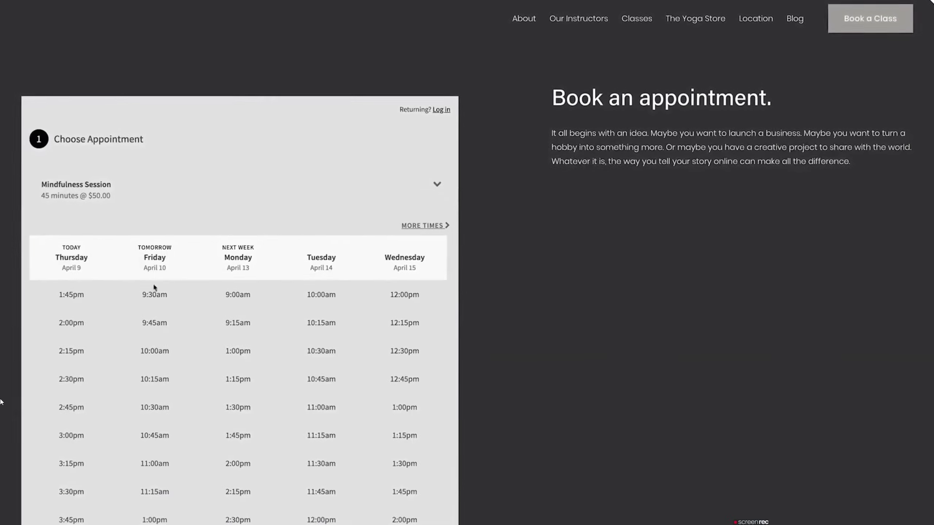
pyautogui.scroll(-3, 234, 321)
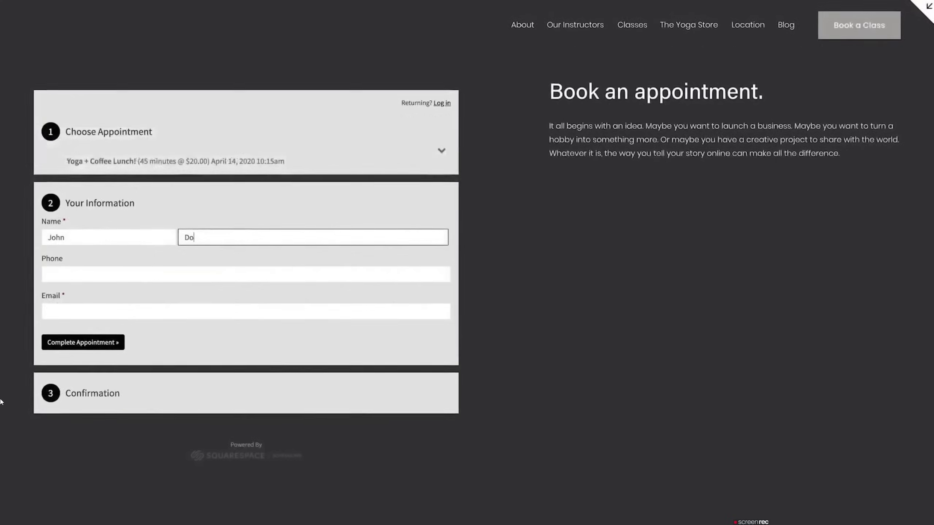
pyautogui.write('e')
pyautogui.press('Tab')
pyautogui.write('555-555-5555')
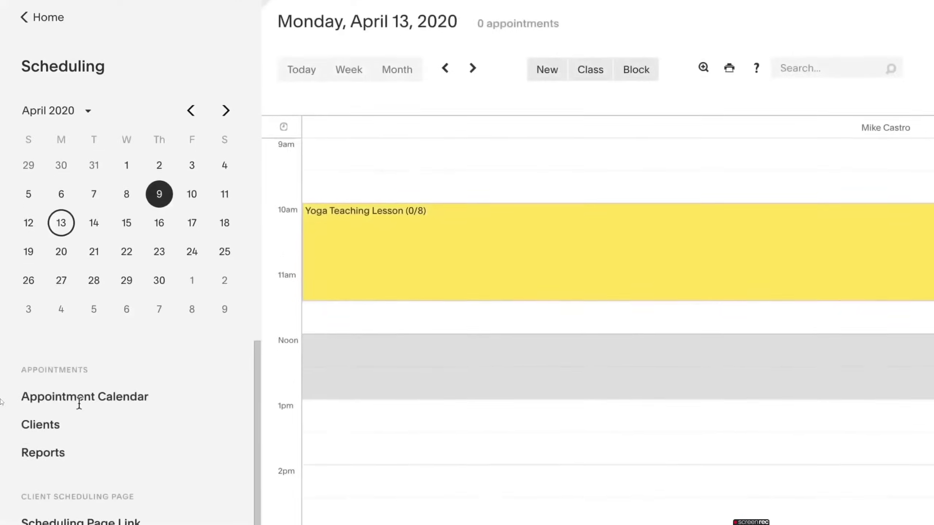
pyautogui.scroll(-5, 79, 402)
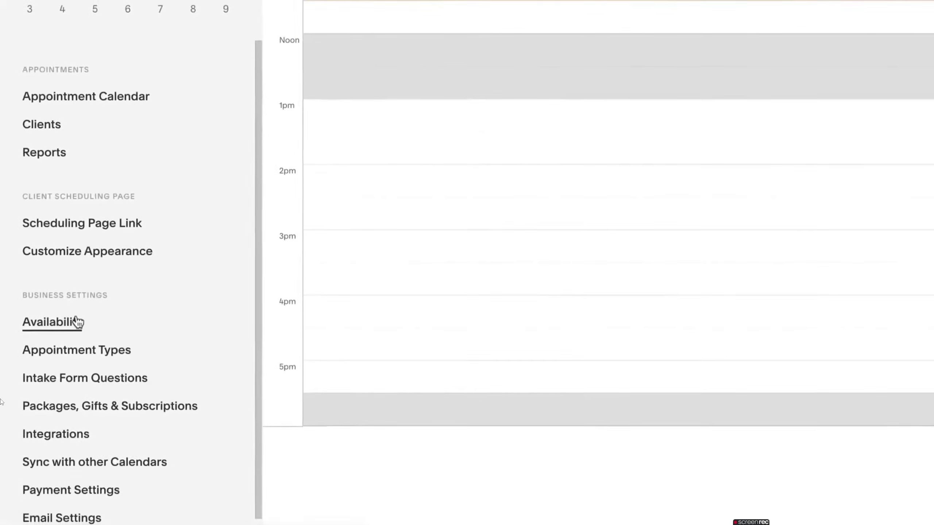
# Change Tuesday's regular hours to start at 10:00am and save the regular hours.
pyautogui.click(73, 324)
pyautogui.click(485, 310)
pyautogui.click(290, 219)
pyautogui.press('BackSpace')
pyautogui.write('10:00am-6:00pm')
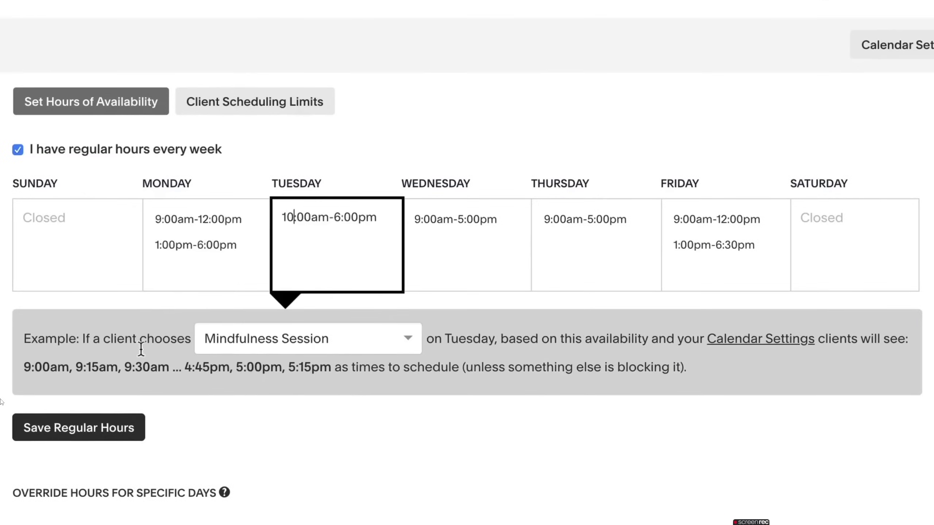
pyautogui.click(91, 427)
# Set April 15, 2020 to start at 12:00pm and apply the new hours.
pyautogui.scroll(-10, 92, 434)
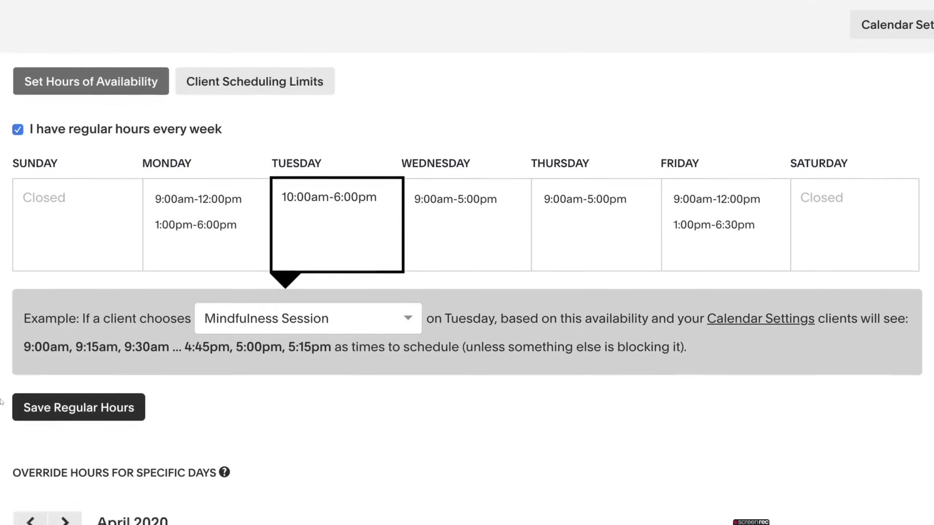
pyautogui.click(440, 268)
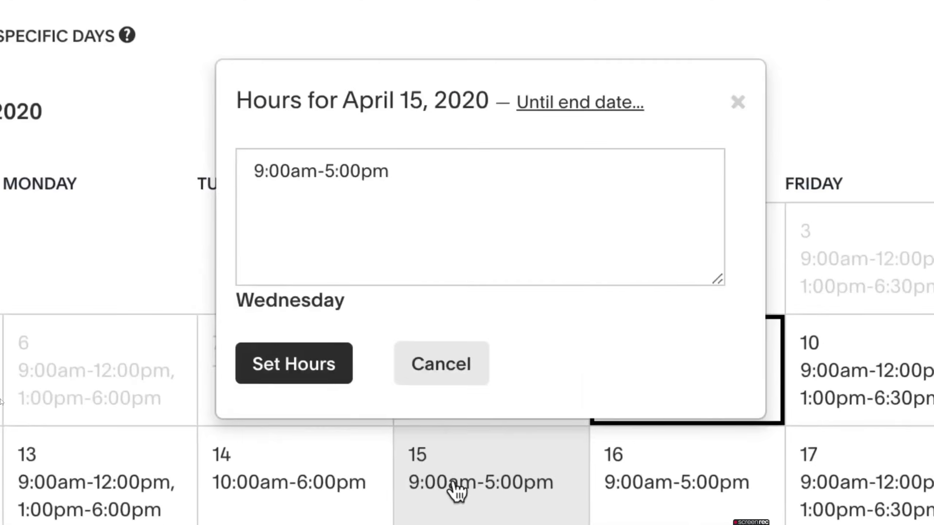
pyautogui.click(279, 177)
pyautogui.press('BackSpace')
pyautogui.press('BackSpace')
pyautogui.write('12:')
pyautogui.click(271, 381)
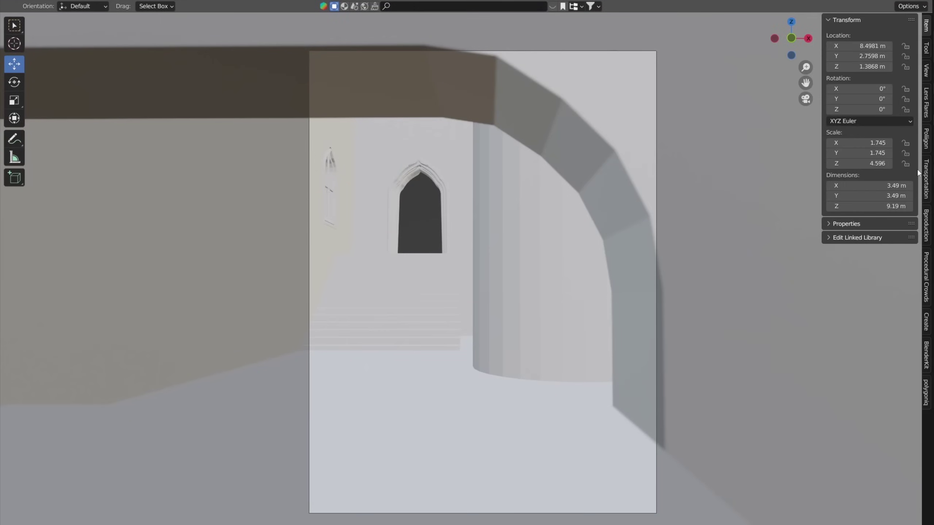
# Get the free Poligon stone brick material and apply it to the walls and stairs.
pyautogui.click(926, 139)
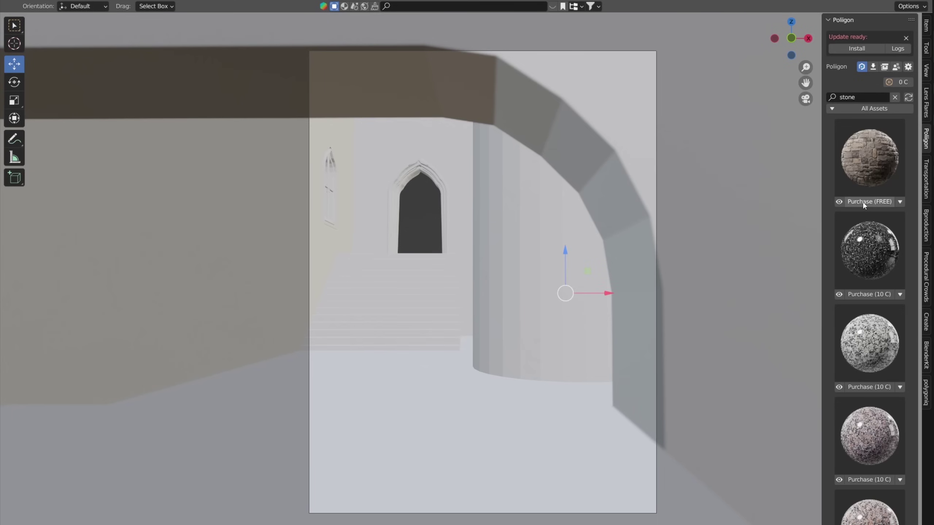
pyautogui.click(862, 201)
pyautogui.click(863, 203)
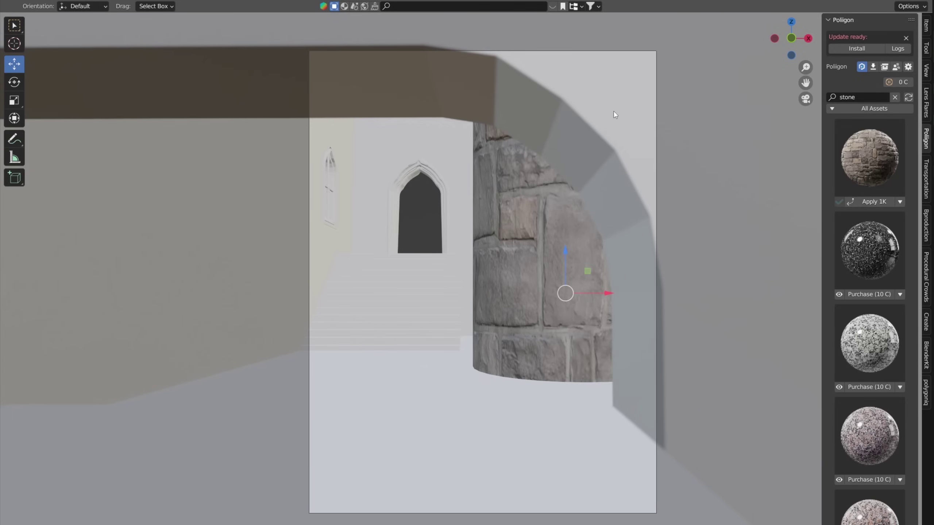
pyautogui.click(879, 201)
pyautogui.click(879, 202)
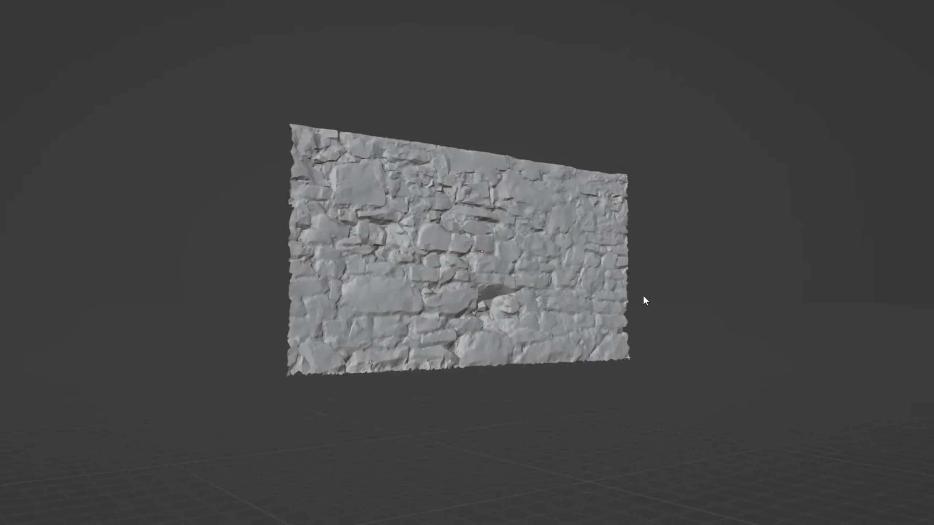
# Move the stone wall piece along X and place a duplicate above it vertically.
pyautogui.press('z')
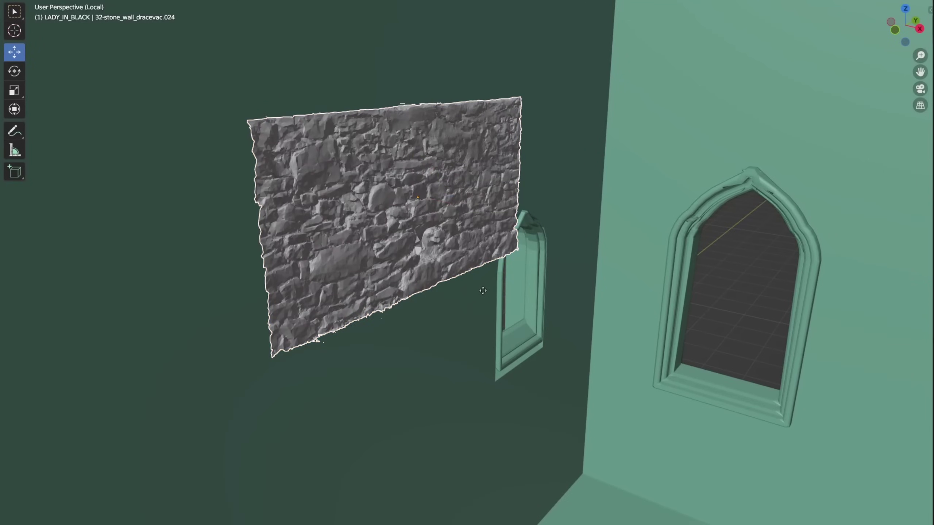
pyautogui.press('x')
pyautogui.click(318, 233)
pyautogui.press('z')
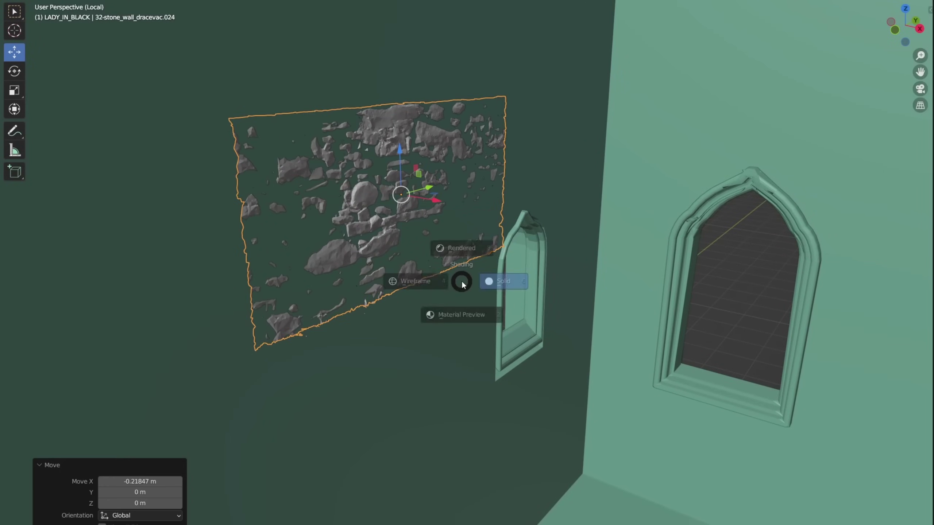
pyautogui.click(462, 316)
pyautogui.hotkey('shift', 'd')
pyautogui.press('z')
pyautogui.click(391, 415)
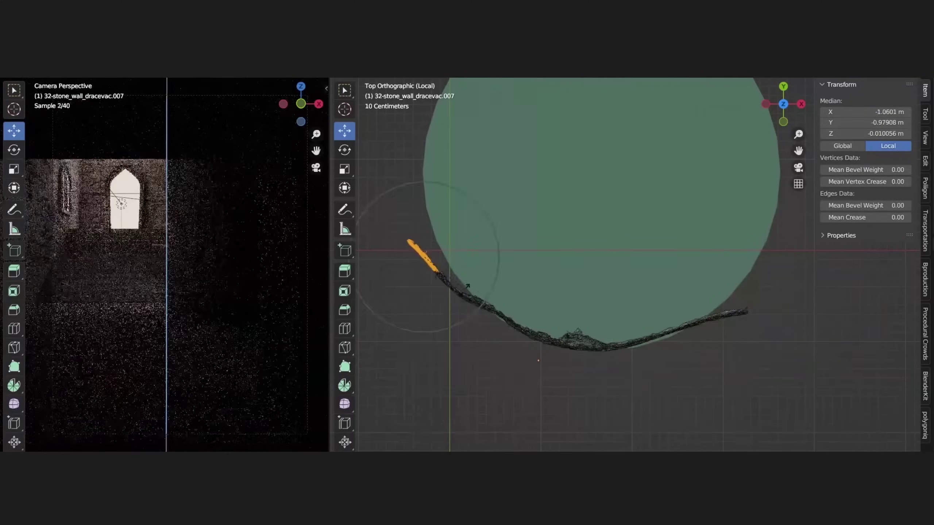
# Rotate the wall's left end with proportional editing to curve it around the pillar.
pyautogui.click(535, 282)
pyautogui.press('r')
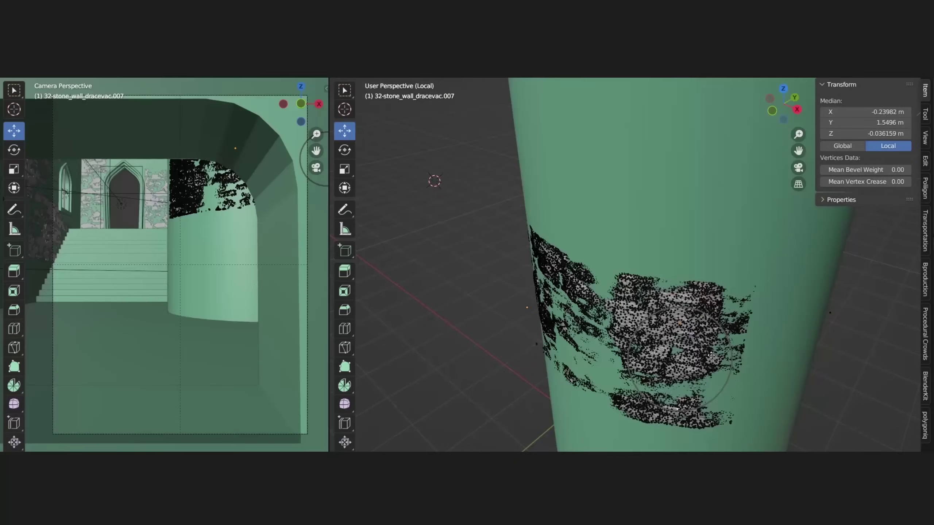
pyautogui.click(711, 355)
pyautogui.moveTo(711, 355); pyautogui.dragTo(568, 348, button='middle')
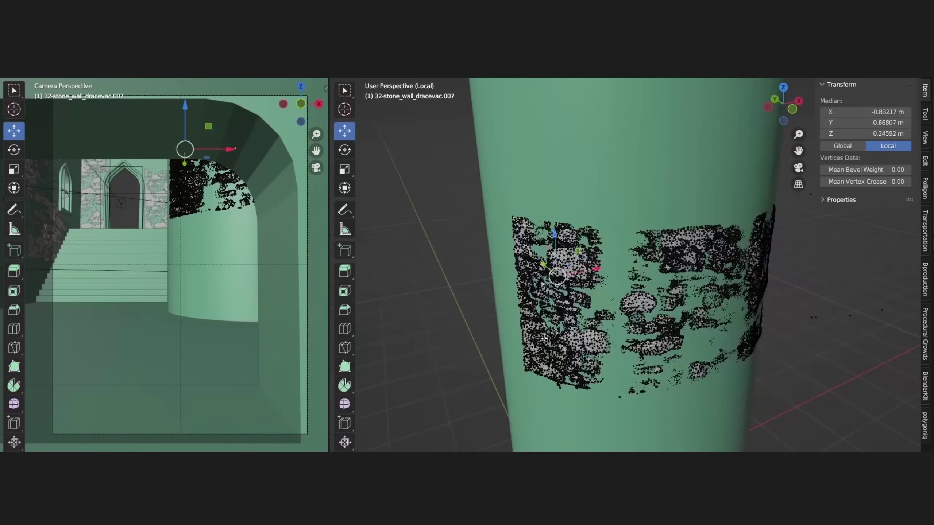
pyautogui.click(566, 348)
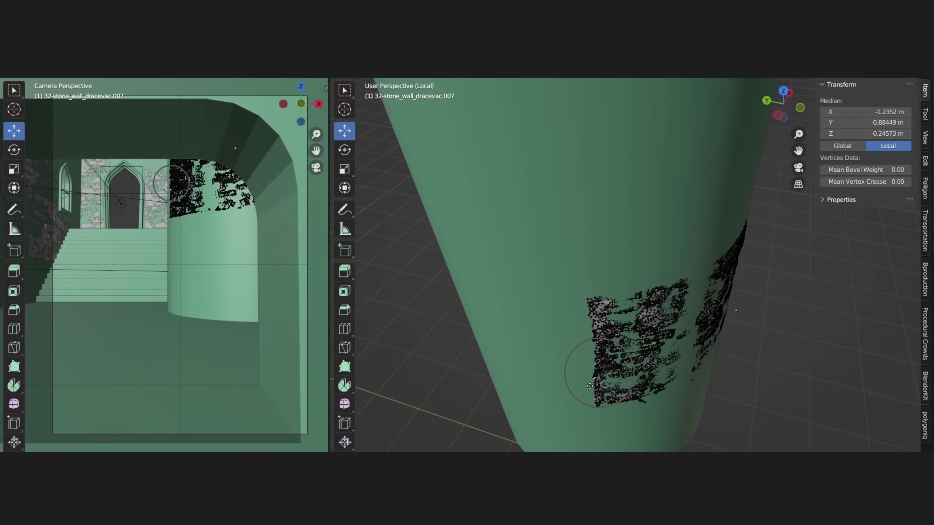
pyautogui.click(594, 354)
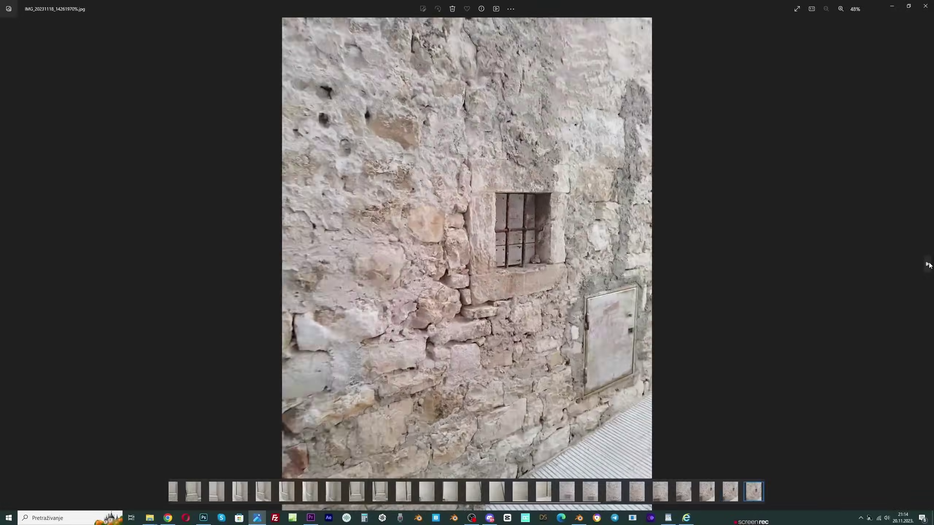
# Browse through the reference photos of the real stone wall.
pyautogui.click(928, 263)
pyautogui.click(928, 263)
pyautogui.click(928, 264)
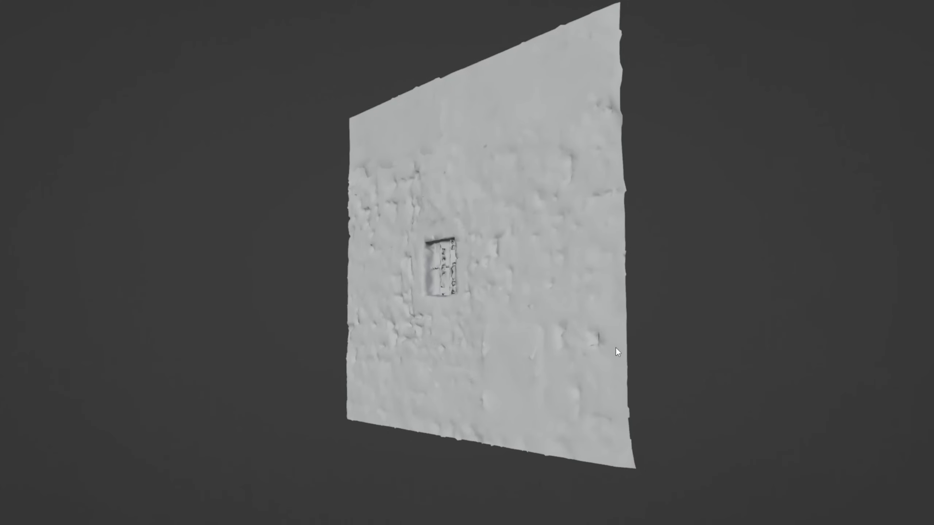
# Move the pavement scan 2.2392 m along the Y axis.
pyautogui.moveTo(616, 347); pyautogui.dragTo(783, 348, button='middle')
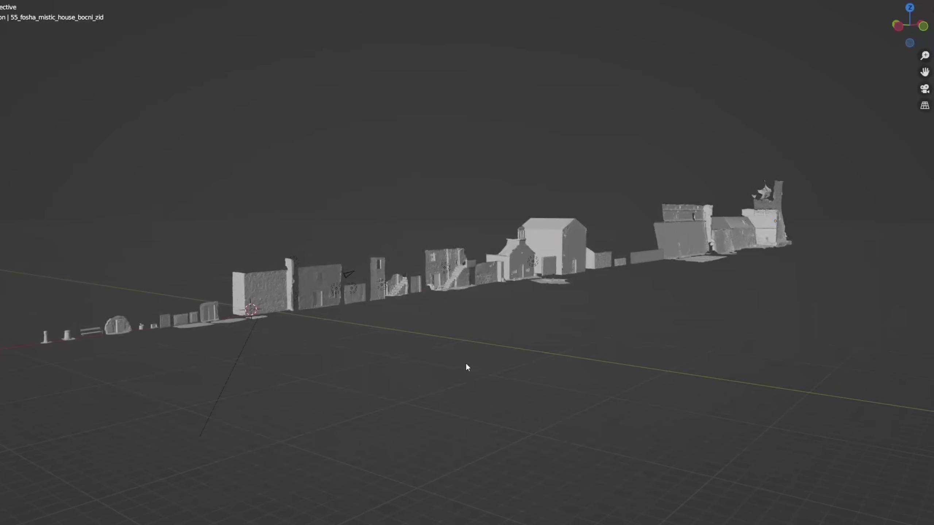
pyautogui.moveTo(468, 352); pyautogui.dragTo(459, 350, button='middle')
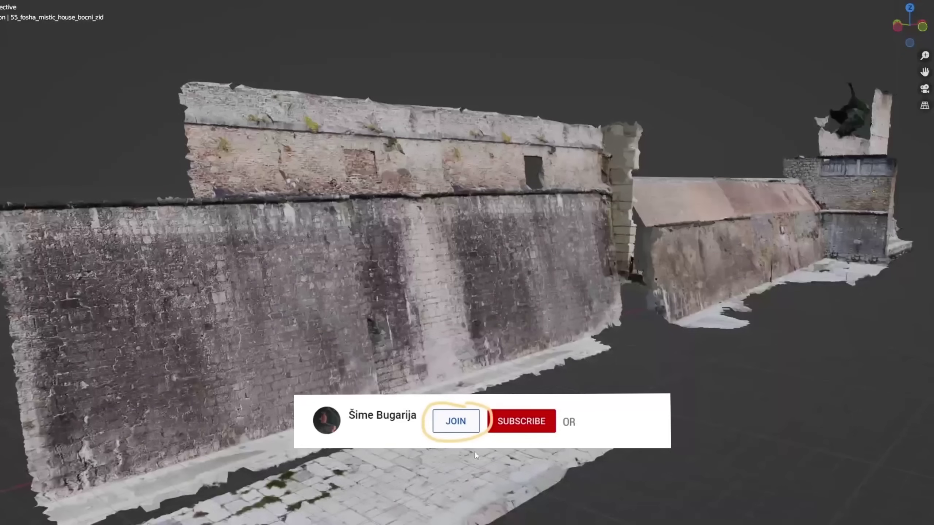
pyautogui.click(475, 452)
pyautogui.press('g')
pyautogui.press('y')
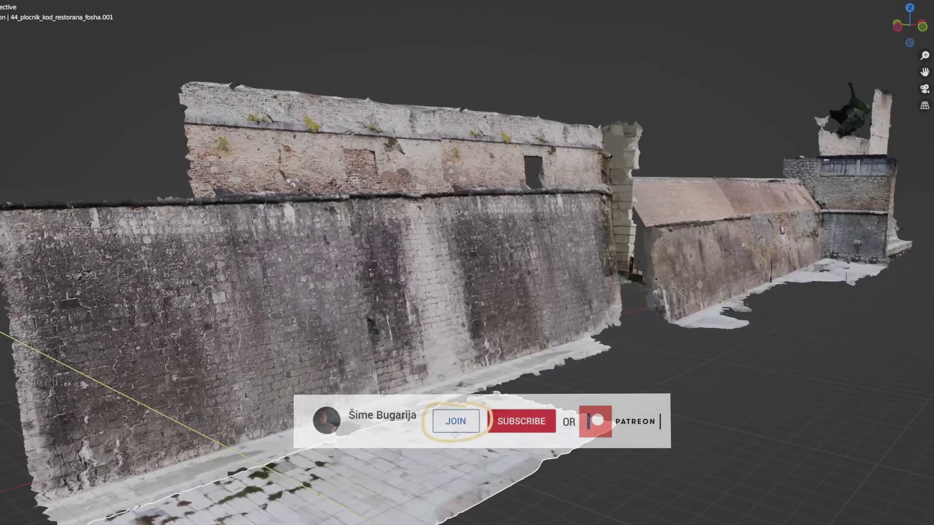
pyautogui.click(436, 419)
# Add a linked duplicate of the pavement 17.215 m along X.
pyautogui.press('x')
pyautogui.click(703, 308)
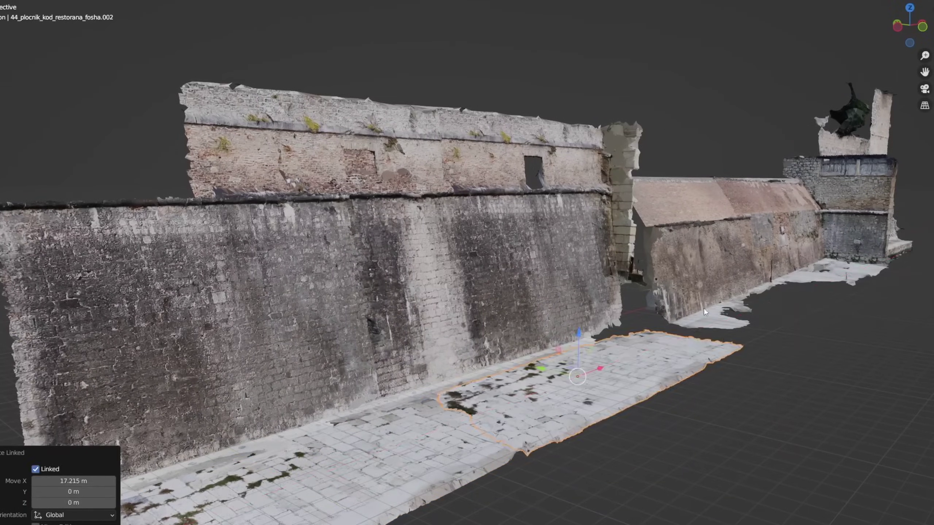
pyautogui.moveTo(703, 308); pyautogui.dragTo(630, 336, button='middle')
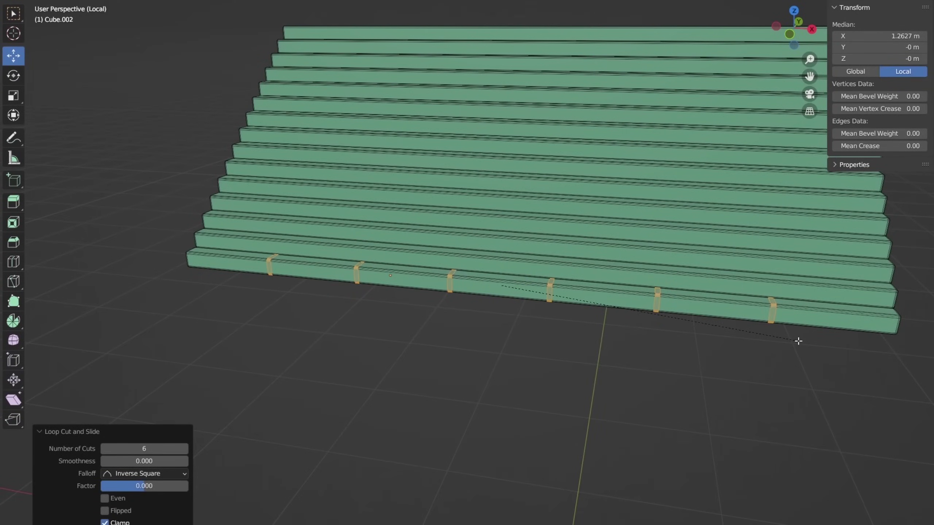
# Bevel the step edges and extrude the faces inward along their normals.
pyautogui.click(798, 341)
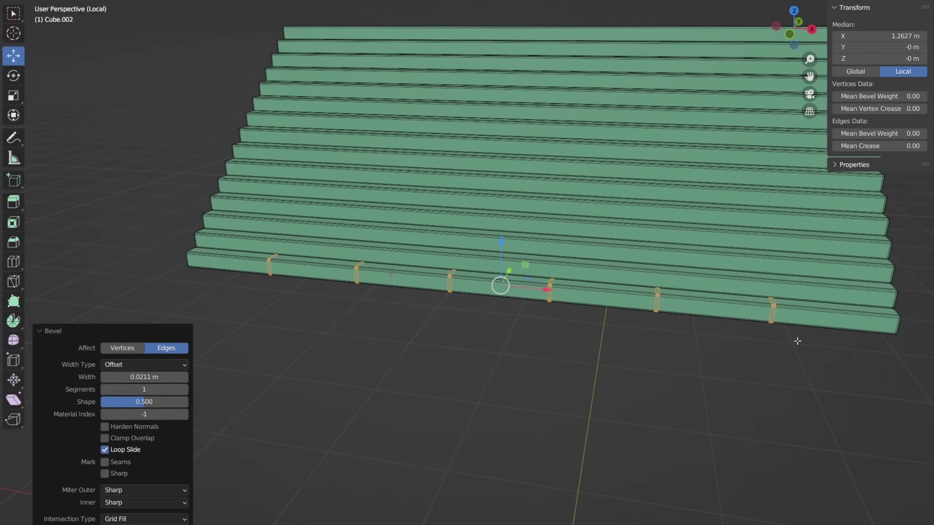
pyautogui.hotkey('alt', 'e')
pyautogui.click(800, 345)
pyautogui.click(803, 342)
pyautogui.scroll(6, 803, 342)
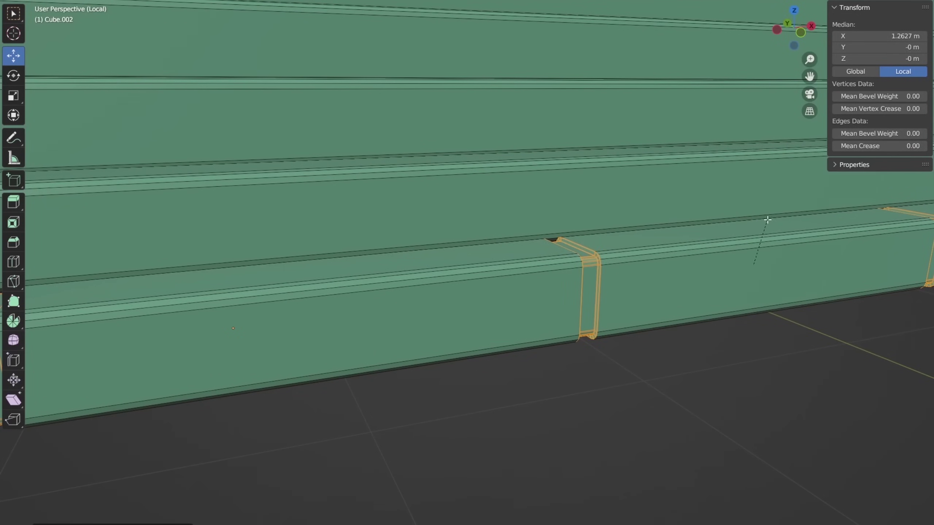
pyautogui.press('Escape')
pyautogui.scroll(-8, 776, 216)
# Try scaling individual block faces on the bottom step, cancelling each attempt.
pyautogui.keyDown('ctrl'); pyautogui.click(422, 293); pyautogui.keyUp('ctrl')
pyautogui.press('s')
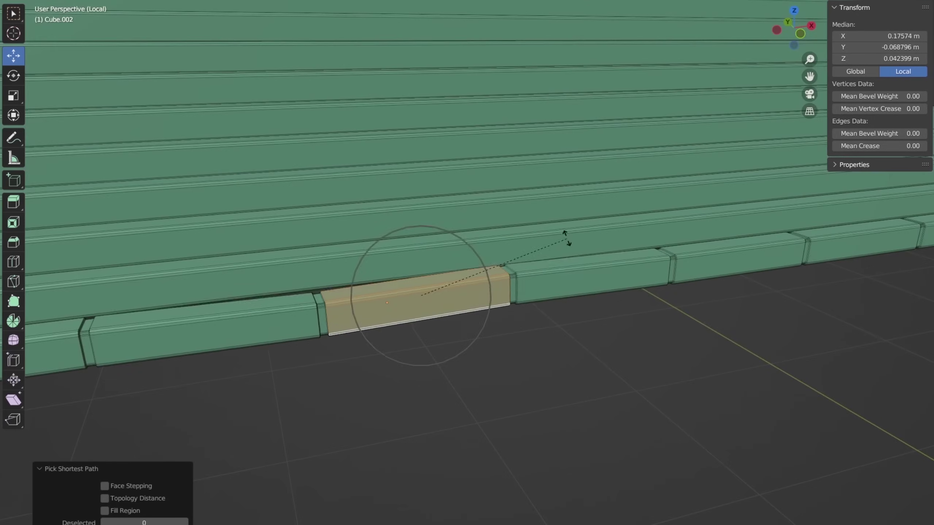
pyautogui.press('Escape')
pyautogui.scroll(2, 513, 211)
pyautogui.keyDown('ctrl'); pyautogui.click(652, 263); pyautogui.keyUp('ctrl')
pyautogui.press('s')
pyautogui.press('y')
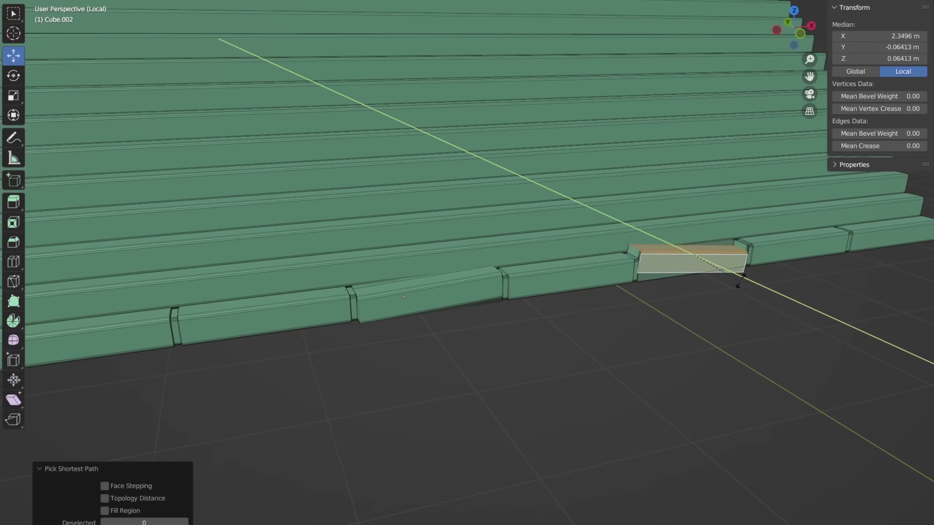
pyautogui.press('Escape')
pyautogui.keyDown('ctrl'); pyautogui.click(99, 335); pyautogui.keyUp('ctrl')
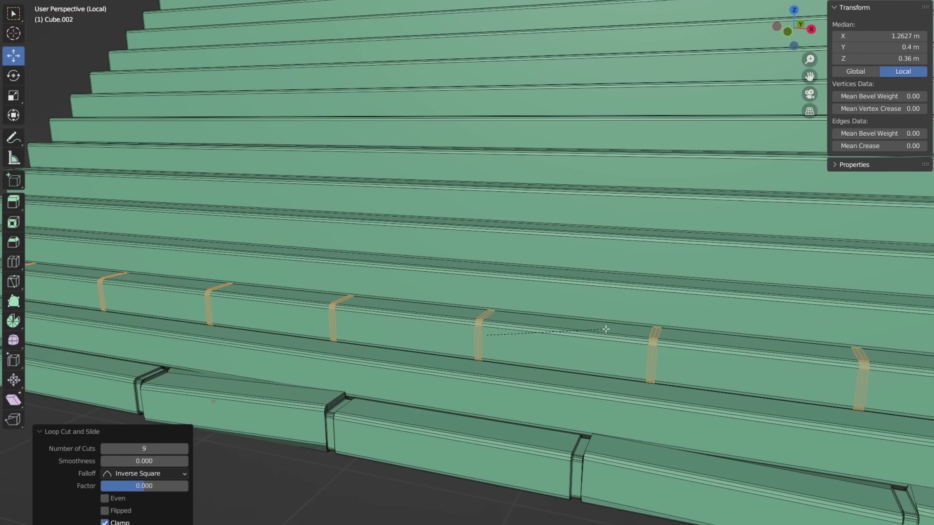
# Narrow the joints by scaling them to 0.796 around Individual Origins.
pyautogui.click(606, 329)
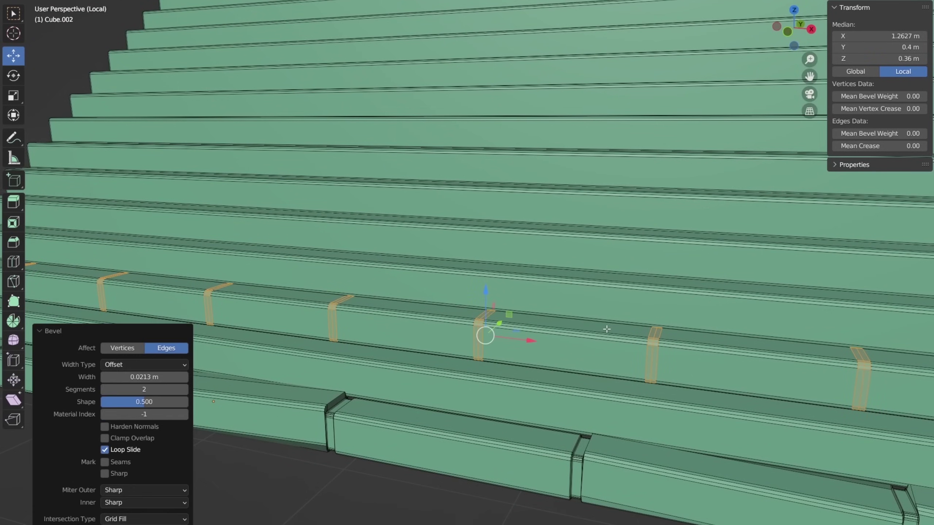
pyautogui.hotkey('ctrl', 'z')
pyautogui.keyDown('shift'); pyautogui.moveTo(607, 330); pyautogui.dragTo(441, 273, button='middle'); pyautogui.keyUp('shift')
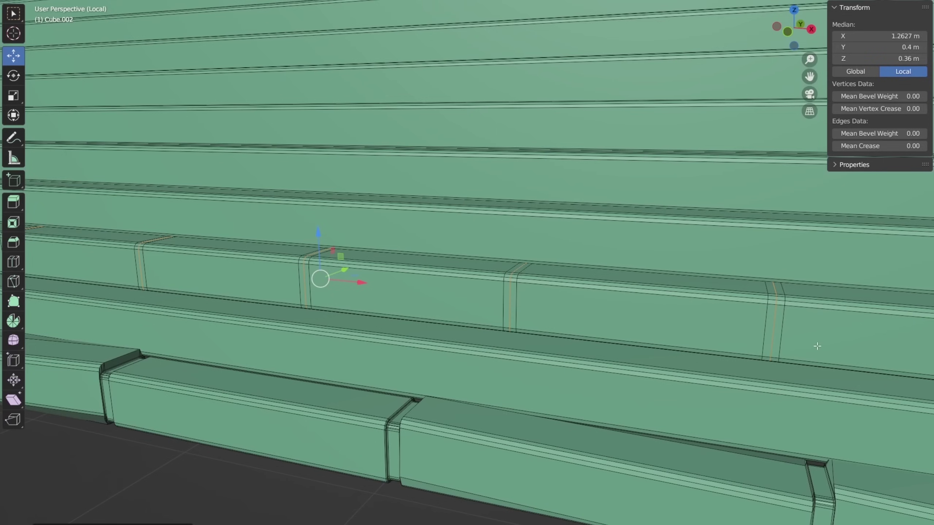
pyautogui.click(707, 347)
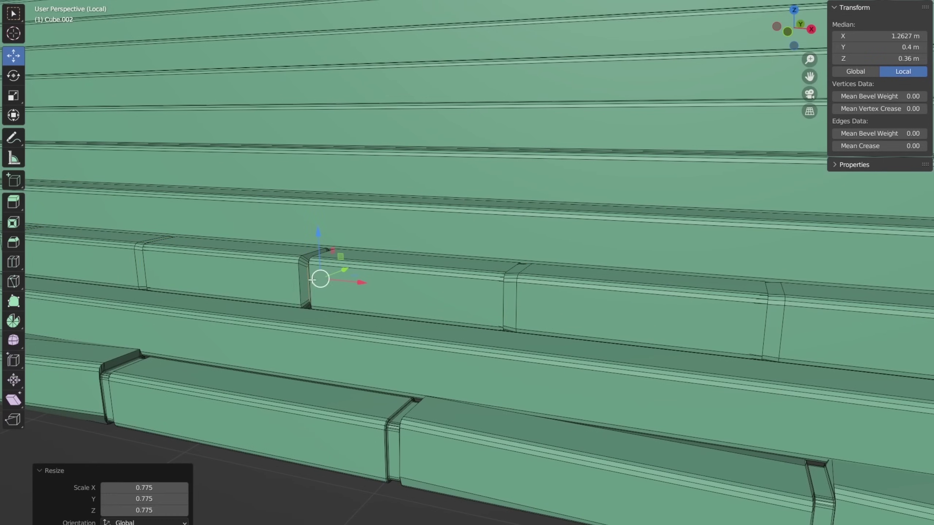
pyautogui.hotkey('ctrl', 'z')
pyautogui.click(431, 12)
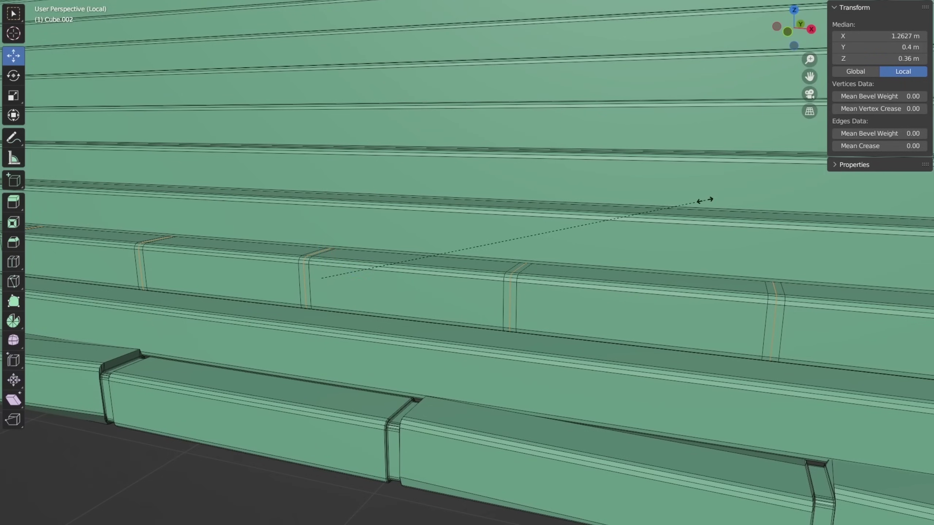
pyautogui.click(633, 227)
pyautogui.moveTo(632, 226); pyautogui.dragTo(525, 281, button='middle')
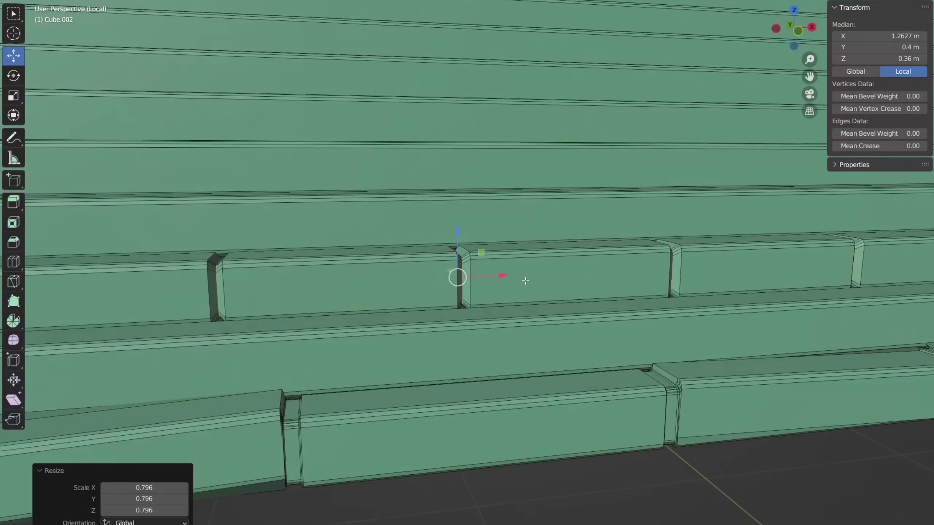
# Select the vertical joint loops and scale another step block.
pyautogui.press('3')
pyautogui.scroll(3, 524, 281)
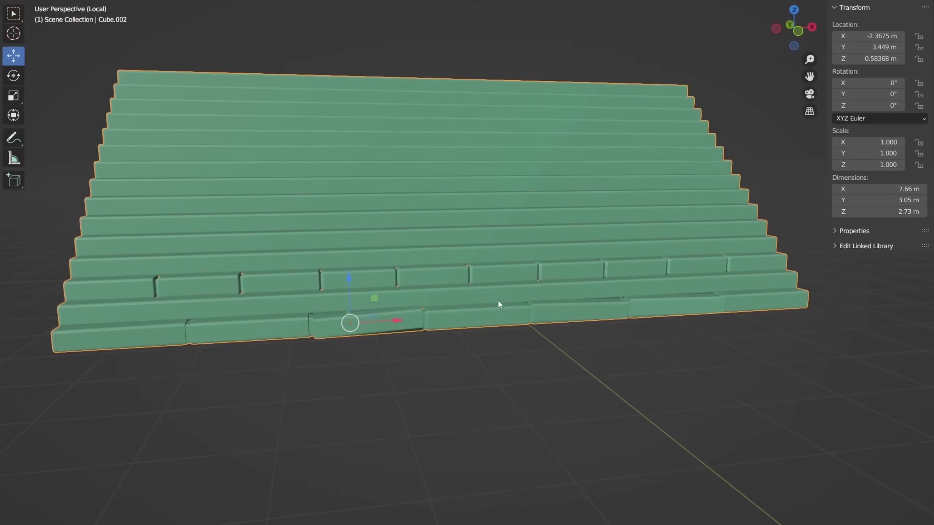
pyautogui.scroll(5, 498, 306)
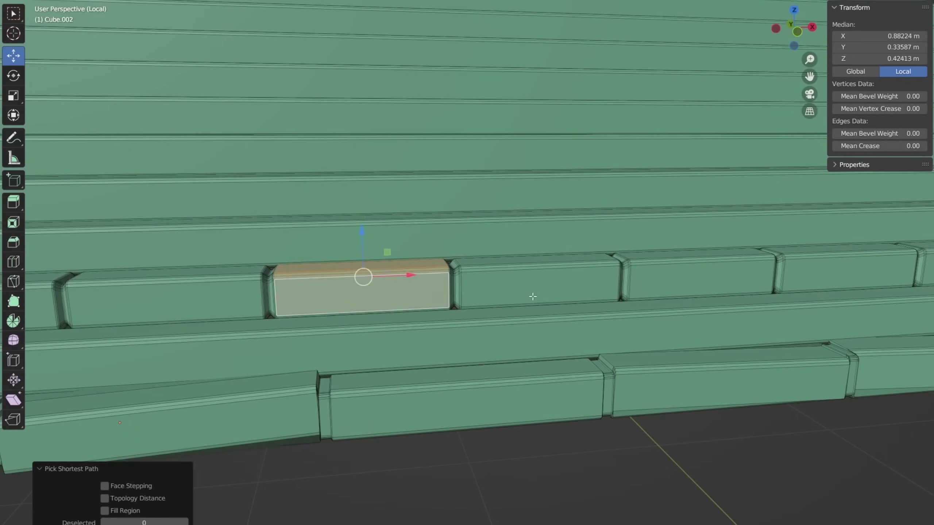
pyautogui.keyDown('ctrl'); pyautogui.click(699, 265); pyautogui.keyUp('ctrl')
pyautogui.scroll(-5, 699, 265)
pyautogui.moveTo(323, 276); pyautogui.dragTo(354, 351, button='middle')
pyautogui.press('s')
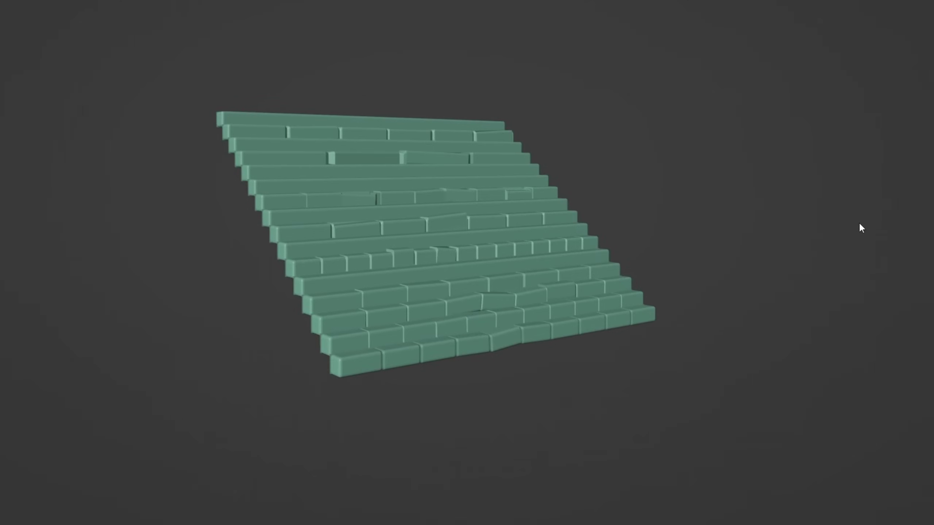
pyautogui.moveTo(860, 225); pyautogui.dragTo(684, 225, button='middle')
pyautogui.press('z')
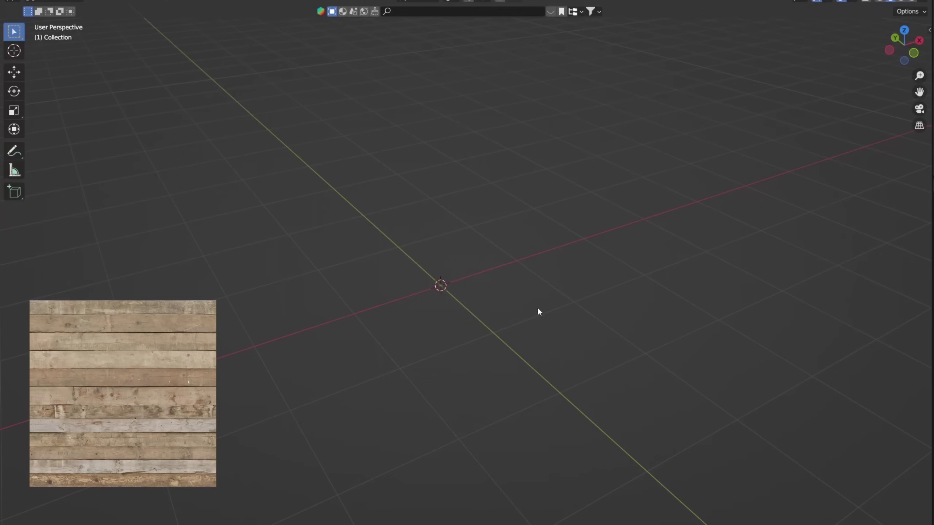
# Add a cube and flatten it into a plank 0.2 m wide and 0.02 m thick.
pyautogui.hotkey('shift', 'a')
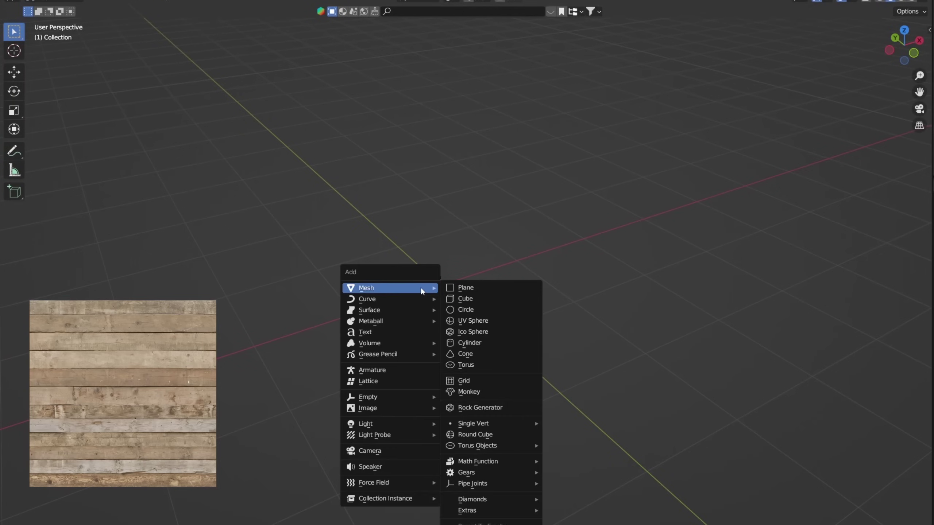
pyautogui.click(456, 299)
pyautogui.write('n')
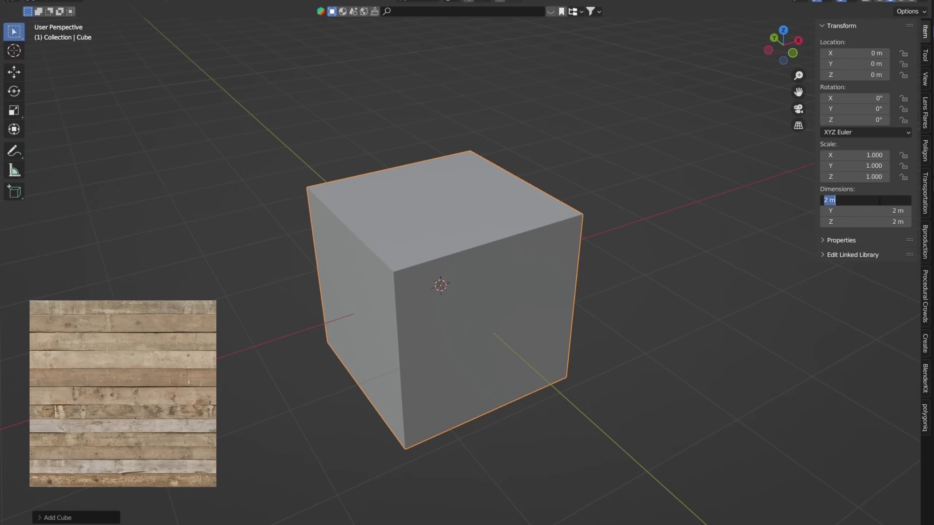
pyautogui.write('0.2')
pyautogui.press('Return')
pyautogui.click(878, 223)
pyautogui.write('0.02')
pyautogui.press('Return')
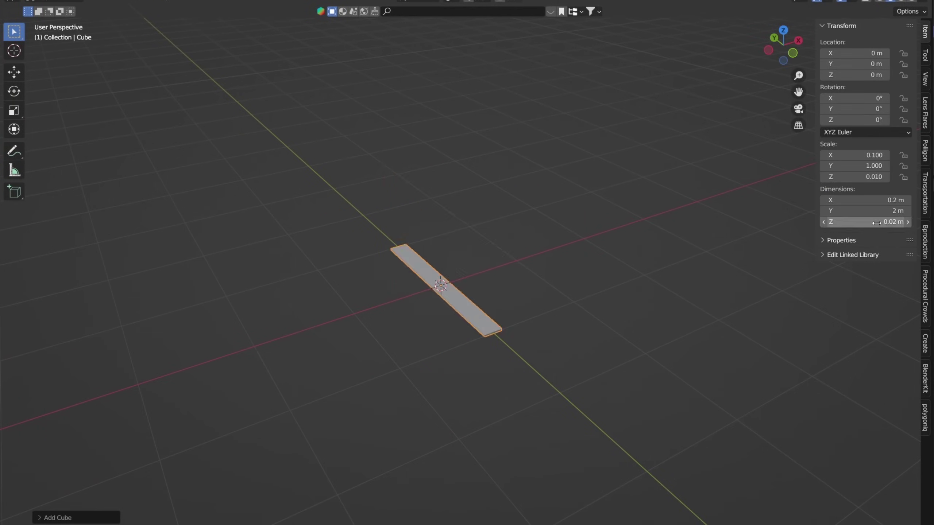
pyautogui.press('n')
pyautogui.press('KP_7')
# Duplicate the plank into a staggered group and repeat it 5 times with an Array modifier.
pyautogui.hotkey('shift', 'd')
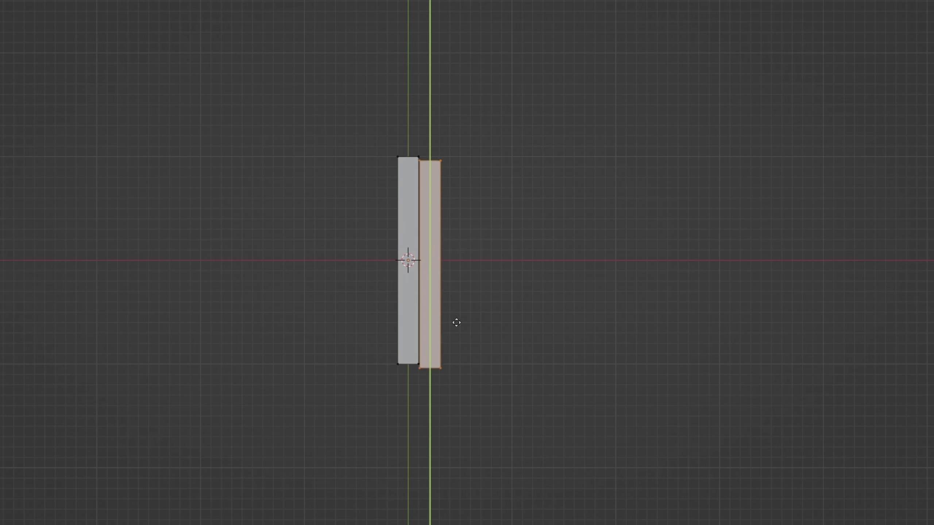
pyautogui.click(428, 279)
pyautogui.hotkey('shift', 'd')
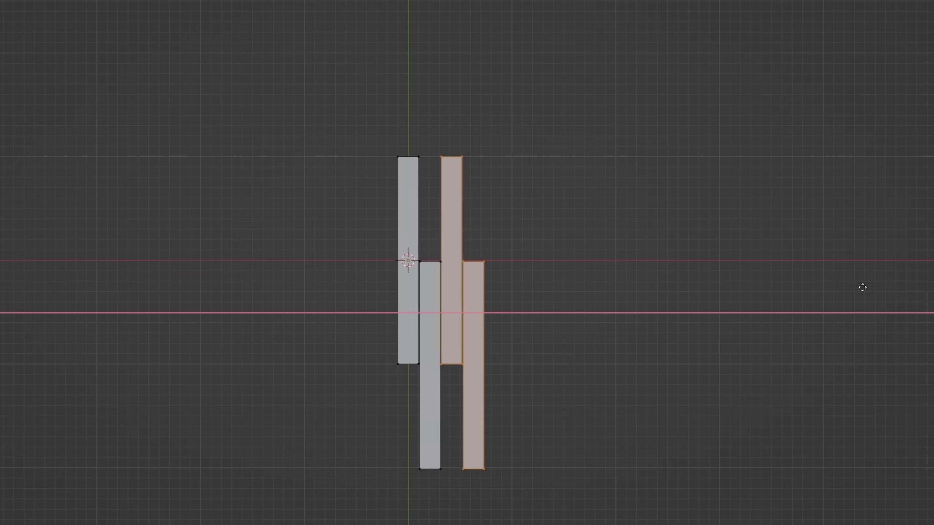
pyautogui.click(462, 396)
pyautogui.click(755, 125)
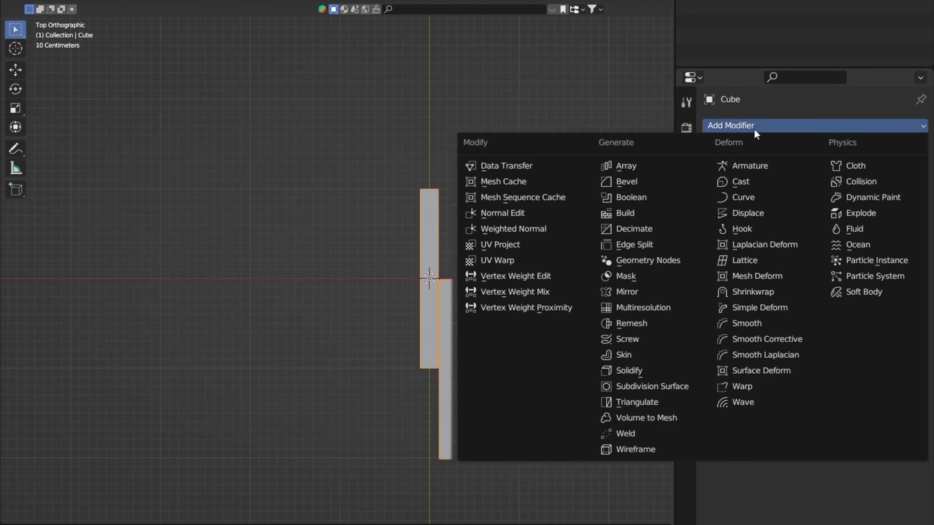
pyautogui.click(643, 167)
pyautogui.click(901, 190)
pyautogui.click(902, 190)
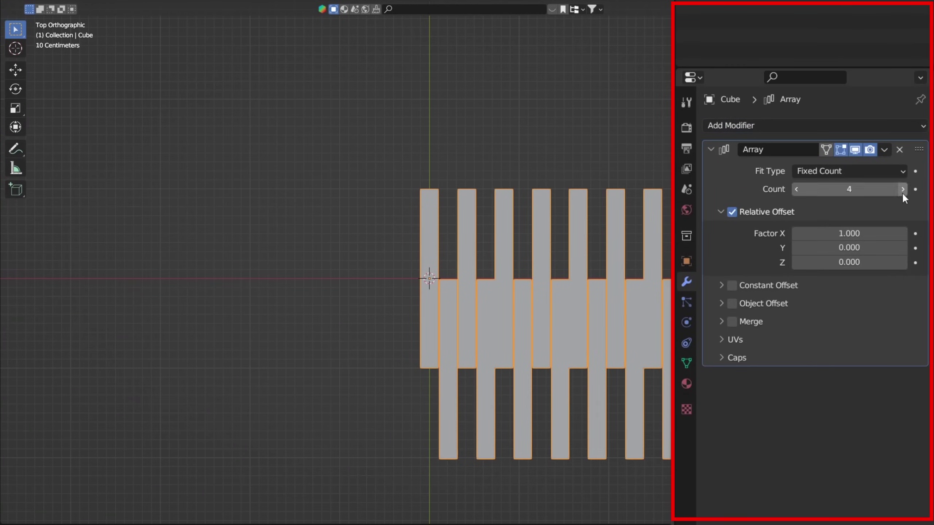
pyautogui.click(902, 190)
pyautogui.keyDown('shift'); pyautogui.moveTo(478, 295); pyautogui.dragTo(234, 275, button='middle'); pyautogui.keyUp('shift')
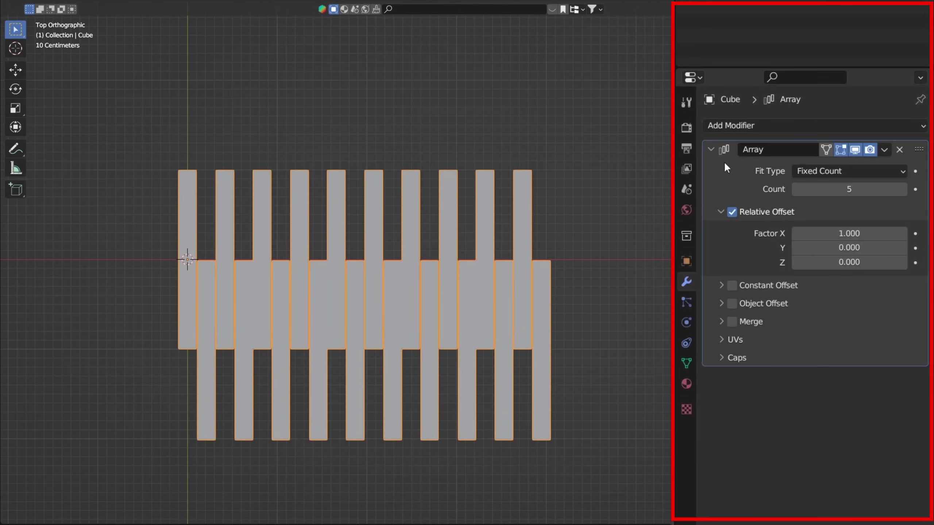
# Add a second Array with X offset 0 and a reduced Y offset so rows overlap, with more rows.
pyautogui.click(727, 149)
pyautogui.click(741, 127)
pyautogui.click(653, 166)
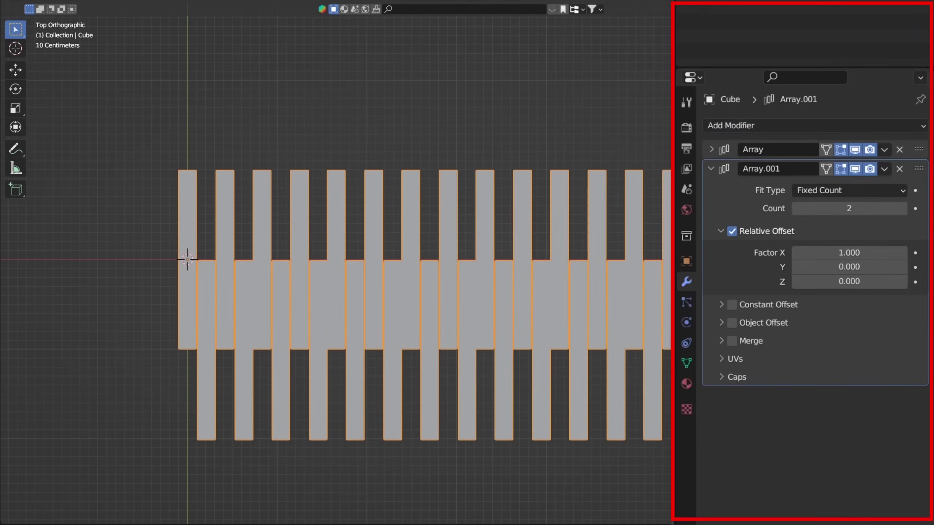
pyautogui.write('0')
pyautogui.press('Return')
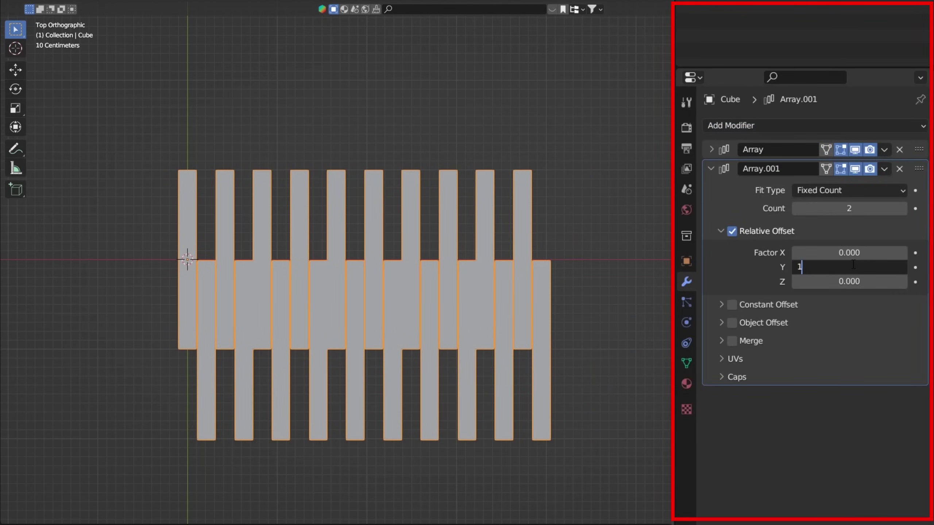
pyautogui.press('Return')
pyautogui.scroll(-2, 364, 258)
pyautogui.moveTo(849, 267); pyautogui.dragTo(827, 267)
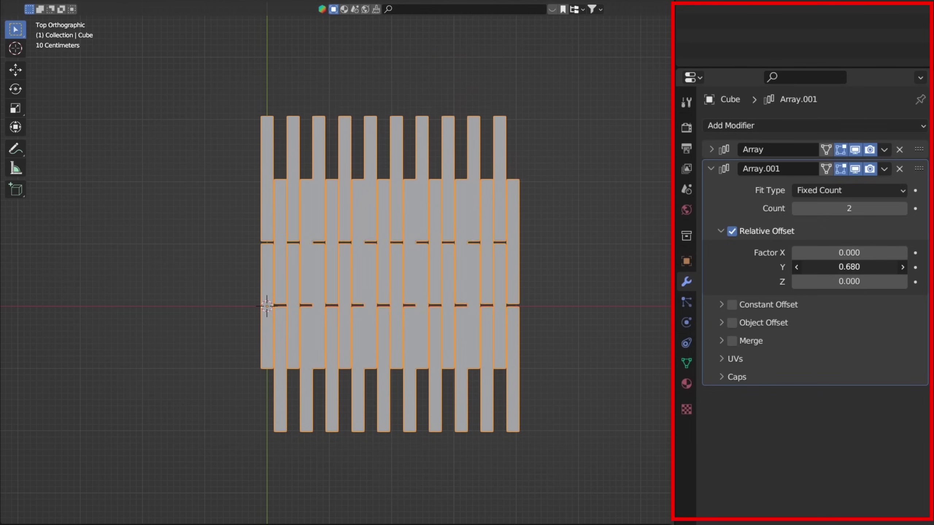
pyautogui.click(903, 209)
pyautogui.click(902, 208)
pyautogui.click(902, 208)
pyautogui.hotkey('ctrl', 'space')
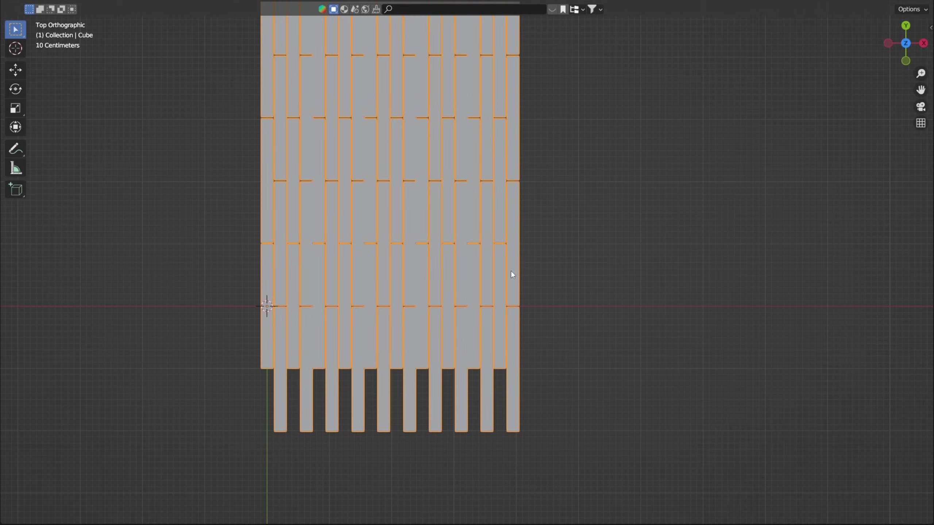
pyautogui.moveTo(511, 271)
pyautogui.mouseDown(button='middle')
pyautogui.moveTo(590, 219)
pyautogui.moveTo(555, 189)
pyautogui.moveTo(538, 244)
pyautogui.moveTo(551, 235)
pyautogui.mouseUp(button='middle')
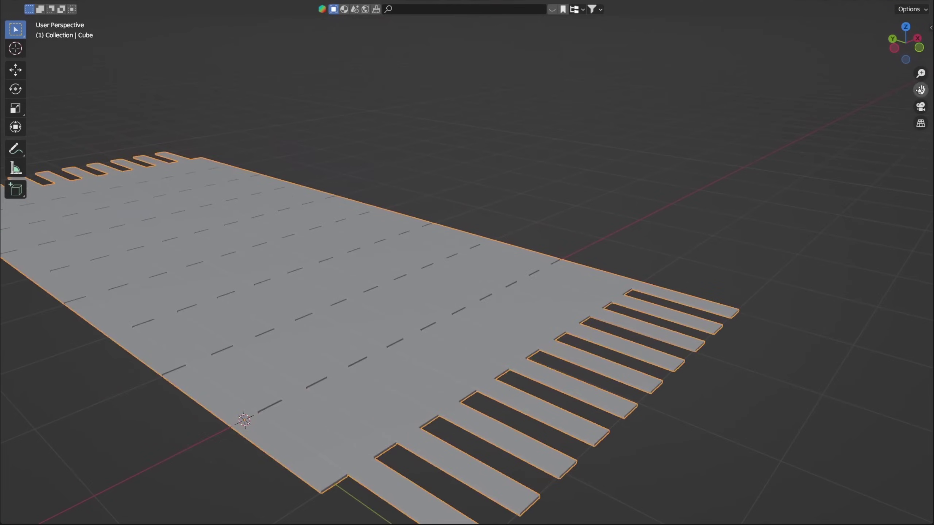
pyautogui.hotkey('ctrl', 'space')
# Add a Bevel modifier to the planks with a 0.004 m amount.
pyautogui.click(733, 126)
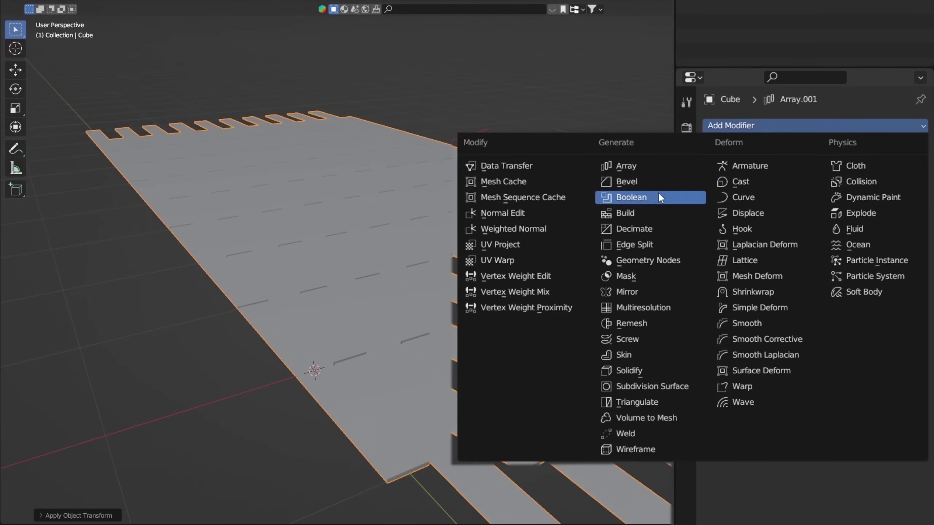
pyautogui.click(636, 181)
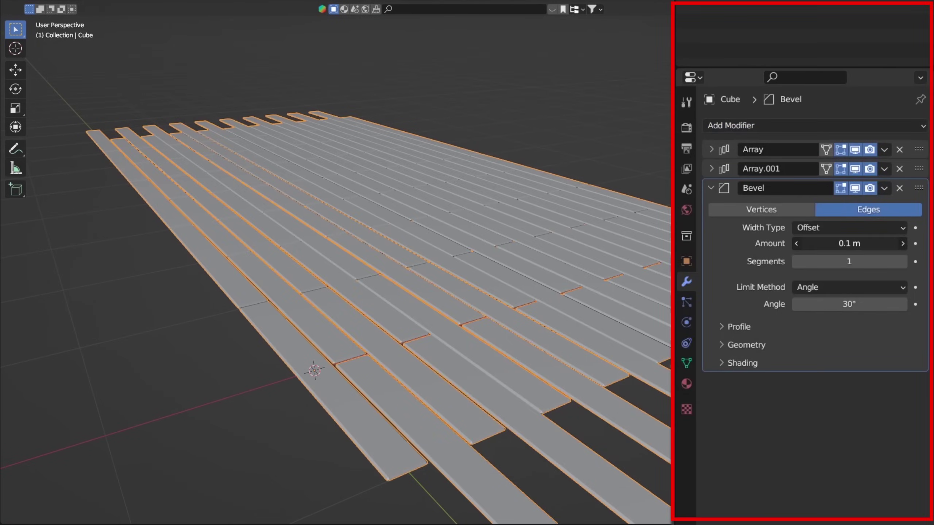
pyautogui.moveTo(849, 243); pyautogui.dragTo(830, 244)
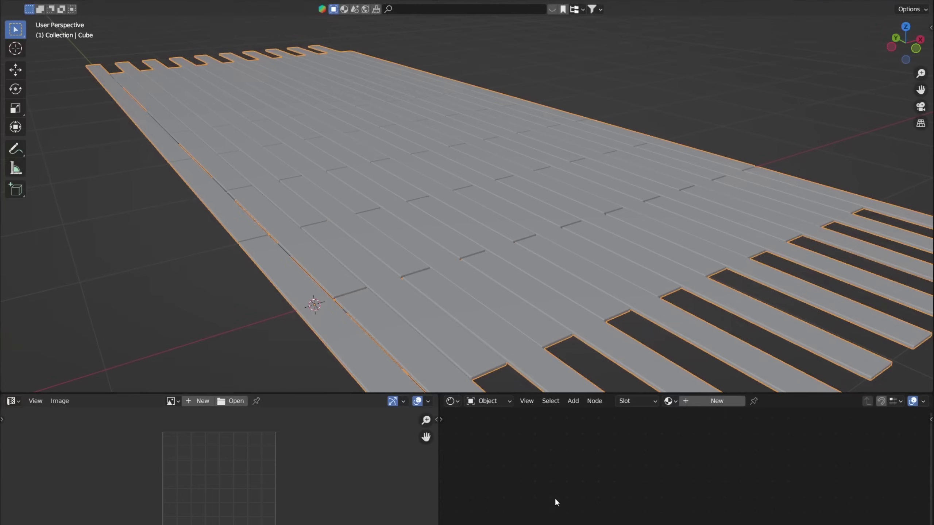
# Create a material named 'Planks', link the wood image colour to Base Color, and preview it.
pyautogui.click(704, 401)
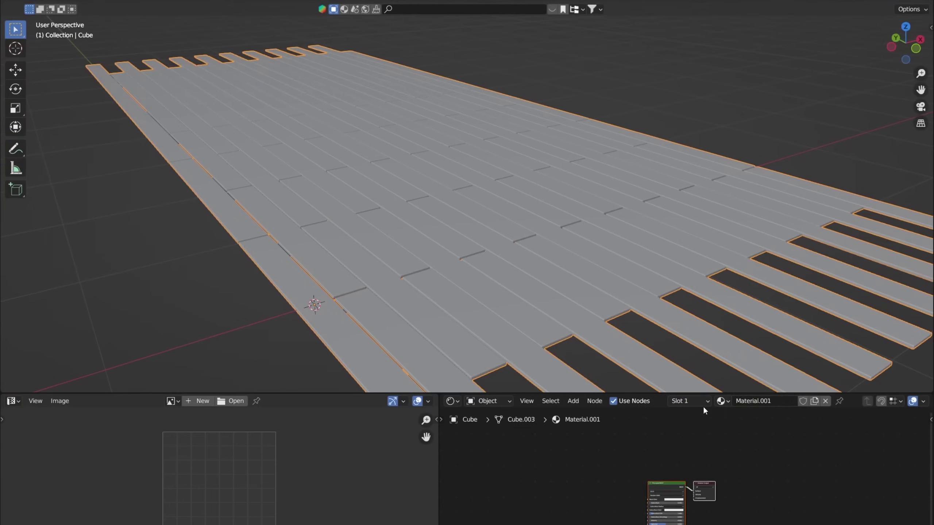
pyautogui.click(760, 401)
pyautogui.write('Planks')
pyautogui.press('Return')
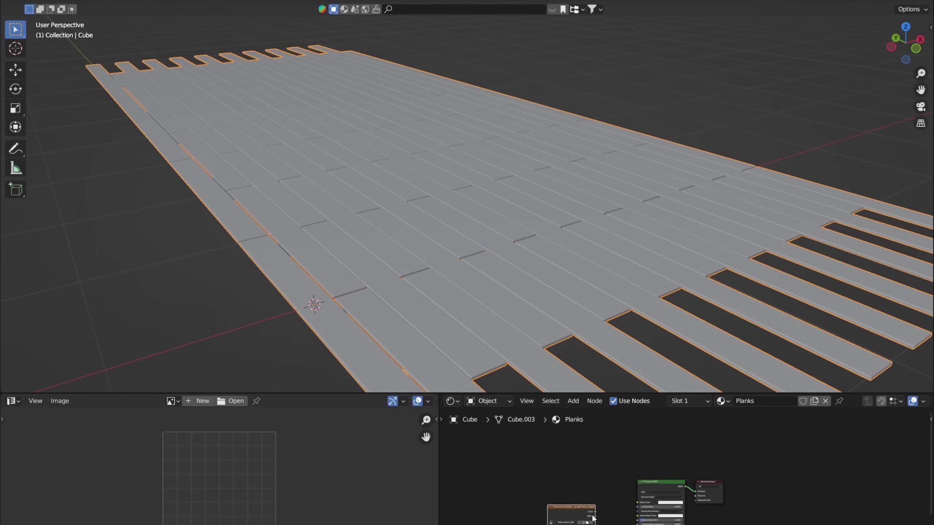
pyautogui.scroll(2, 650, 484)
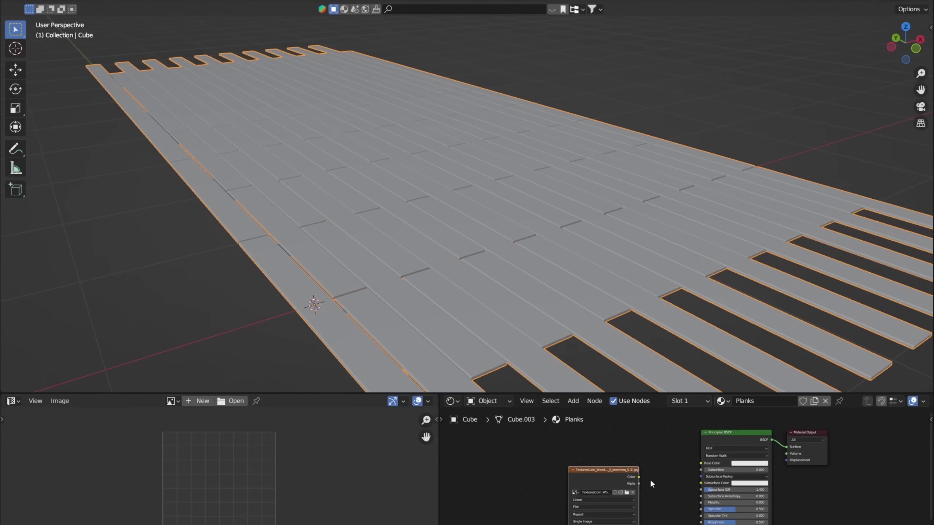
pyautogui.moveTo(697, 463); pyautogui.dragTo(701, 463)
pyautogui.press('z')
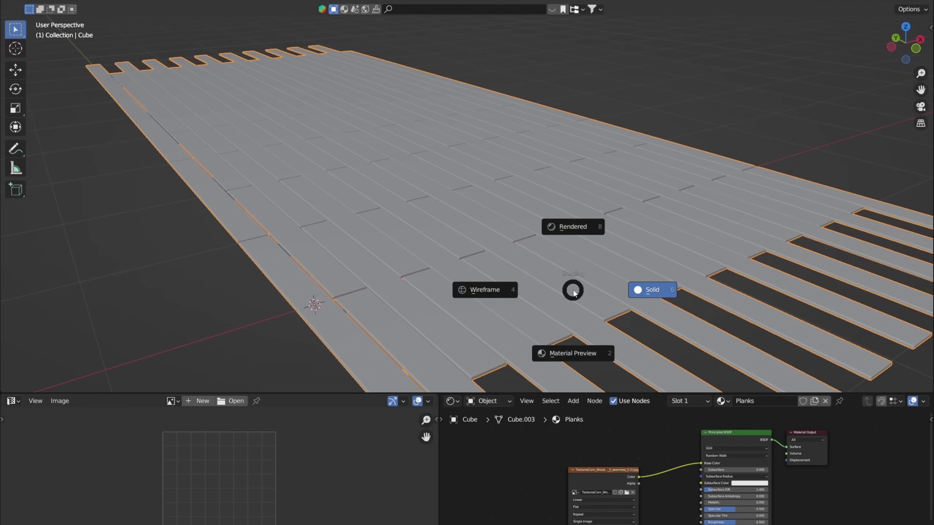
pyautogui.click(571, 353)
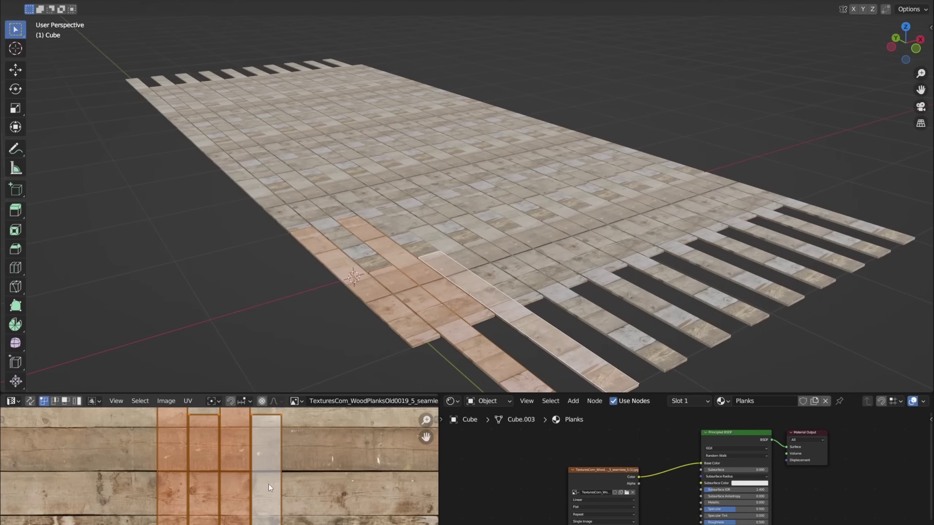
# Rotate a plank's UVs 90 degrees and rescale them along Y to vary the wood texture.
pyautogui.write('r90')
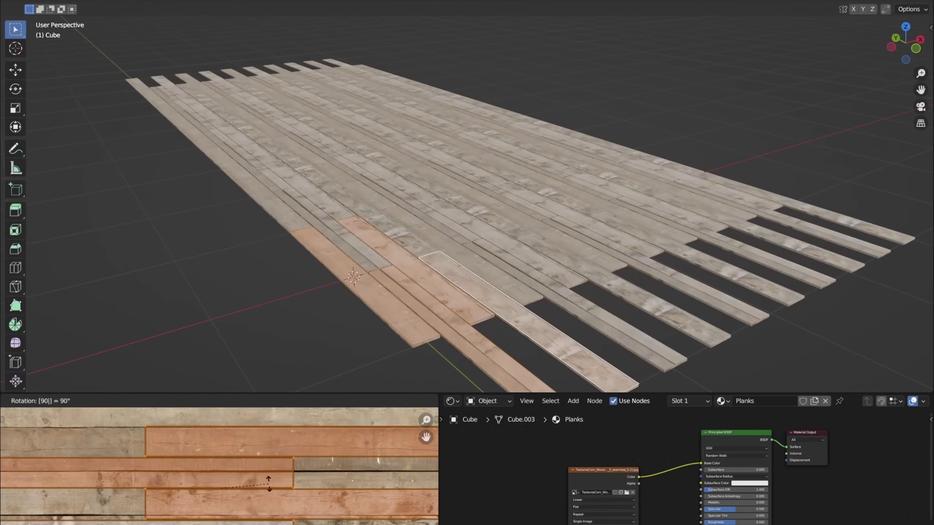
pyautogui.scroll(-2, 294, 462)
pyautogui.press('s')
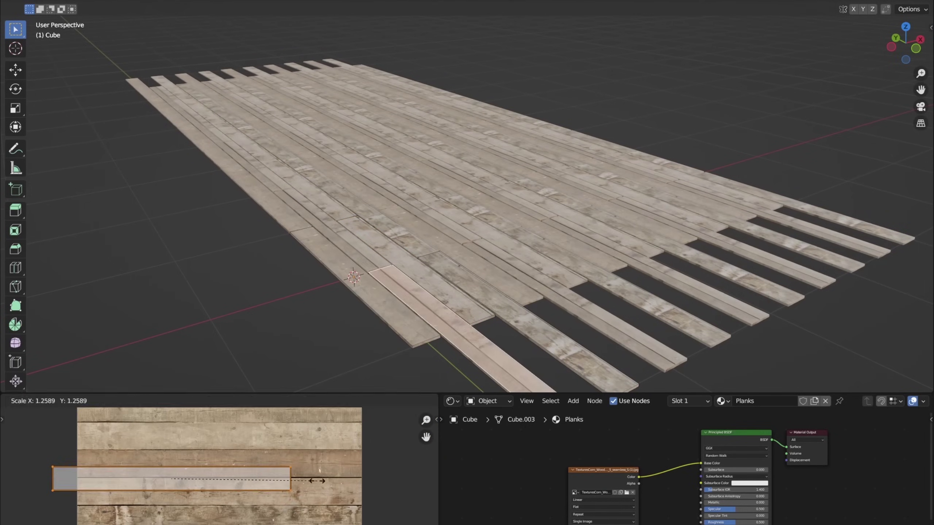
pyautogui.press('y')
pyautogui.click(283, 498)
pyautogui.press('s')
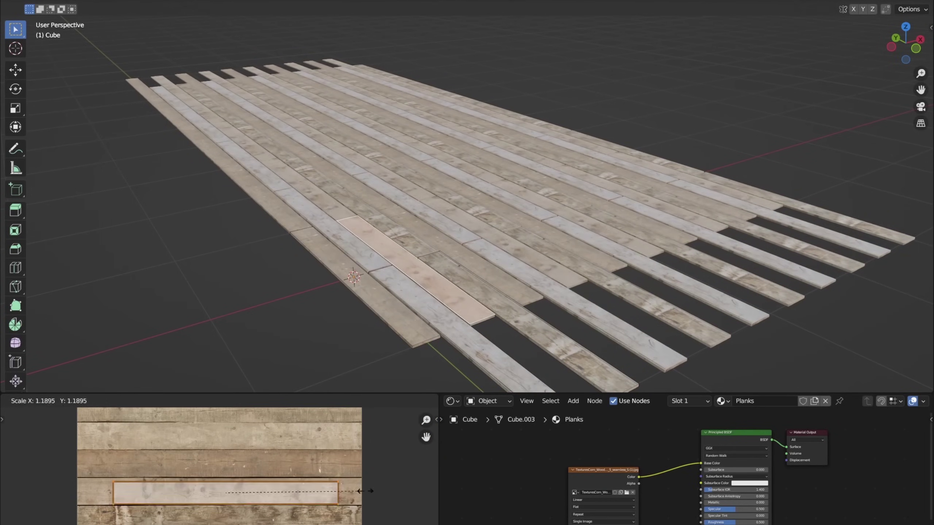
pyautogui.click(223, 509)
pyautogui.scroll(-1, 222, 510)
pyautogui.press('Tab')
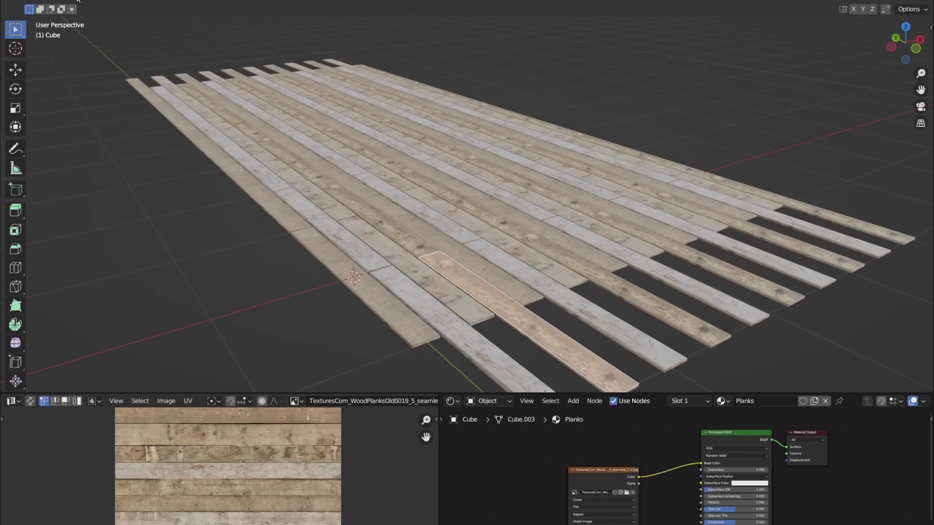
# Feed the wood image through a Color Ramp into the material's Roughness.
pyautogui.press('Tab')
pyautogui.moveTo(505, 269); pyautogui.dragTo(499, 279, button='middle')
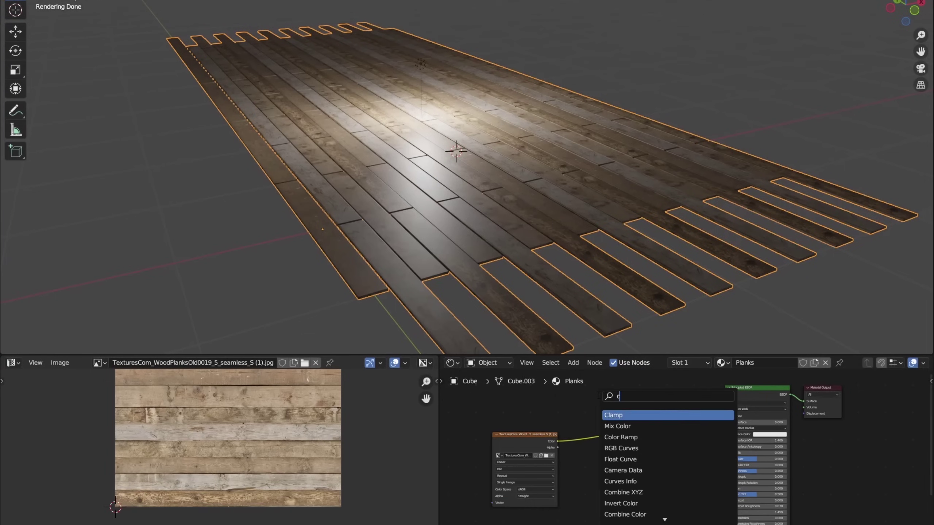
pyautogui.click(619, 426)
pyautogui.click(625, 452)
pyautogui.moveTo(553, 442); pyautogui.dragTo(595, 503)
pyautogui.moveTo(660, 459); pyautogui.dragTo(724, 471)
pyautogui.moveTo(680, 471); pyautogui.dragTo(675, 429, button='middle')
# Add a Bump node into Normal with Distance 0.1 and Strength 0.26, then move the light.
pyautogui.hotkey('shift', 'a')
pyautogui.write('bump')
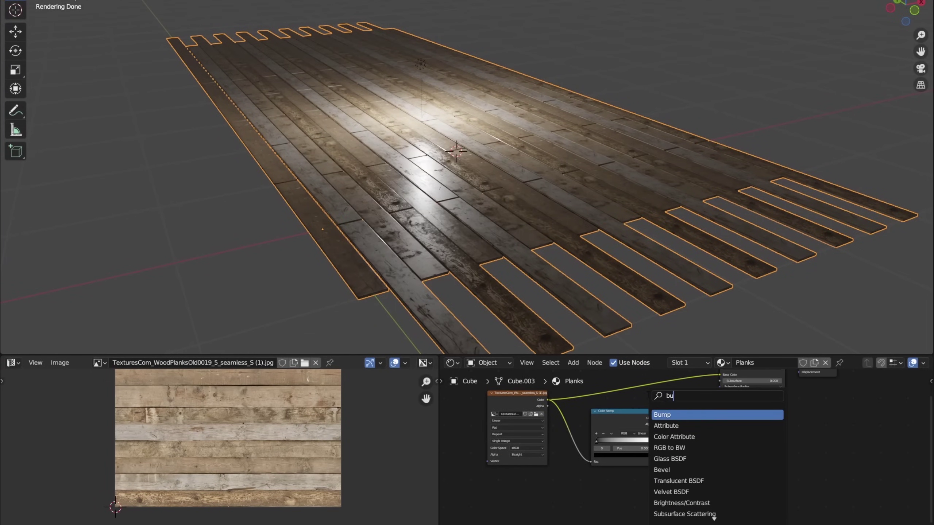
pyautogui.press('Return')
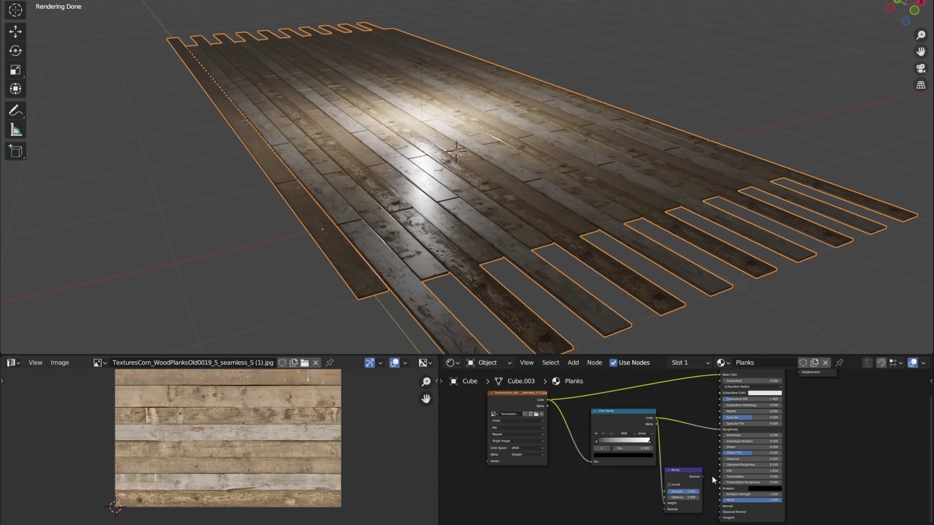
pyautogui.moveTo(719, 511); pyautogui.dragTo(720, 506)
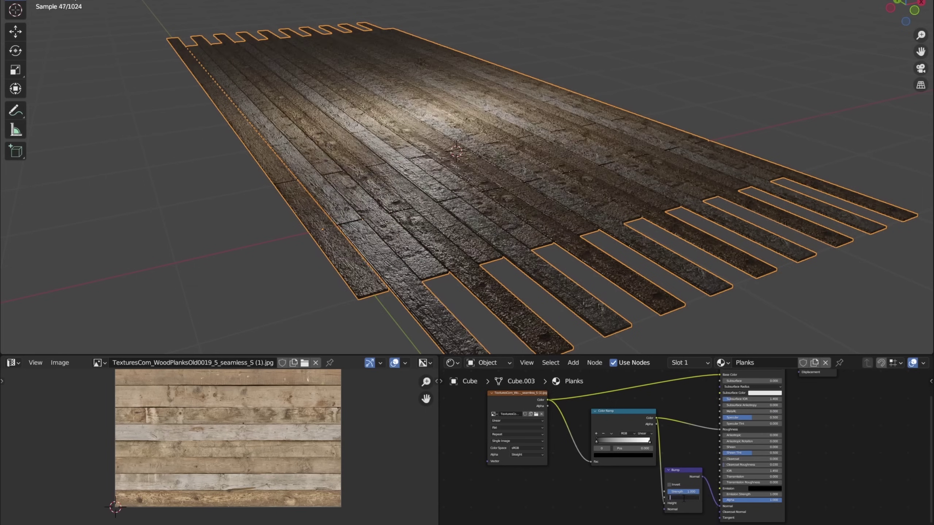
pyautogui.write('0.1')
pyautogui.press('Return')
pyautogui.doubleClick(683, 491)
pyautogui.write('0.26')
pyautogui.press('Return')
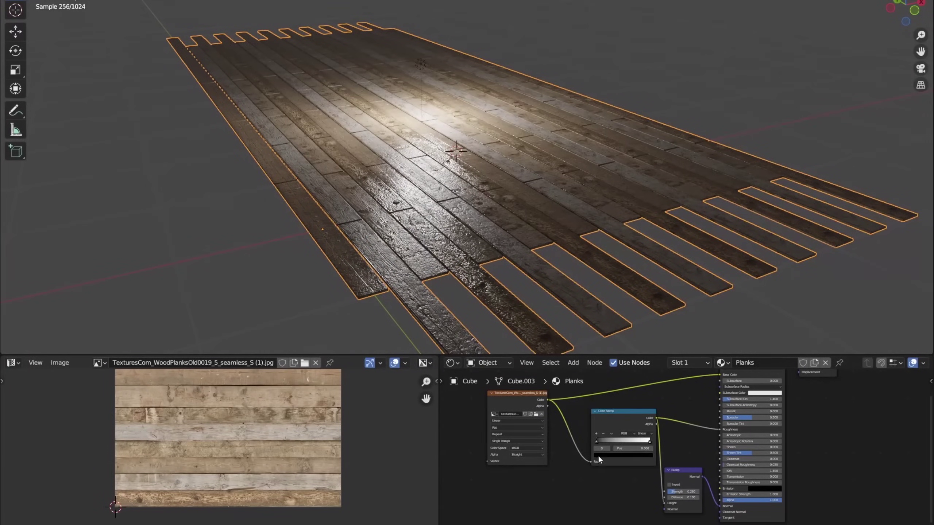
pyautogui.click(421, 65)
pyautogui.press('g')
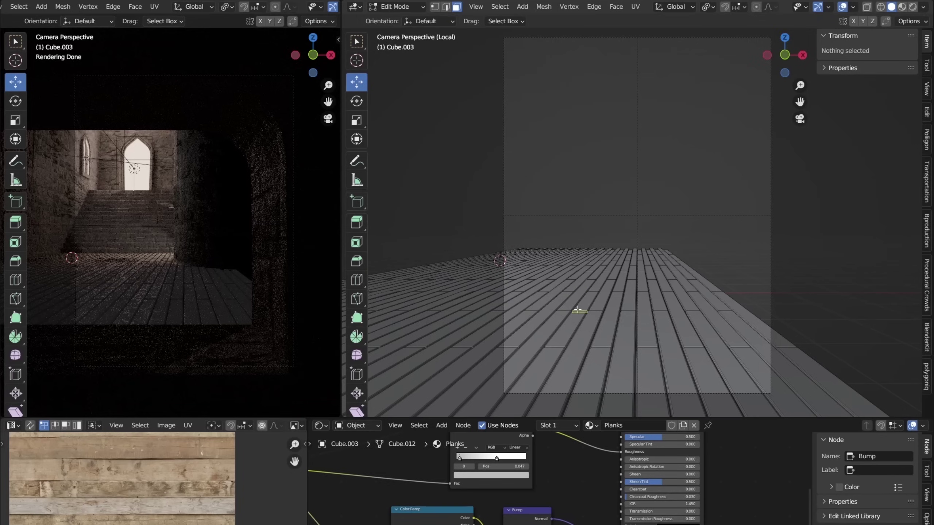
# Cut the plank with 16 loop cuts and turn on proportional editing.
pyautogui.click(577, 310)
pyautogui.press('KP_0')
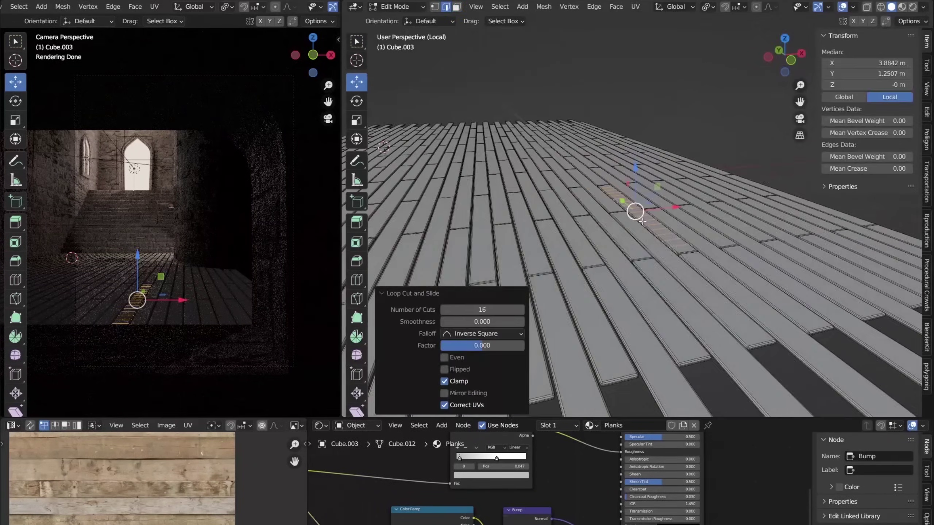
pyautogui.click(720, 14)
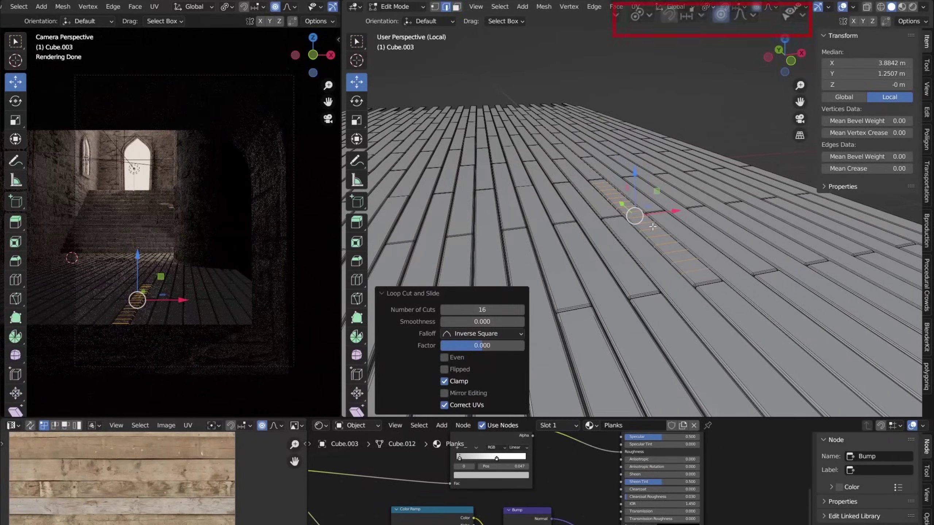
pyautogui.press('g')
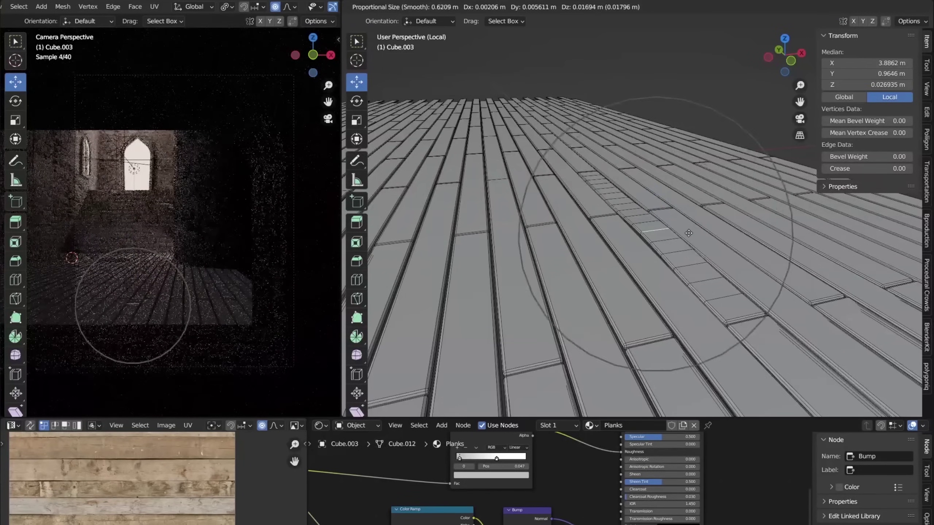
pyautogui.rightClick(669, 234)
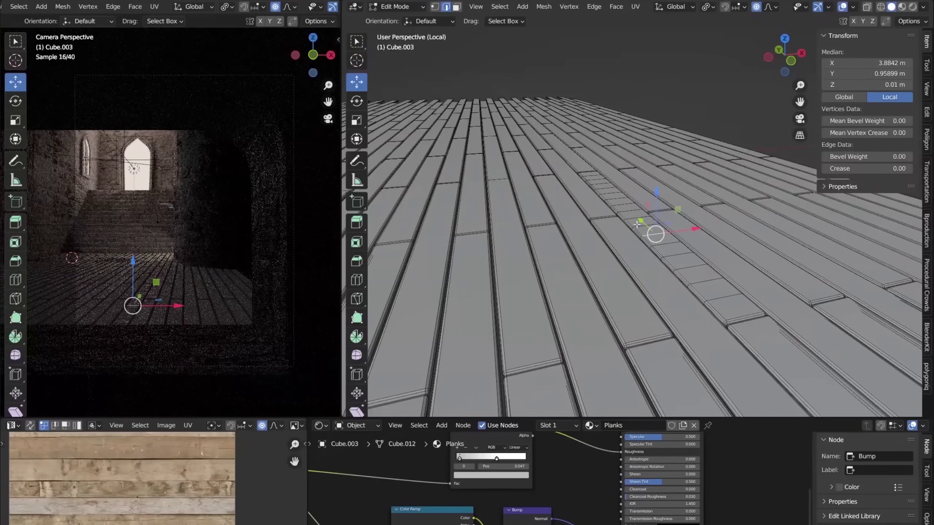
# Lift several plank edges with Smooth falloff, cutting another plank into 28 segments.
pyautogui.click(768, 9)
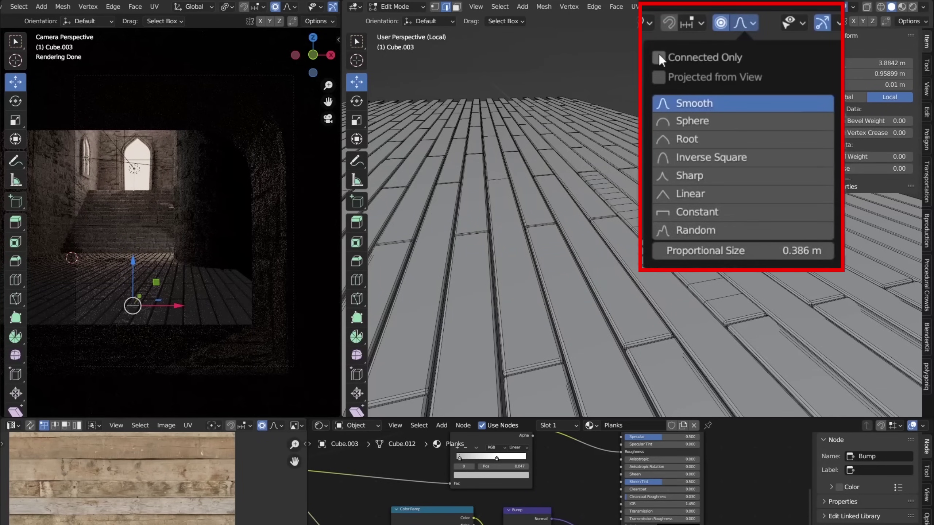
pyautogui.click(673, 307)
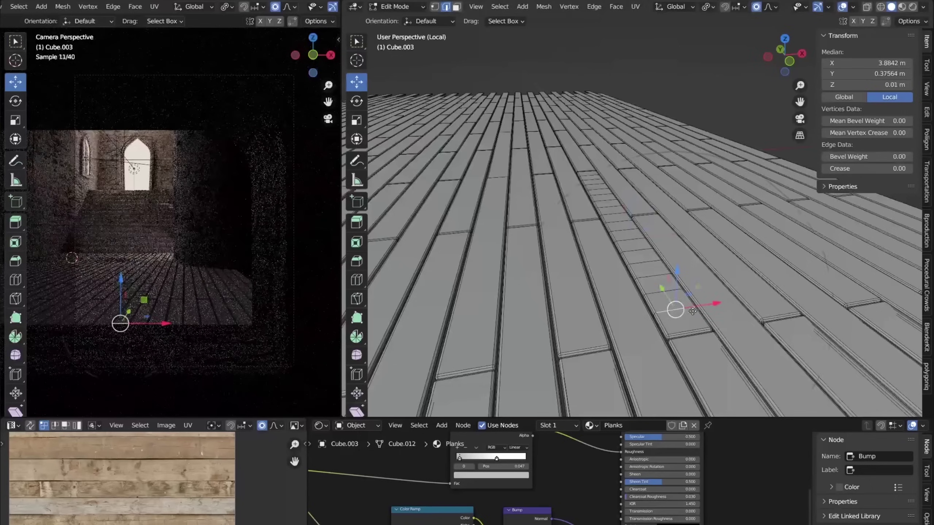
pyautogui.press('g')
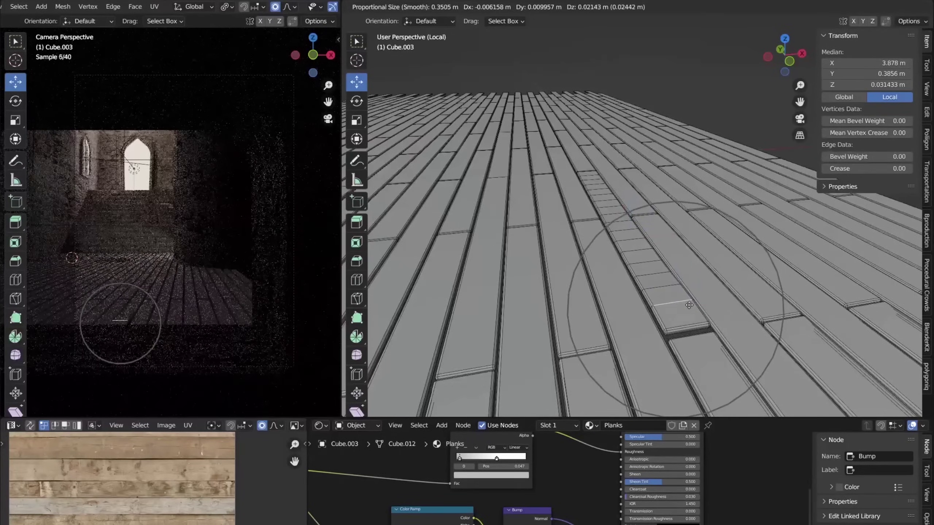
pyautogui.click(689, 310)
pyautogui.scroll(-3, 624, 227)
pyautogui.click(601, 207)
pyautogui.press('g')
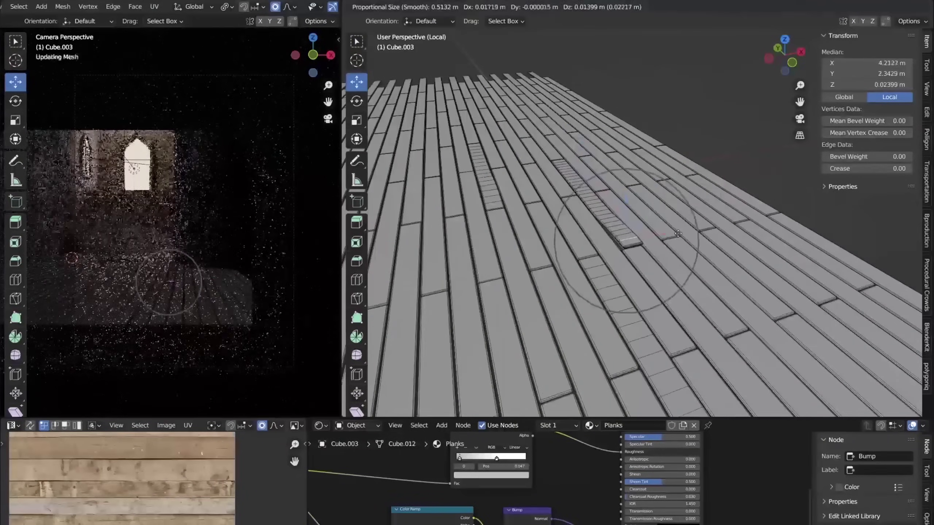
pyautogui.click(603, 220)
pyautogui.hotkey('shift', 'r')
pyautogui.press('g')
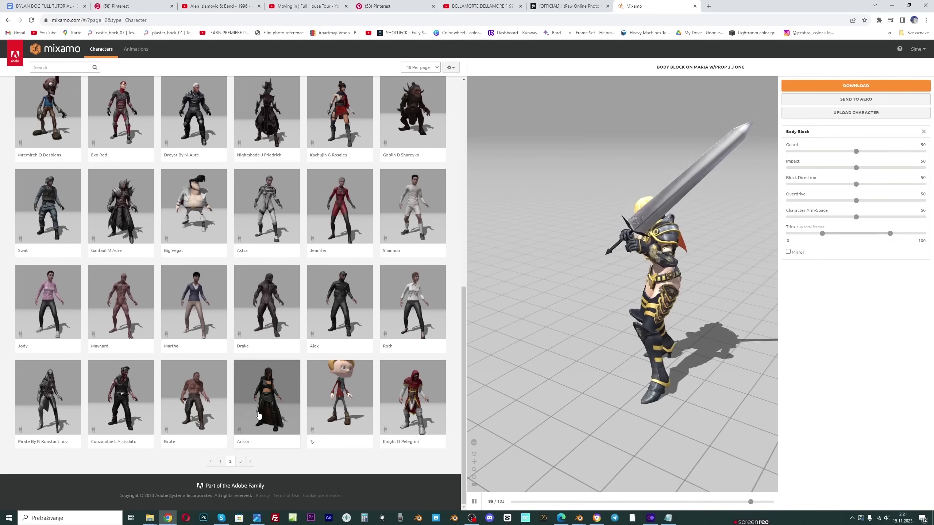
# Switch to the Arissa character, apply Standing Idle, and view her from the side.
pyautogui.click(277, 419)
pyautogui.click(603, 152)
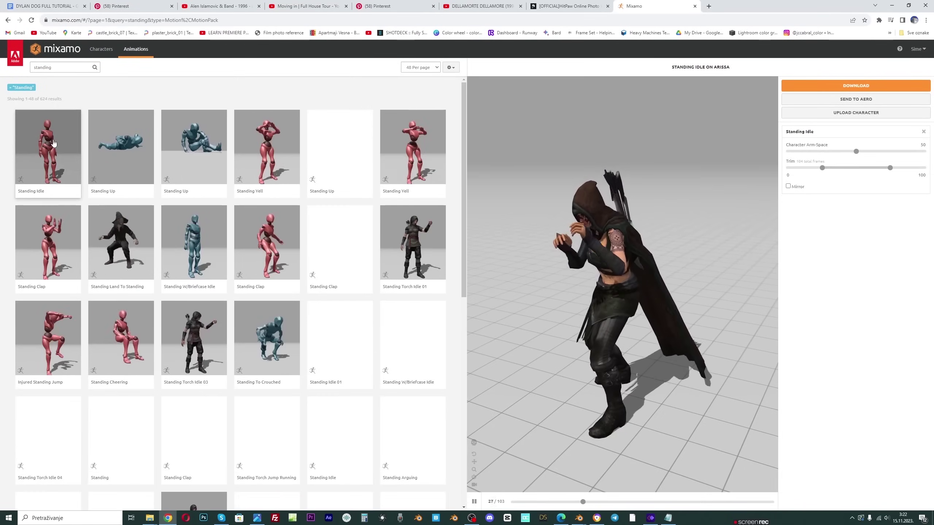
pyautogui.click(47, 151)
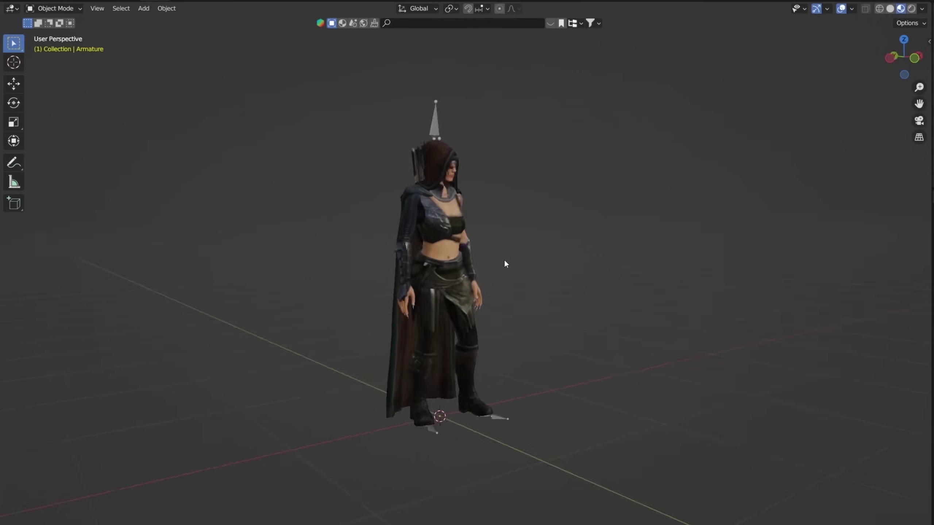
pyautogui.moveTo(506, 263); pyautogui.dragTo(265, 198, button='middle')
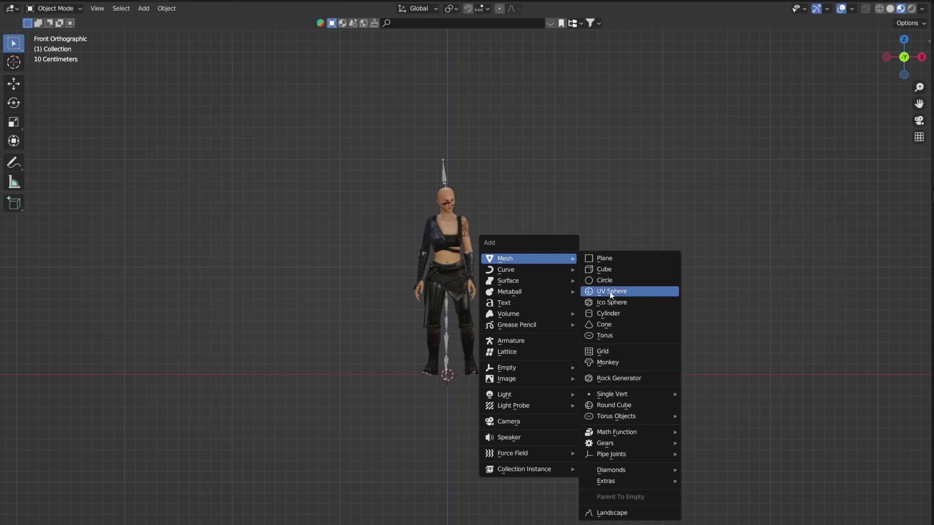
# Add a cylinder, shrink it, and place it along X beside the figure.
pyautogui.click(608, 313)
pyautogui.hotkey('shift', 'space')
pyautogui.press('g')
pyautogui.moveTo(479, 378); pyautogui.dragTo(633, 378)
pyautogui.press('s')
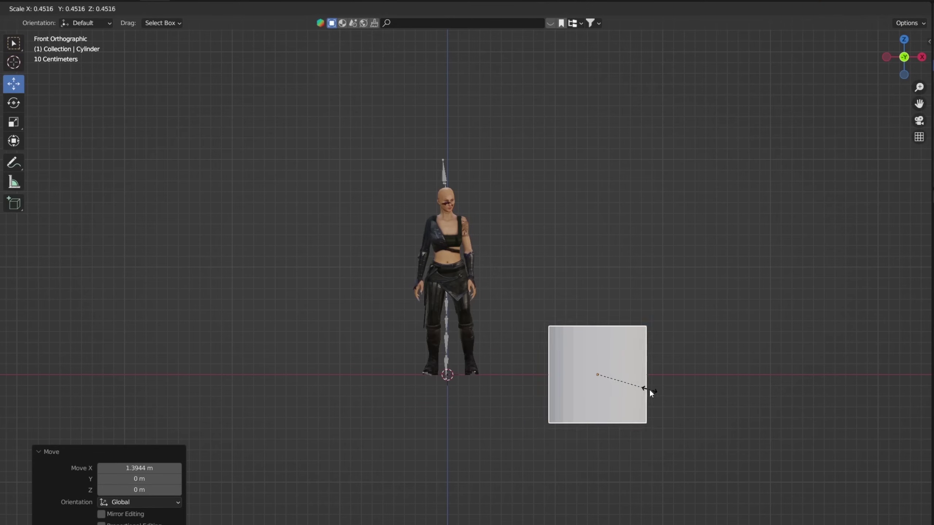
pyautogui.click(646, 390)
pyautogui.moveTo(655, 333); pyautogui.dragTo(603, 334)
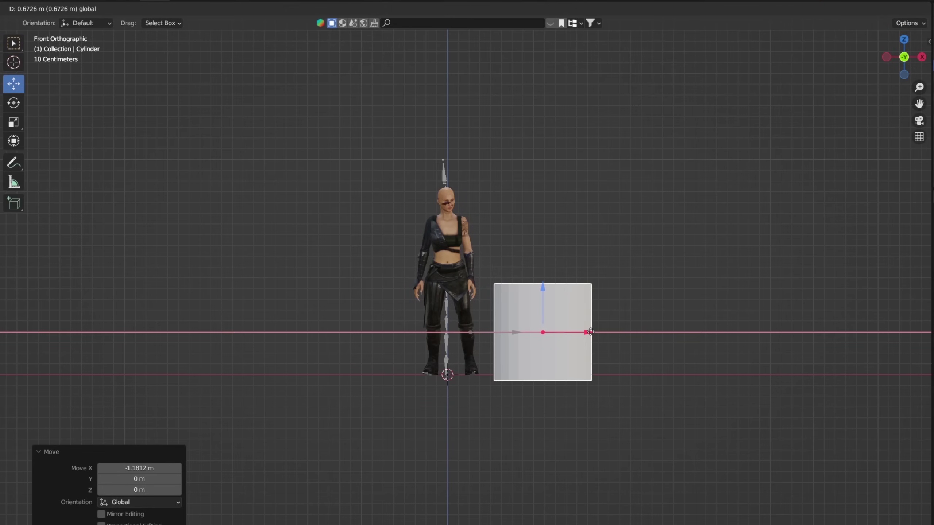
# Taper the cylinder's top and widen an upper loop cut to round it into a dome.
pyautogui.press('Tab')
pyautogui.press('s')
pyautogui.click(566, 302)
pyautogui.scroll(1, 511, 257)
pyautogui.hotkey('ctrl', 'r')
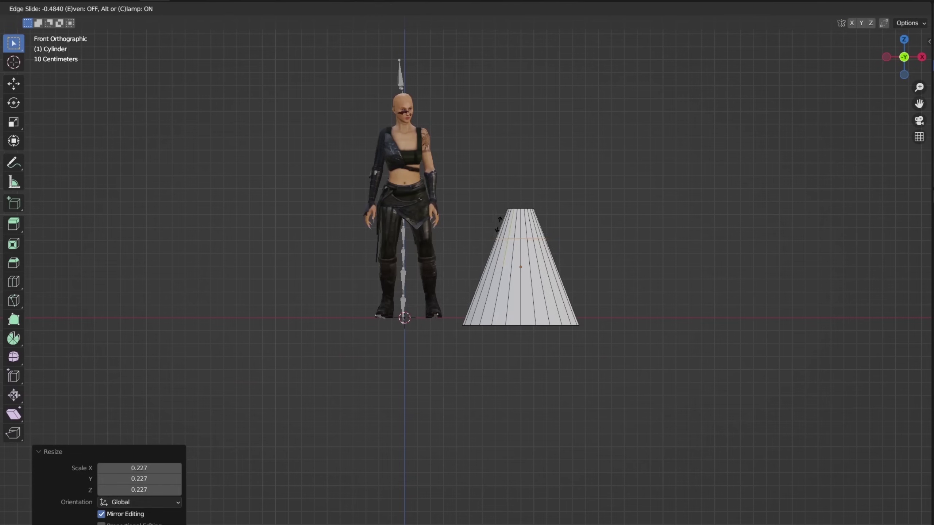
pyautogui.moveTo(499, 231); pyautogui.dragTo(626, 242)
pyautogui.click(635, 248)
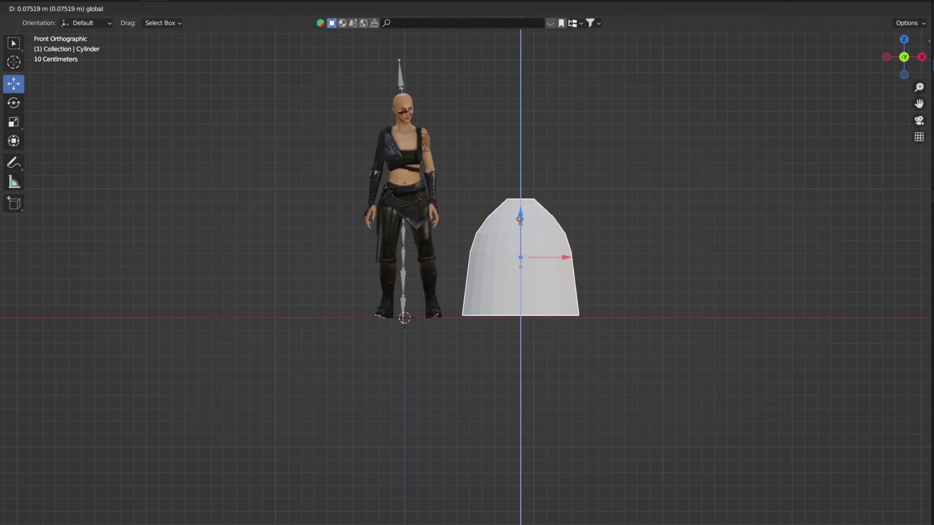
pyautogui.moveTo(568, 259); pyautogui.dragTo(613, 257)
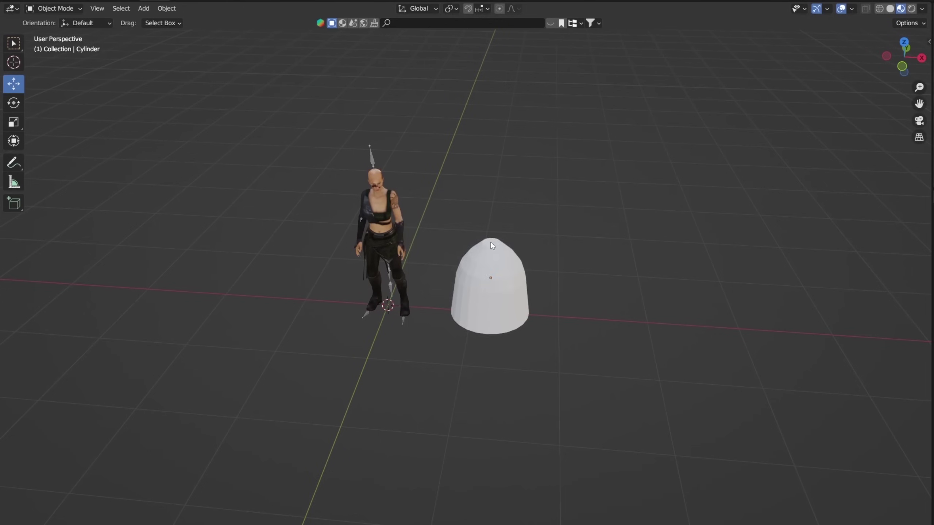
# Add a plane, lift it above the dome, and subdivide it.
pyautogui.hotkey('shift', 'a')
pyautogui.click(519, 212)
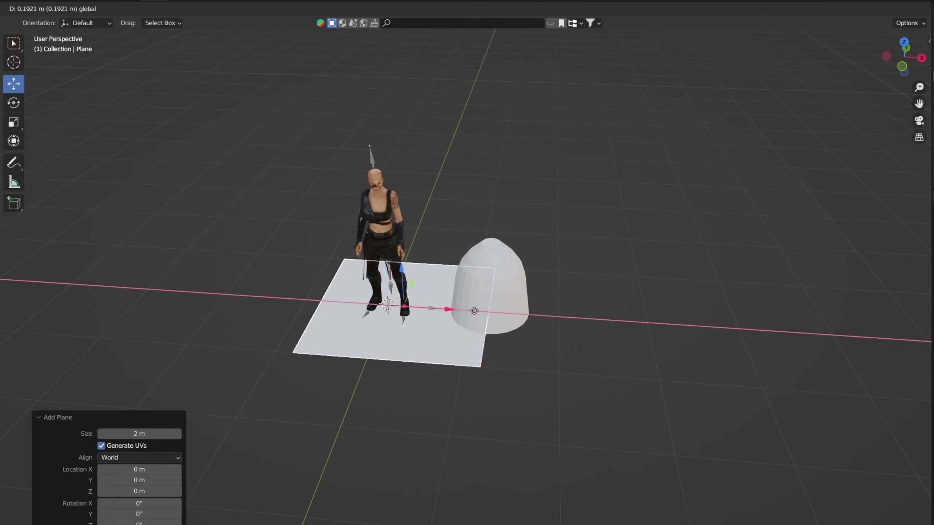
pyautogui.press('g')
pyautogui.press('x')
pyautogui.click(486, 279)
pyautogui.press('g')
pyautogui.press('z')
pyautogui.rightClick(506, 155)
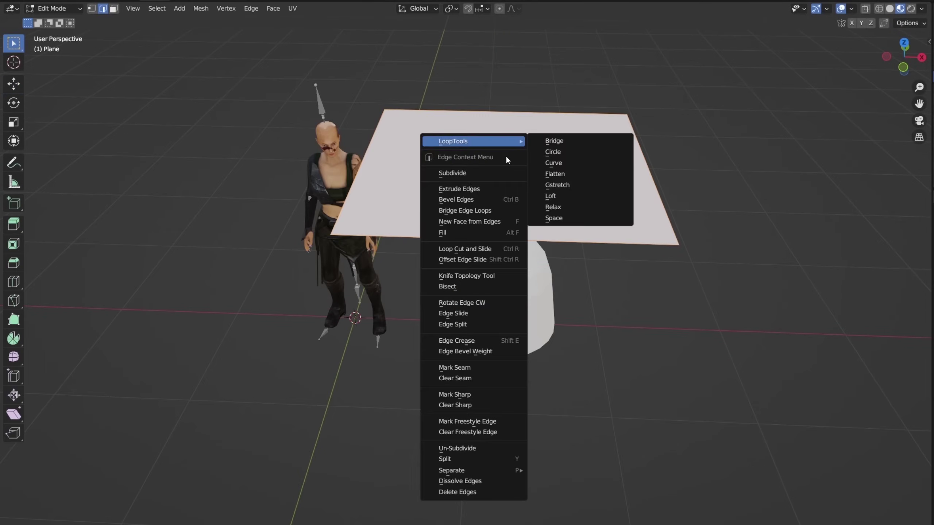
pyautogui.click(504, 158)
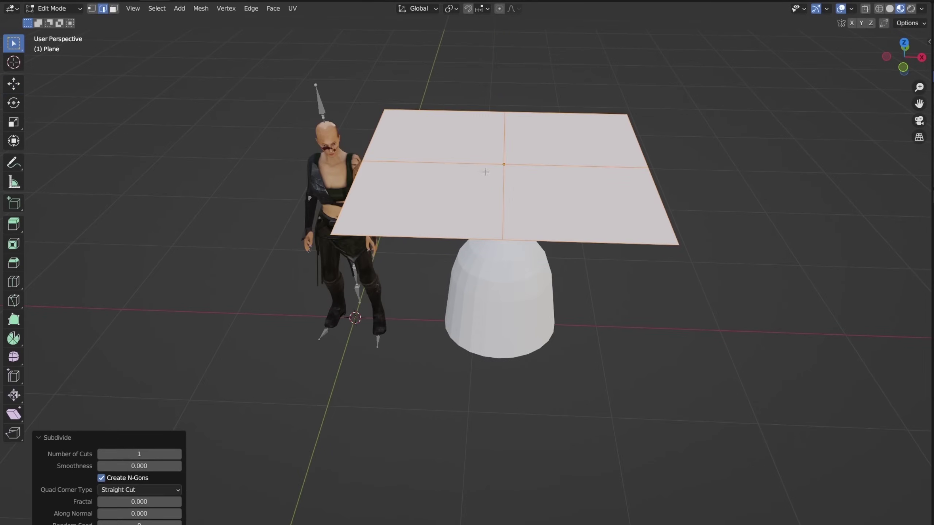
pyautogui.rightClick(491, 162)
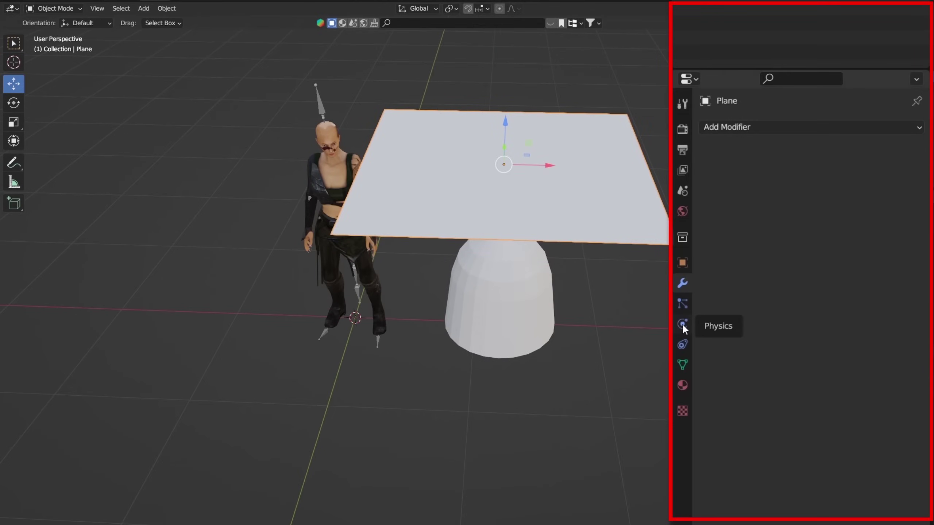
# Give the plane Cloth physics and the dome Collision, then test-play and rewind.
pyautogui.click(682, 323)
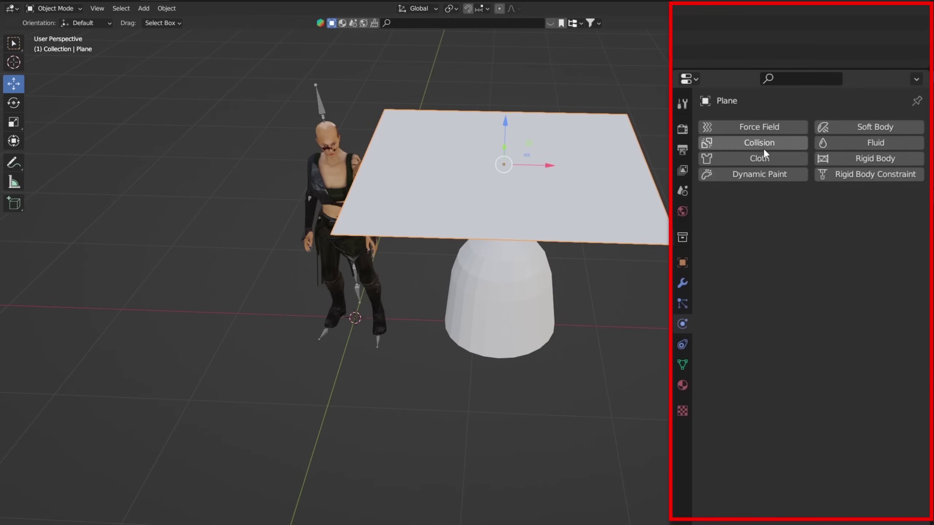
pyautogui.click(763, 157)
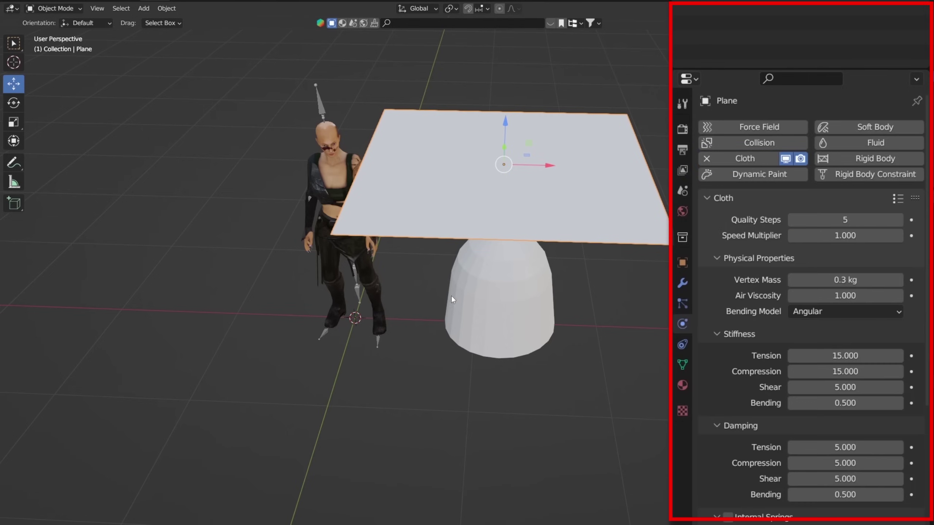
pyautogui.click(450, 296)
pyautogui.click(757, 144)
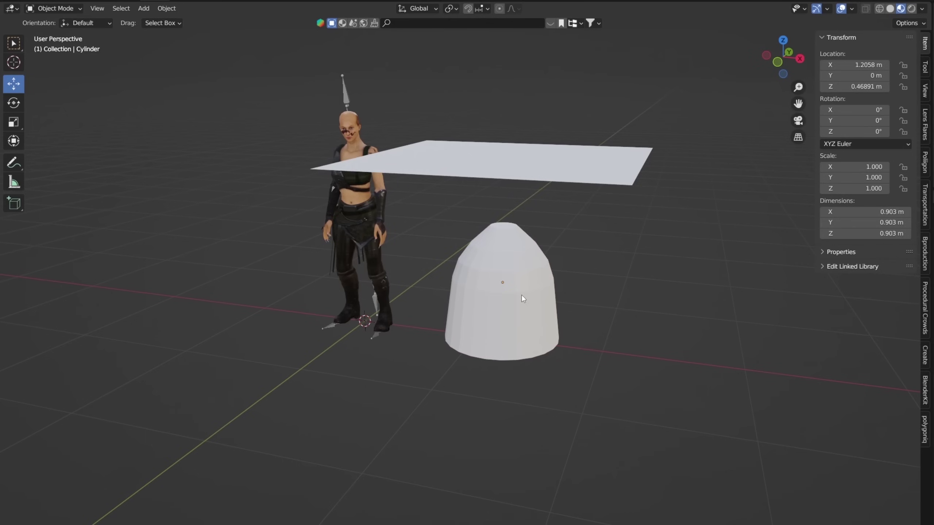
pyautogui.press('space')
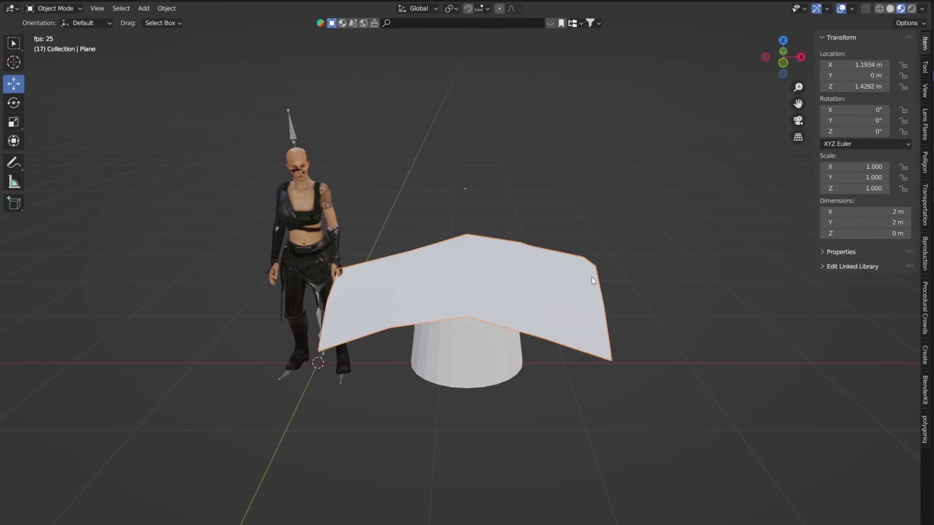
pyautogui.press('space')
pyautogui.hotkey('shift', 'Left')
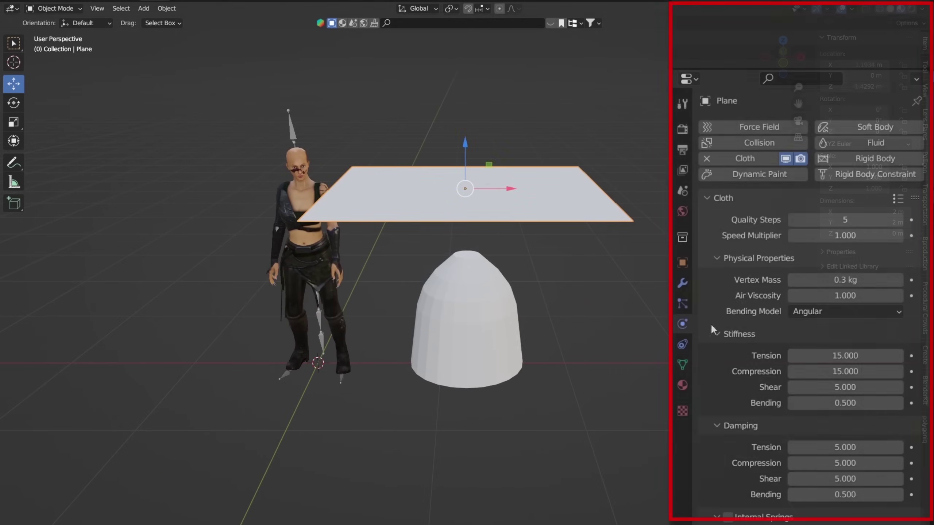
# Add a Subdivision Surface modifier above the Cloth modifier and replay the simulation.
pyautogui.click(682, 283)
pyautogui.click(718, 129)
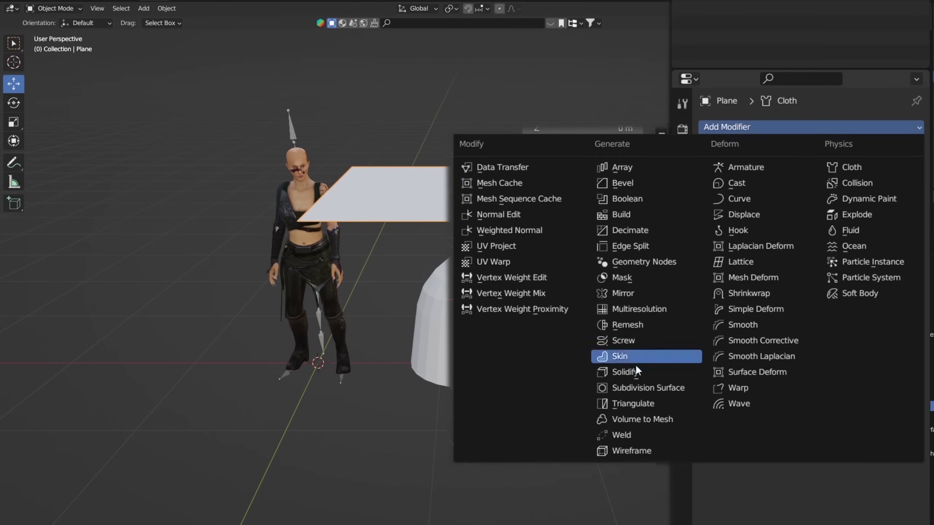
pyautogui.click(637, 388)
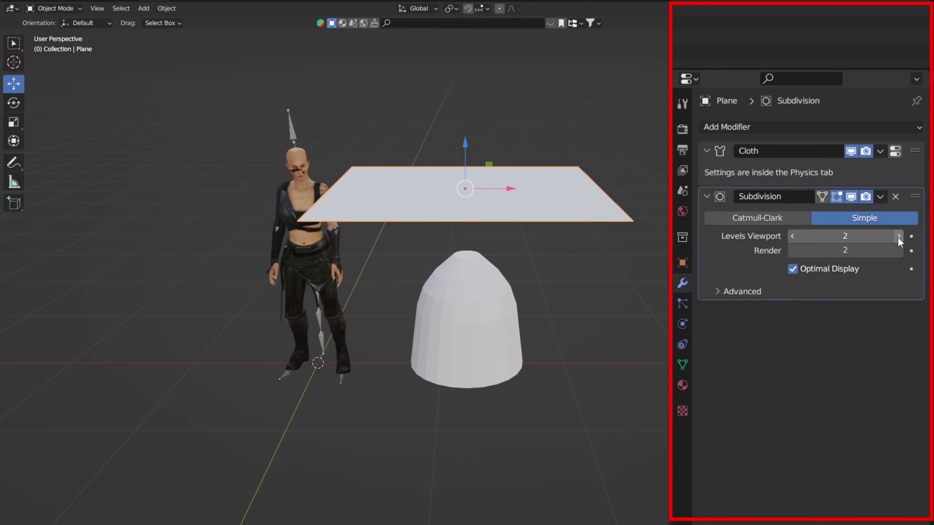
pyautogui.moveTo(915, 196); pyautogui.dragTo(915, 152)
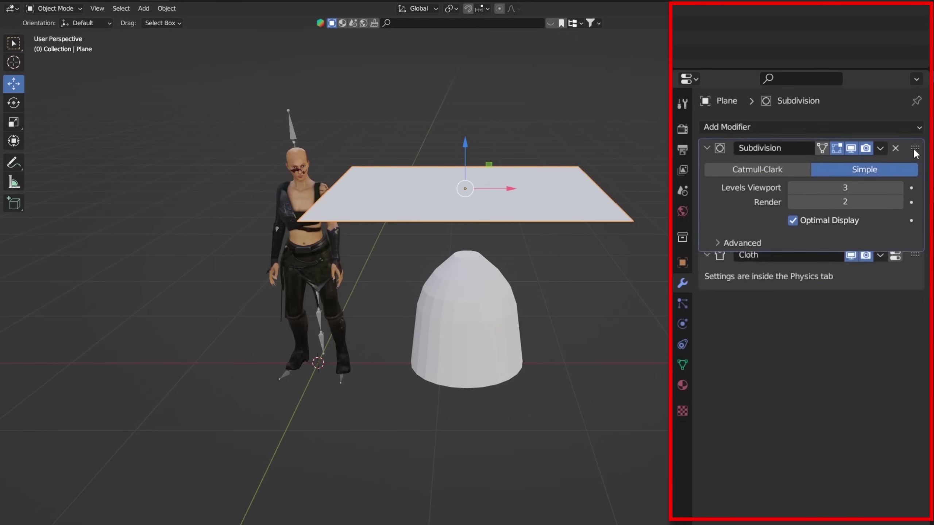
pyautogui.press('space')
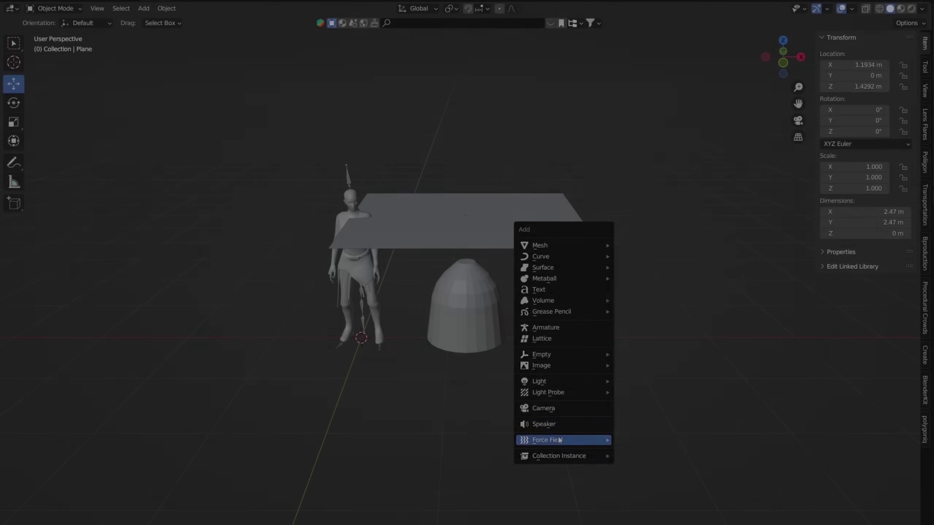
# Add a Wind force field beside the dome, rotated -90 on Y toward it, and play the simulation.
pyautogui.moveTo(563, 440)
pyautogui.click(656, 308)
pyautogui.press('g')
pyautogui.press('x')
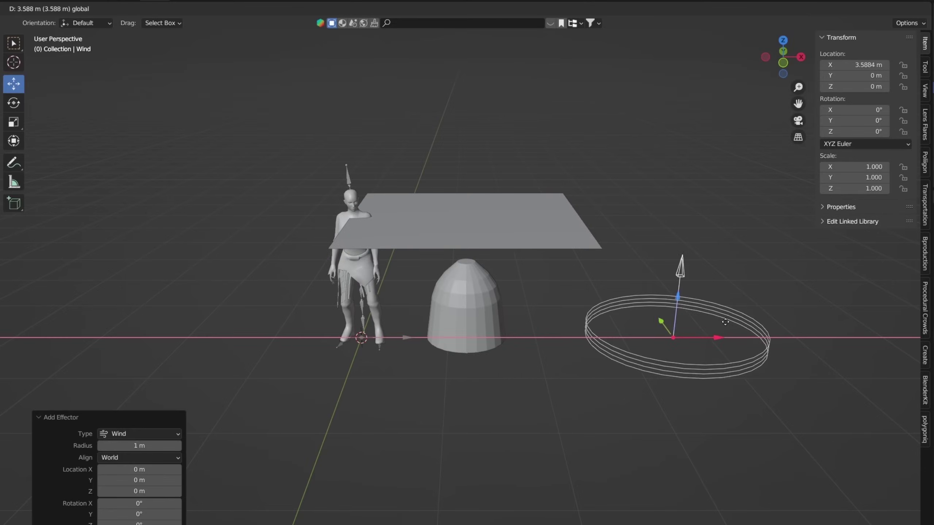
pyautogui.press('Return')
pyautogui.moveTo(798, 103); pyautogui.dragTo(625, 78)
pyautogui.write('ry-90')
pyautogui.press('Return')
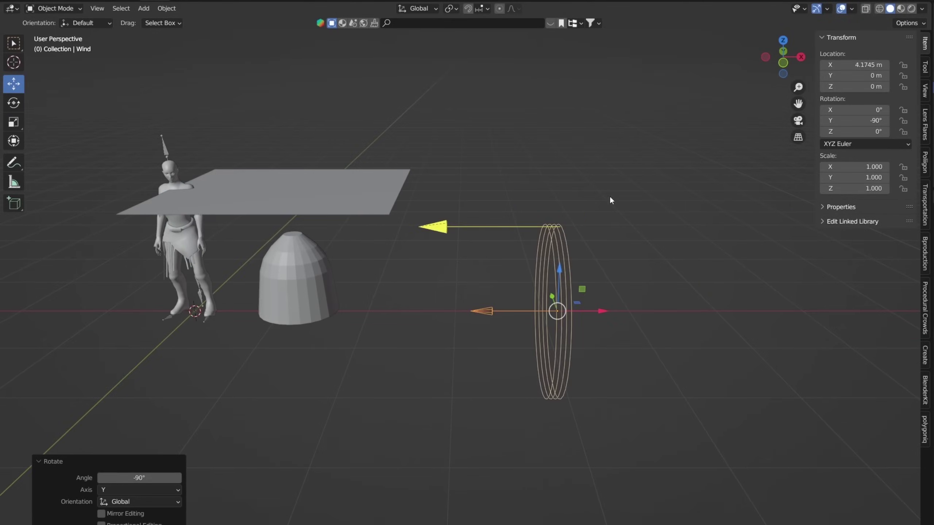
pyautogui.press('g')
pyautogui.press('x')
pyautogui.click(383, 250)
pyautogui.press('space')
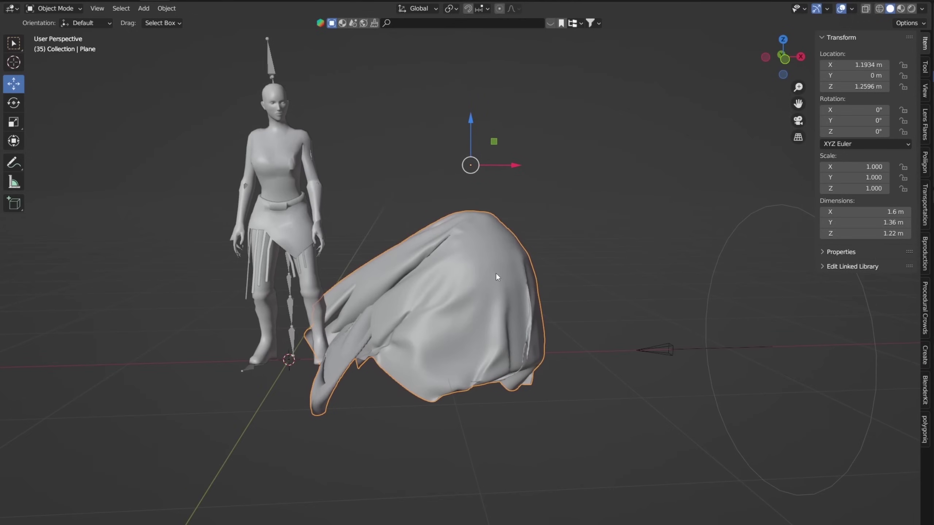
# In Sculpt Mode, sculpt extra folds into the draped cloth with the Cloth brush.
pyautogui.click(53, 8)
pyautogui.click(58, 42)
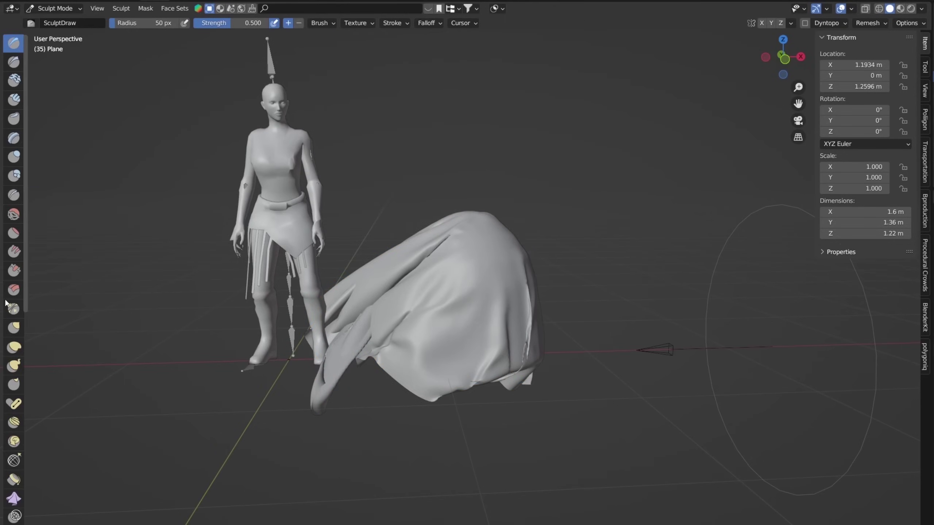
pyautogui.scroll(-1, 11, 331)
pyautogui.scroll(-1, 15, 442)
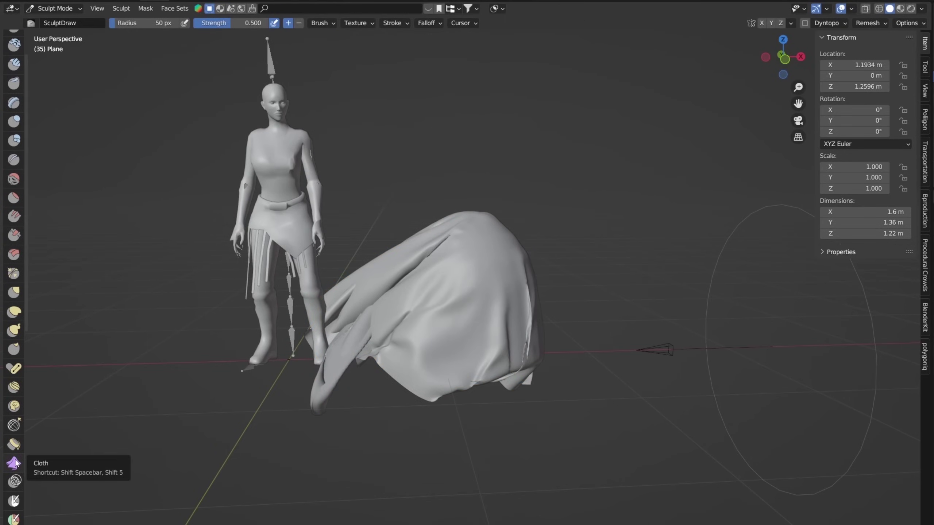
pyautogui.click(14, 463)
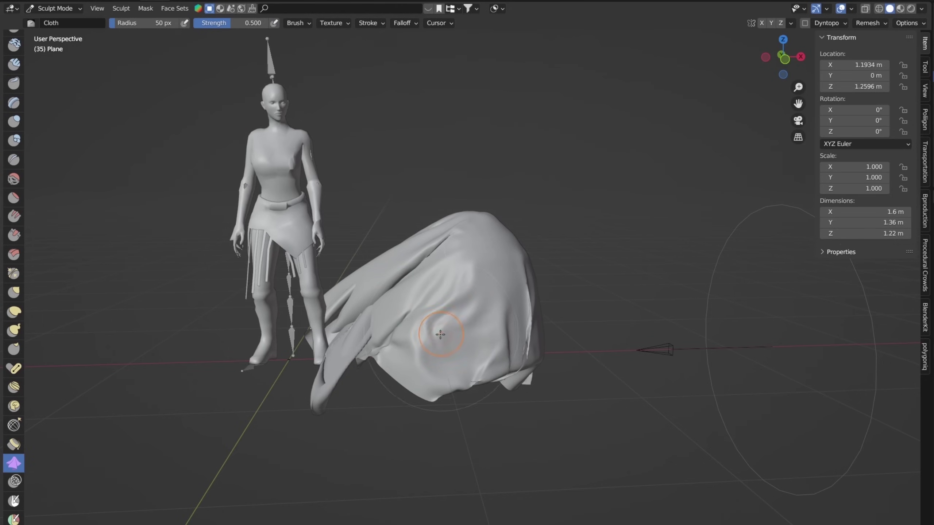
pyautogui.moveTo(502, 309); pyautogui.dragTo(526, 306, button='middle')
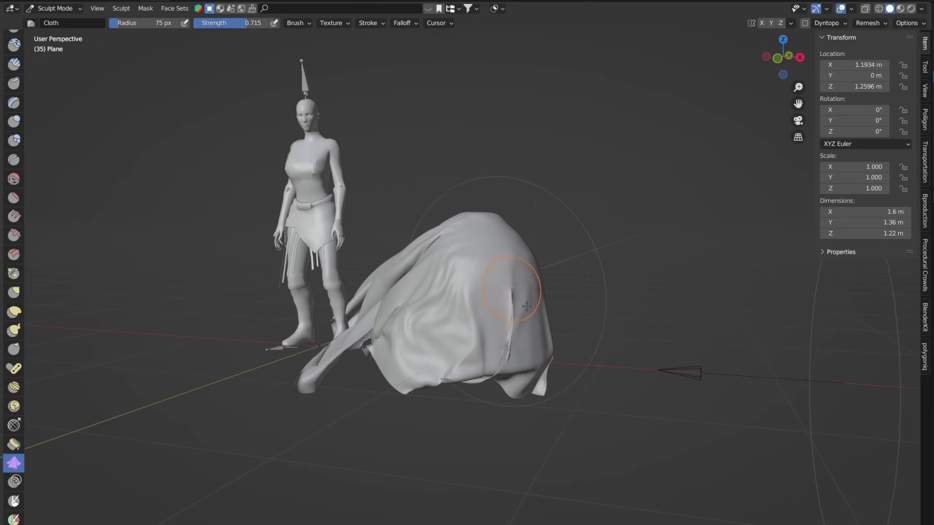
# Back in Object Mode, set the cloth's origin to geometry and move it onto the figure along X.
pyautogui.click(31, 8)
pyautogui.click(48, 21)
pyautogui.moveTo(489, 226); pyautogui.dragTo(520, 224, button='middle')
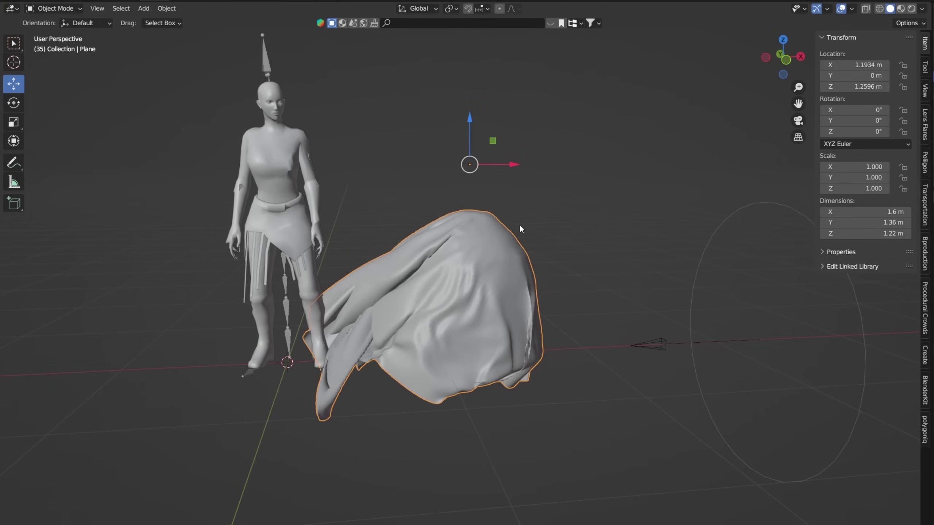
pyautogui.rightClick(519, 223)
pyautogui.click(544, 267)
pyautogui.moveTo(461, 307); pyautogui.dragTo(272, 313)
pyautogui.moveTo(273, 312); pyautogui.dragTo(301, 302, button='middle')
# Stretch the cloth to 1.130 along Z and nudge it into place around the waist.
pyautogui.press('s')
pyautogui.press('z')
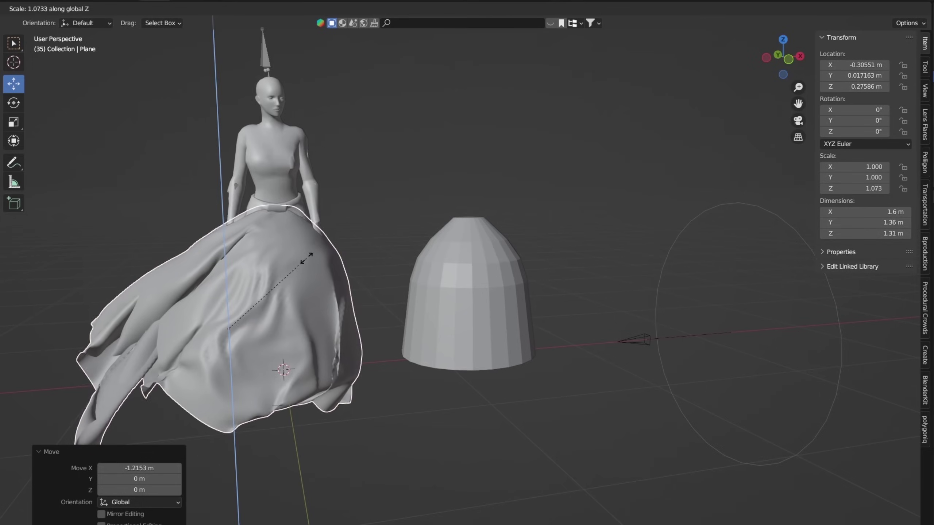
pyautogui.click(342, 279)
pyautogui.moveTo(341, 280); pyautogui.dragTo(422, 316, button='middle')
pyautogui.moveTo(445, 341); pyautogui.dragTo(448, 342)
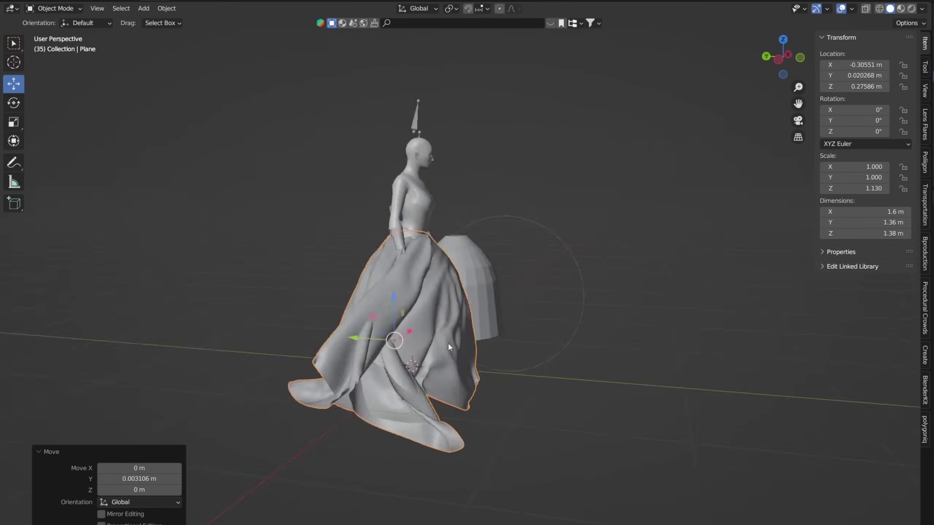
pyautogui.moveTo(448, 343); pyautogui.dragTo(313, 267, button='middle')
pyautogui.click(308, 267)
pyautogui.moveTo(308, 267); pyautogui.dragTo(306, 262)
pyautogui.hotkey('ctrl', 'z')
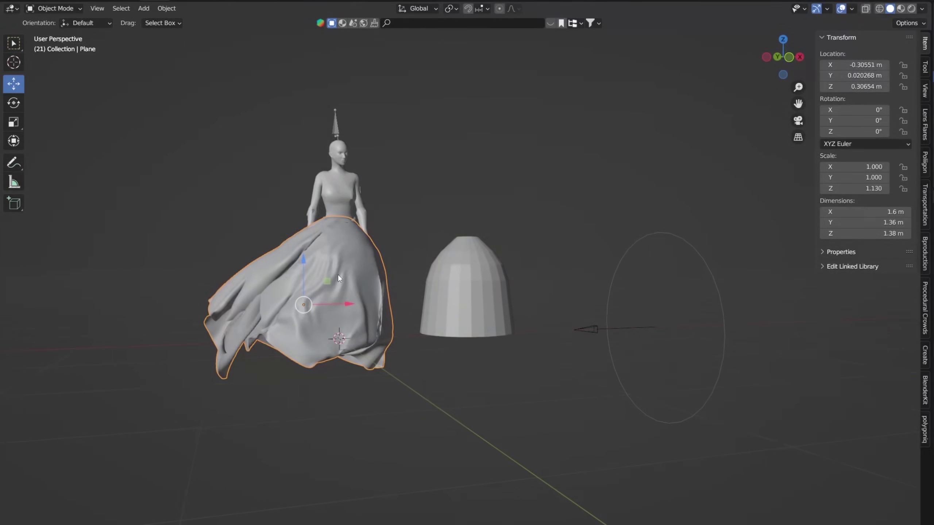
# Finish turning the skull around Z and begin tilting it around X.
pyautogui.click(347, 171)
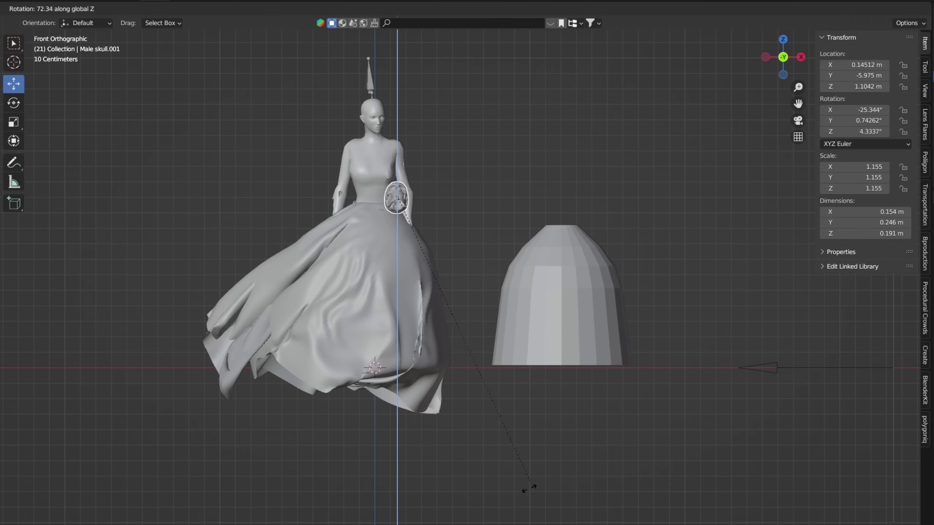
pyautogui.click(426, 262)
pyautogui.press('r')
pyautogui.press('x')
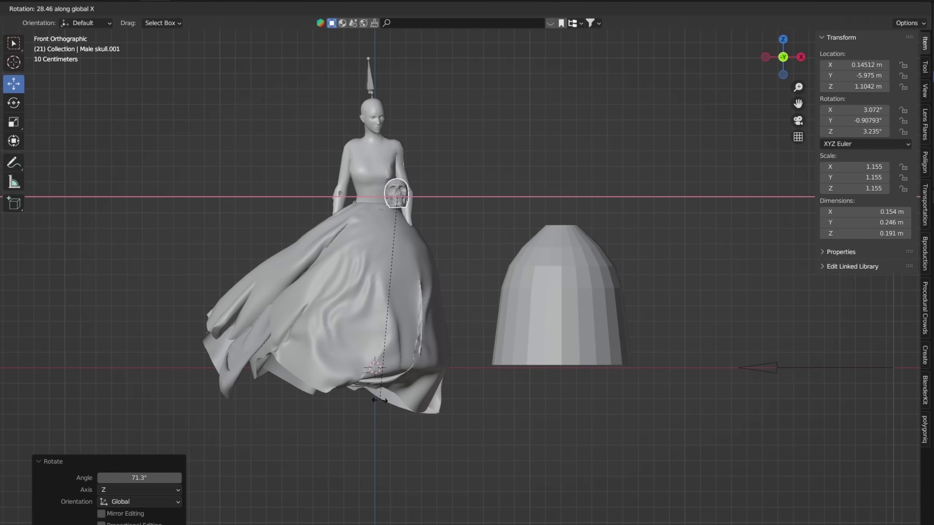
# Box-select and delete the head vertices of the Body_Geo mesh.
pyautogui.click(375, 441)
pyautogui.moveTo(342, 120); pyautogui.dragTo(455, 191)
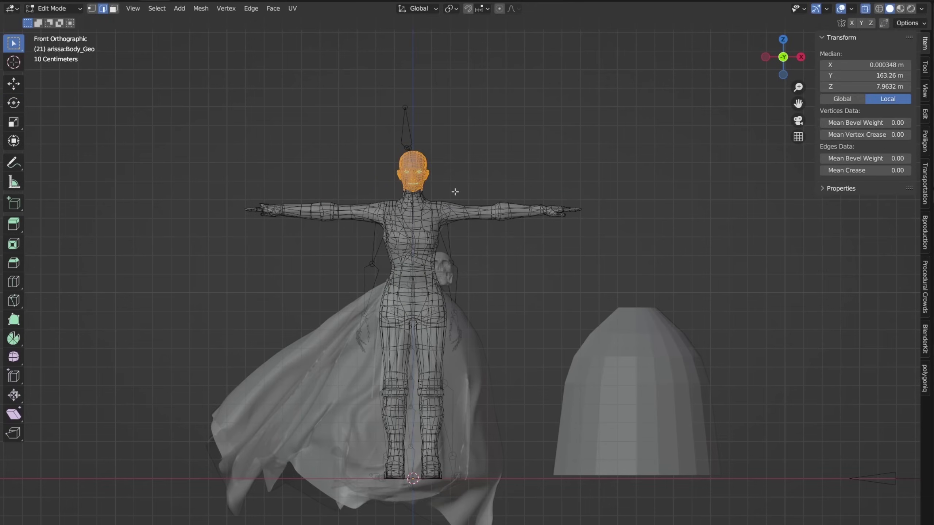
pyautogui.press('x')
pyautogui.click(417, 192)
# Raise Male skull.001 onto the neck along Z and tilt it forward around X.
pyautogui.press('Tab')
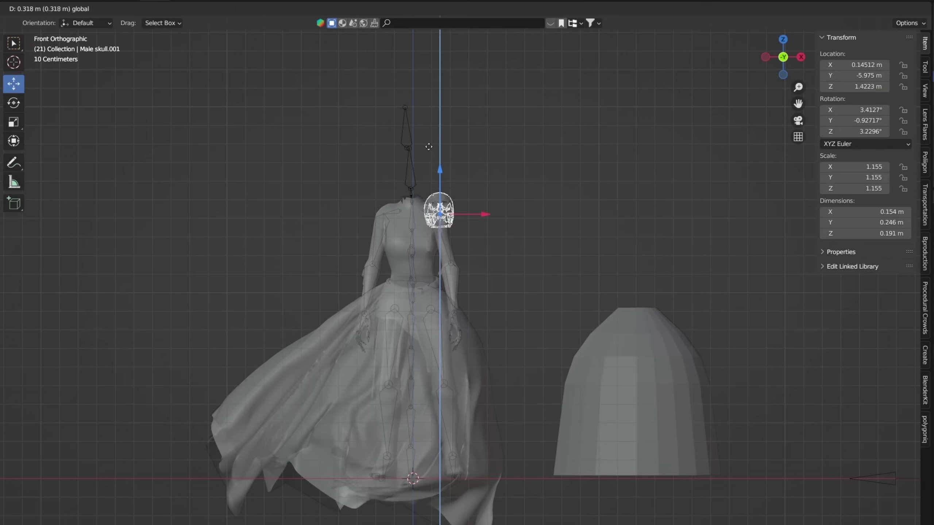
pyautogui.moveTo(428, 146); pyautogui.dragTo(429, 111)
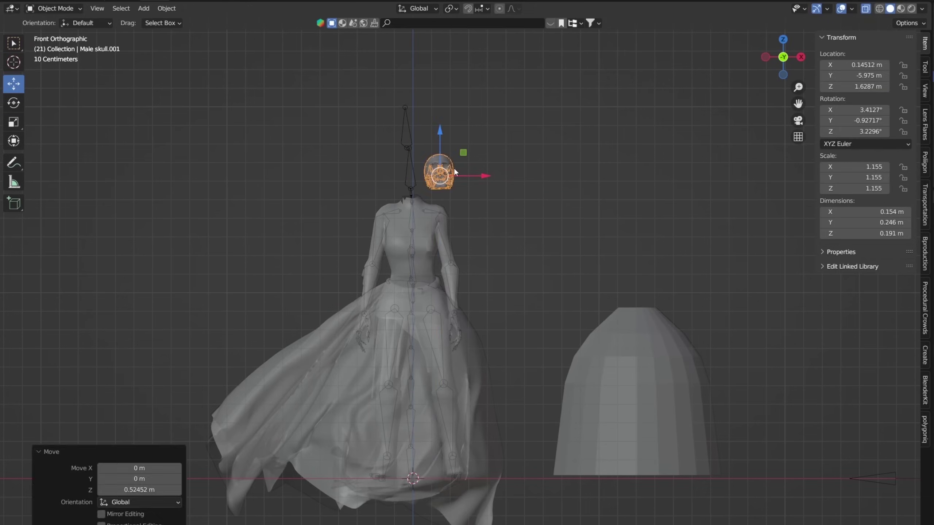
pyautogui.press('KP_3')
pyautogui.press('r')
pyautogui.press('x')
pyautogui.click(597, 239)
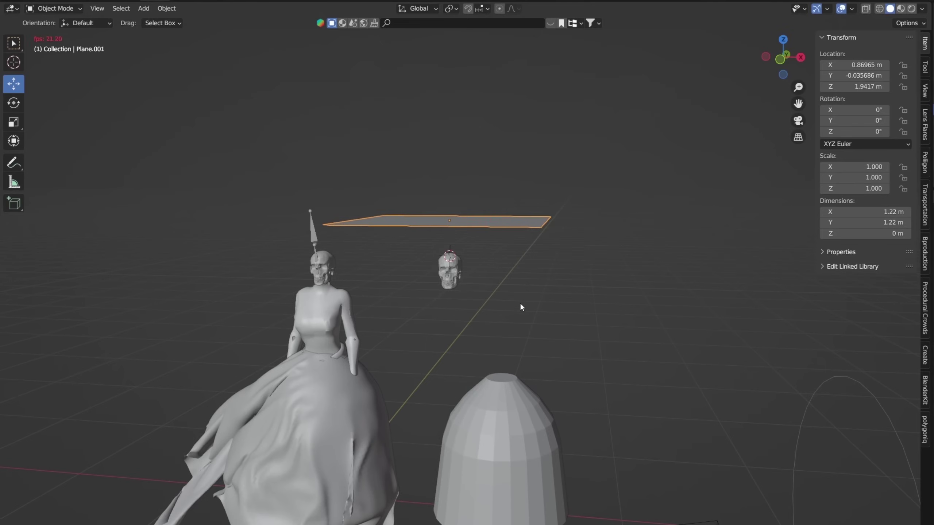
# Stretch the sphere's top into an egg shape using proportional editing.
pyautogui.scroll(2, 441, 287)
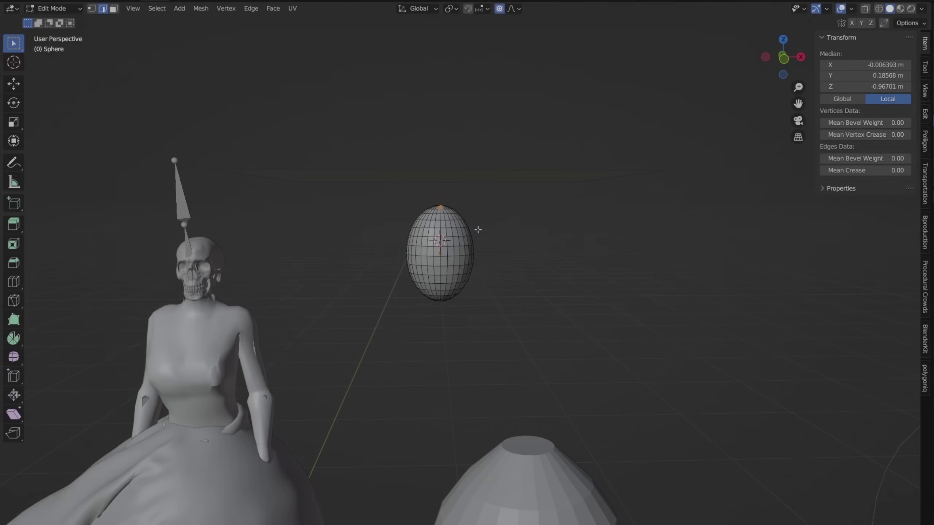
pyautogui.press('g')
pyautogui.click(478, 229)
pyautogui.press('s')
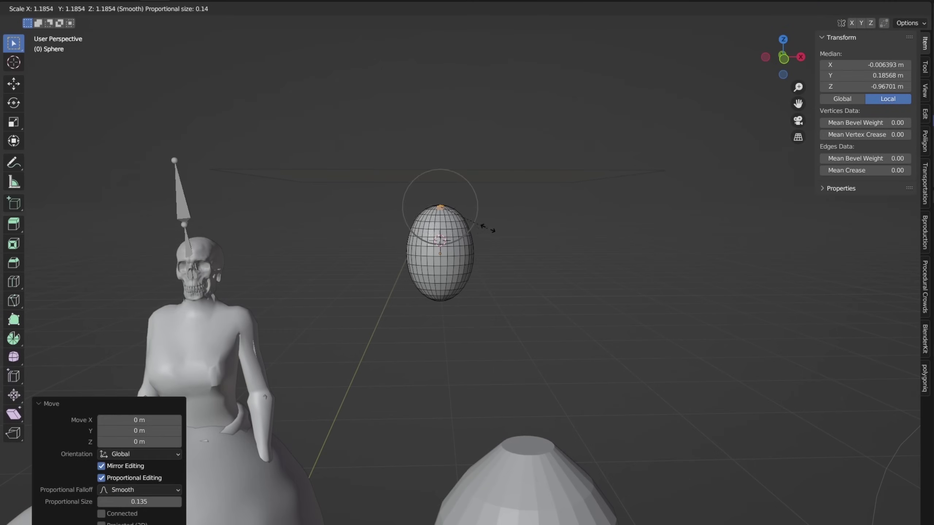
pyautogui.scroll(-6, 496, 227)
pyautogui.click(500, 226)
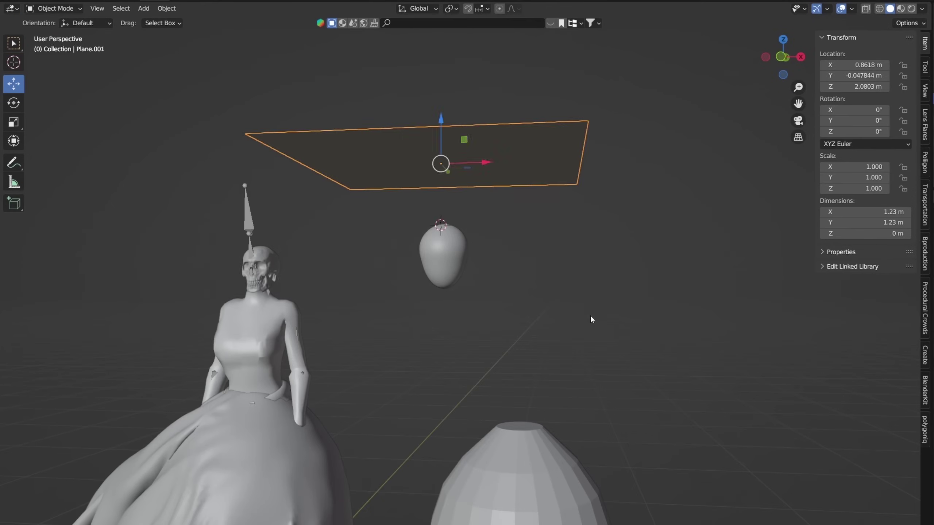
# Let the cloth drape over the egg, stop the simulation, and shade it smooth.
pyautogui.moveTo(497, 300); pyautogui.dragTo(500, 359, button='middle')
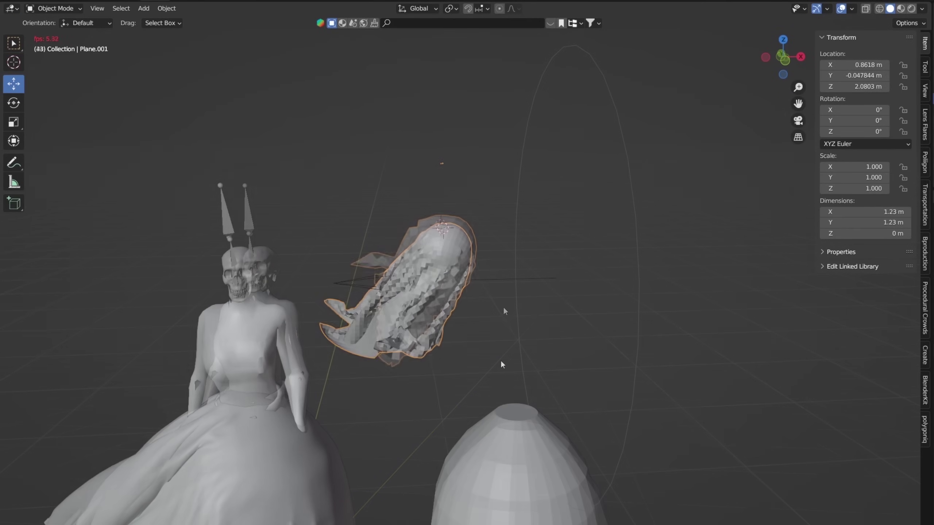
pyautogui.press('space')
pyautogui.rightClick(431, 287)
pyautogui.click(398, 282)
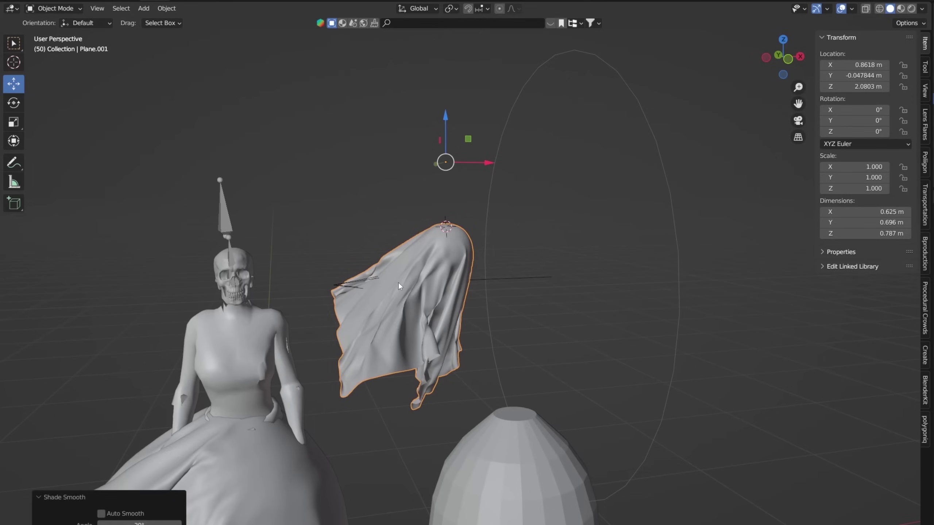
# Move the veil along X onto the skull-headed figure.
pyautogui.moveTo(471, 164); pyautogui.dragTo(251, 160)
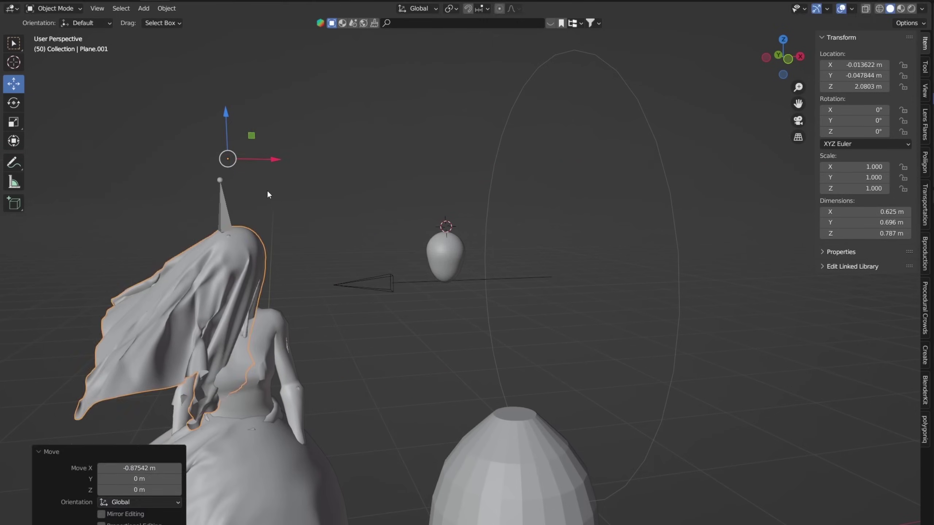
pyautogui.press('KP_1')
pyautogui.keyDown('shift'); pyautogui.moveTo(461, 218); pyautogui.dragTo(608, 163, button='middle'); pyautogui.keyUp('shift')
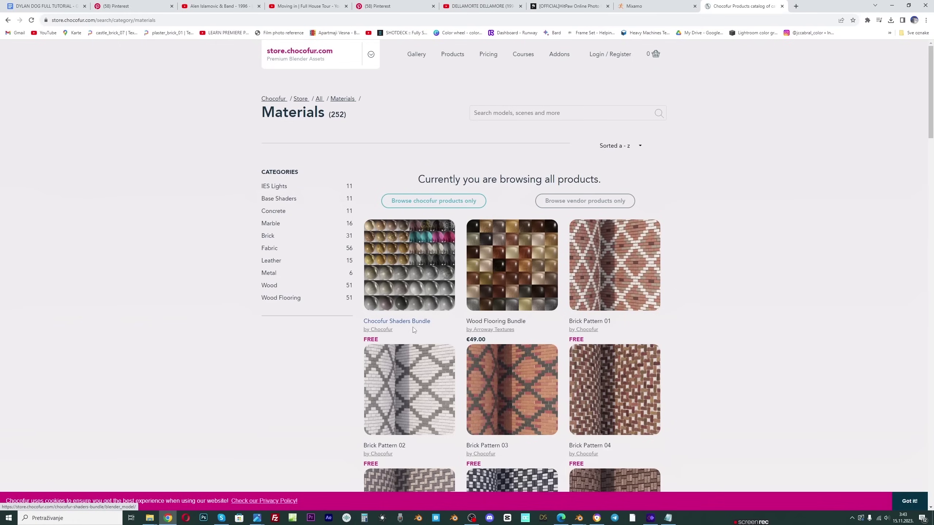
# Open Chocofur_Fabric_Solid_23.blend from the downloaded Chocofur Shaders Bundle.
pyautogui.moveTo(422, 247)
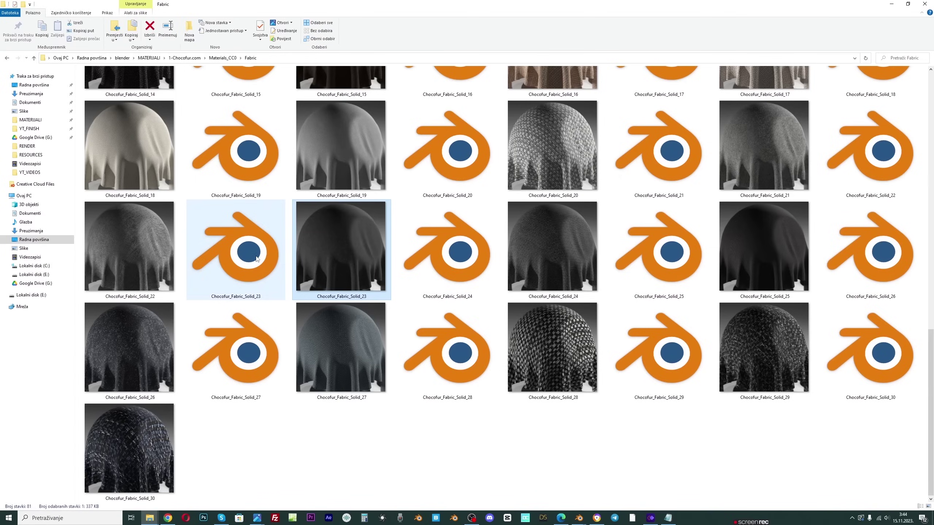
pyautogui.click(256, 259)
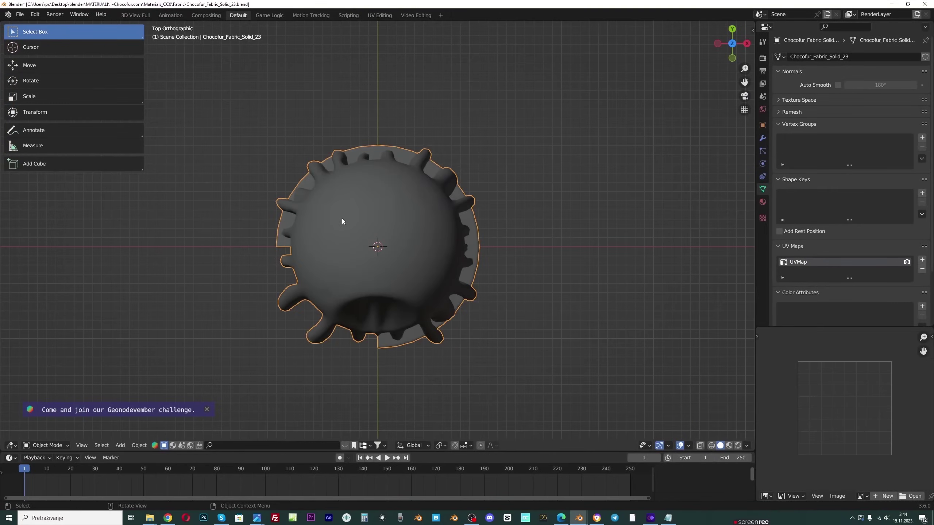
# Copy the Chocofur fabric sample and apply its material to the dress.
pyautogui.rightClick(341, 218)
pyautogui.click(316, 274)
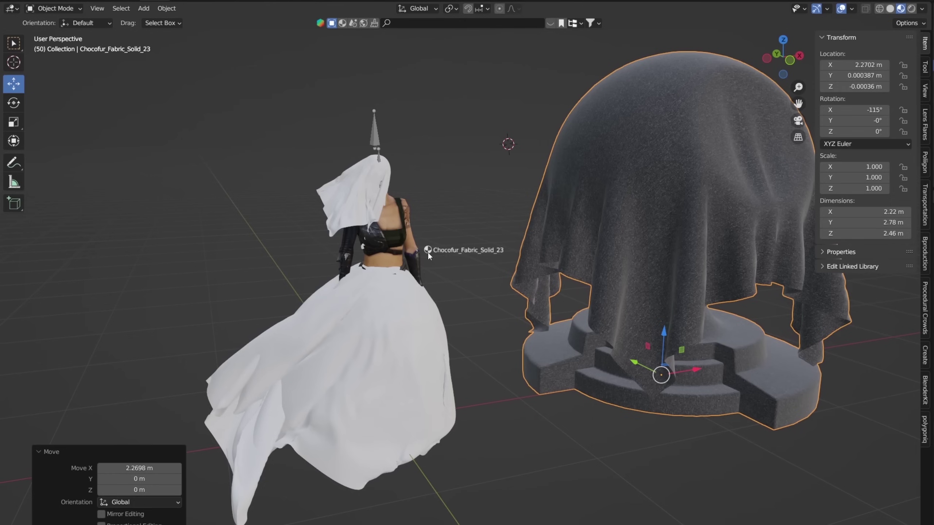
pyautogui.moveTo(427, 252); pyautogui.dragTo(414, 338)
# Add a Color Ramp to the veil's material, feeding texture colour through it into BSDF Alpha.
pyautogui.click(388, 329)
pyautogui.scroll(2, 407, 334)
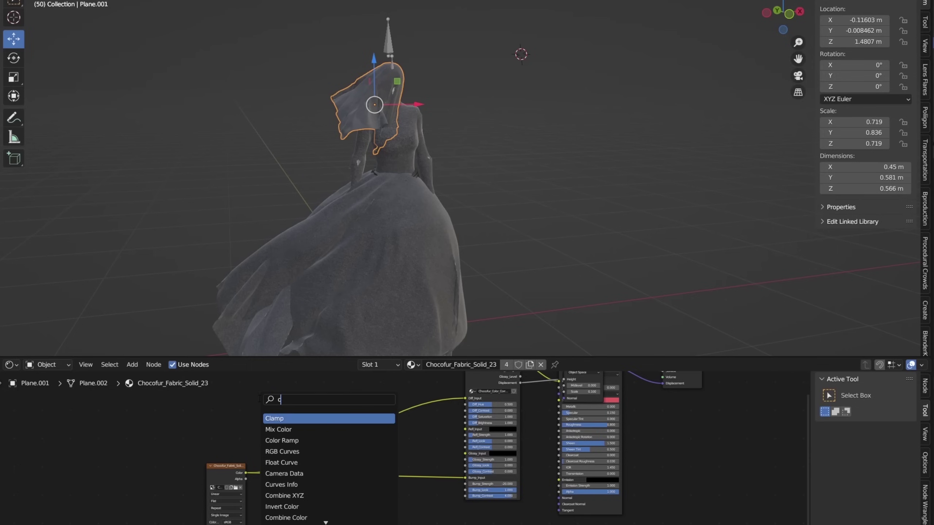
pyautogui.click(281, 429)
pyautogui.click(401, 512)
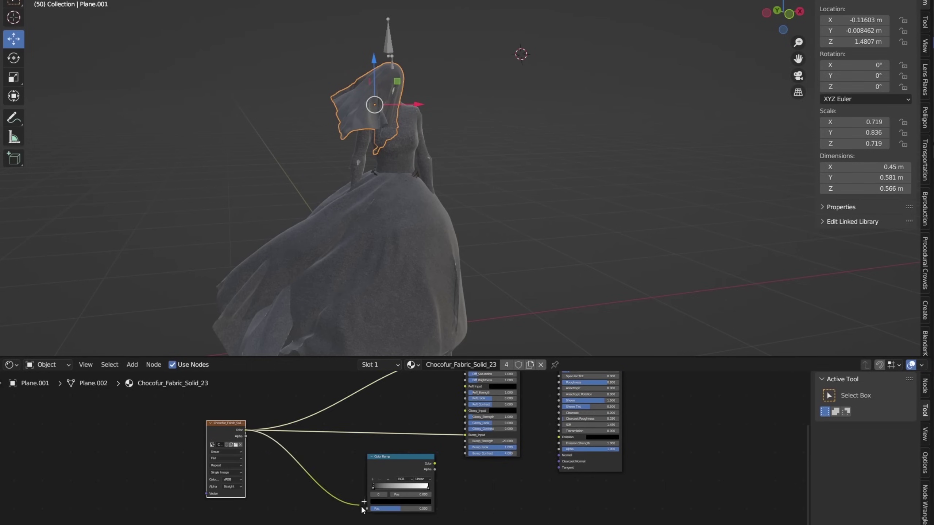
pyautogui.moveTo(435, 464); pyautogui.dragTo(559, 449)
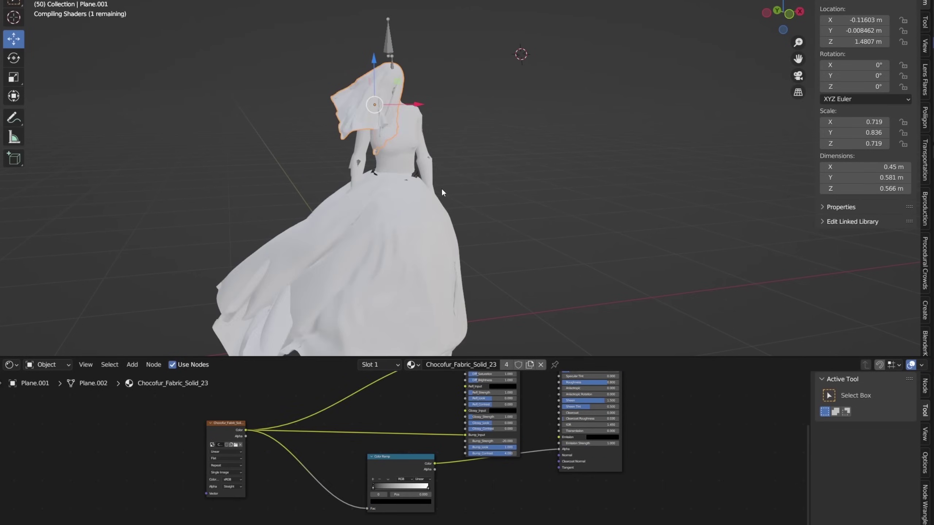
pyautogui.moveTo(440, 188); pyautogui.dragTo(452, 173, button='middle')
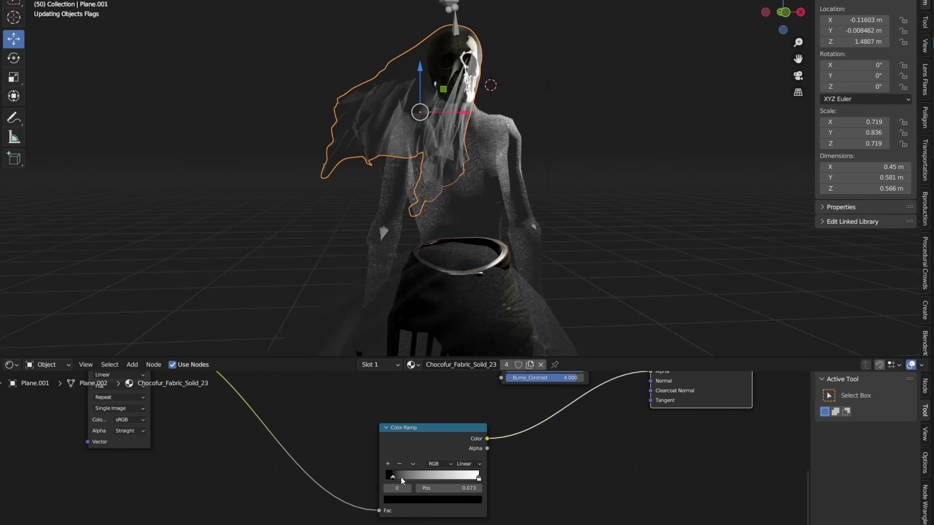
# Slide the ramp's black and white stops left to tune the veil's transparency.
pyautogui.moveTo(402, 480); pyautogui.dragTo(385, 478)
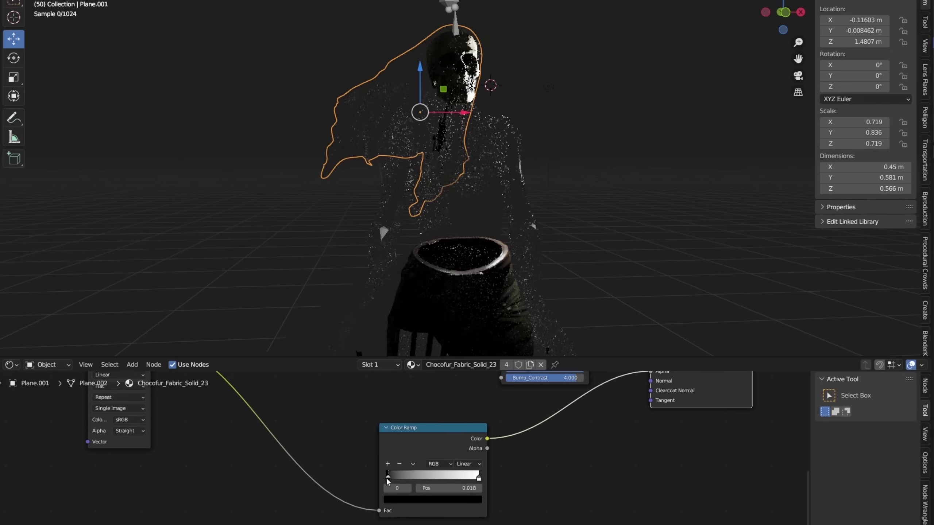
pyautogui.moveTo(478, 477); pyautogui.dragTo(430, 478)
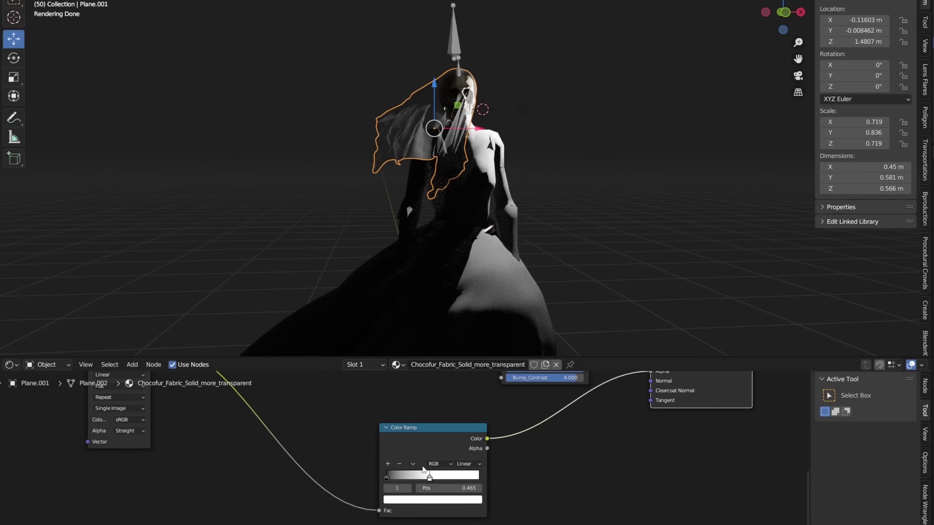
pyautogui.moveTo(430, 478); pyautogui.dragTo(401, 486)
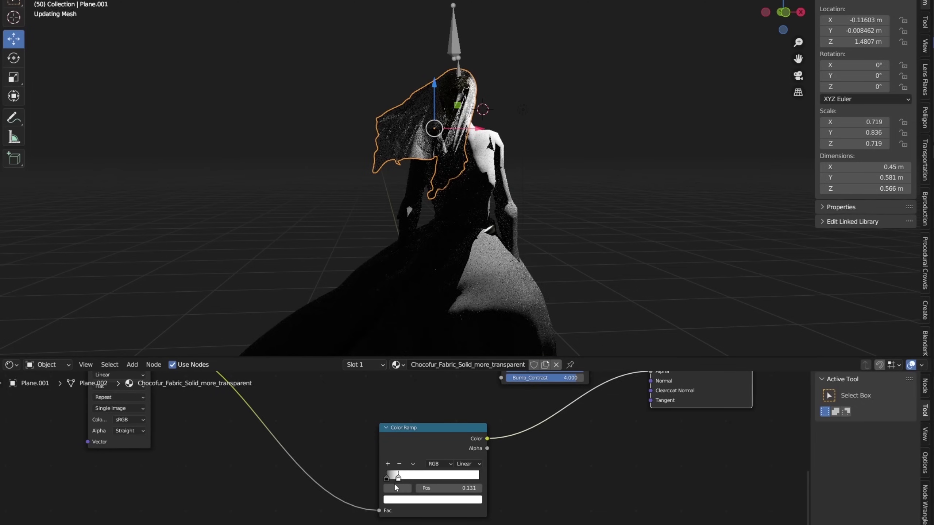
pyautogui.scroll(-3, 590, 236)
pyautogui.moveTo(590, 236); pyautogui.dragTo(543, 206, button='middle')
# Move the point light beside the figure.
pyautogui.click(487, 146)
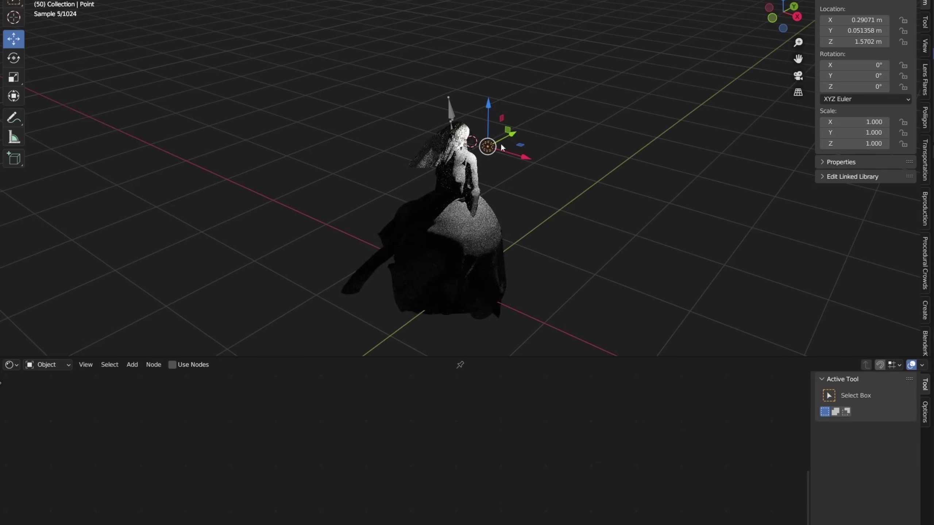
pyautogui.moveTo(502, 147); pyautogui.dragTo(481, 184)
pyautogui.moveTo(481, 183); pyautogui.dragTo(481, 99, button='middle')
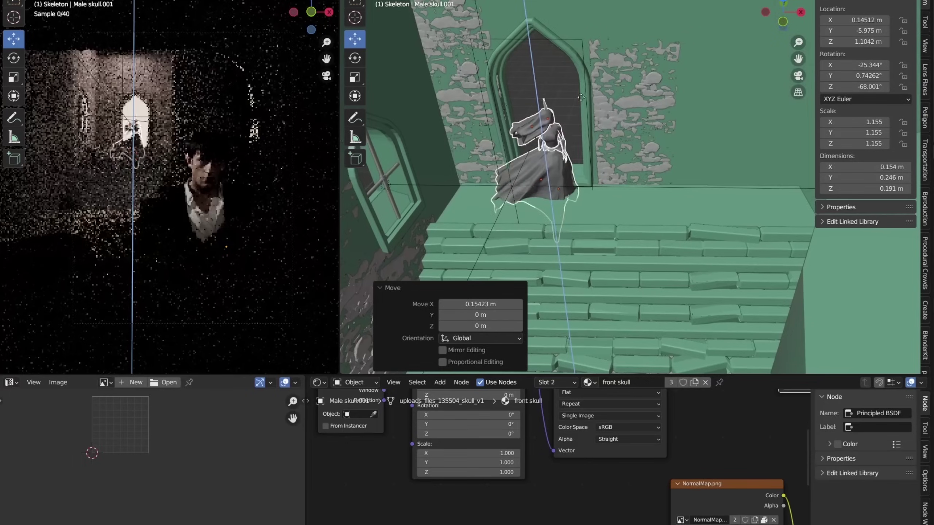
# Raise the veiled figure along Z in the doorway and shift it along X.
pyautogui.moveTo(546, 169); pyautogui.dragTo(545, 152)
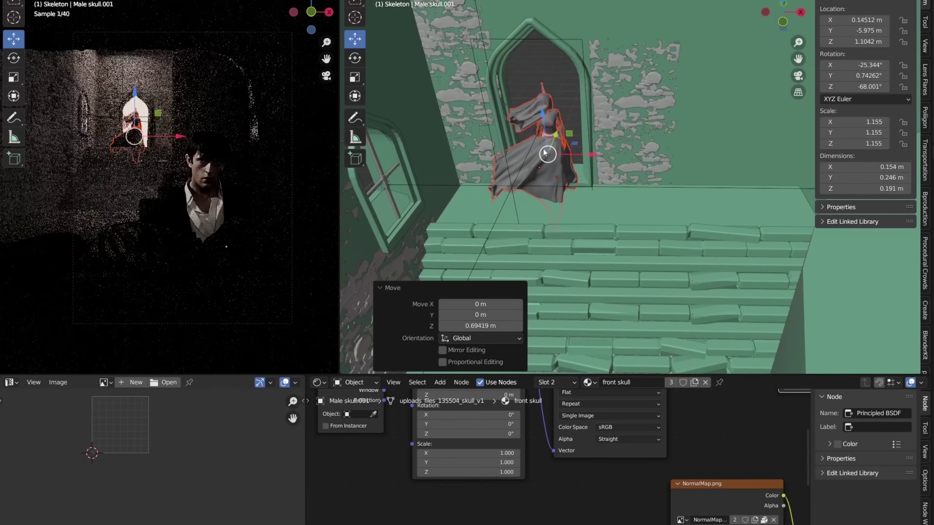
pyautogui.moveTo(544, 152); pyautogui.dragTo(573, 199, button='middle')
pyautogui.moveTo(573, 199); pyautogui.dragTo(557, 180)
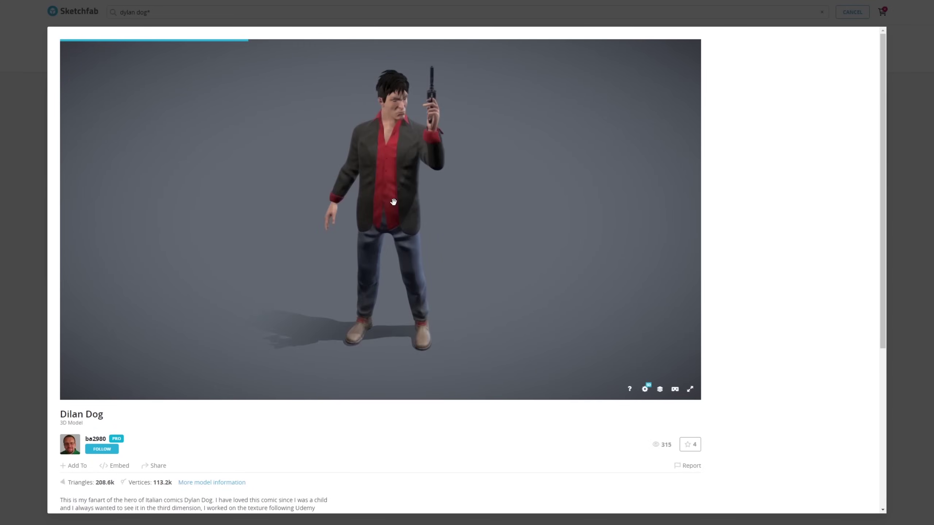
# Rotate the Dilan Dog model to a side view, then show the Fan Art Miniature's third preview.
pyautogui.moveTo(404, 223); pyautogui.dragTo(380, 225)
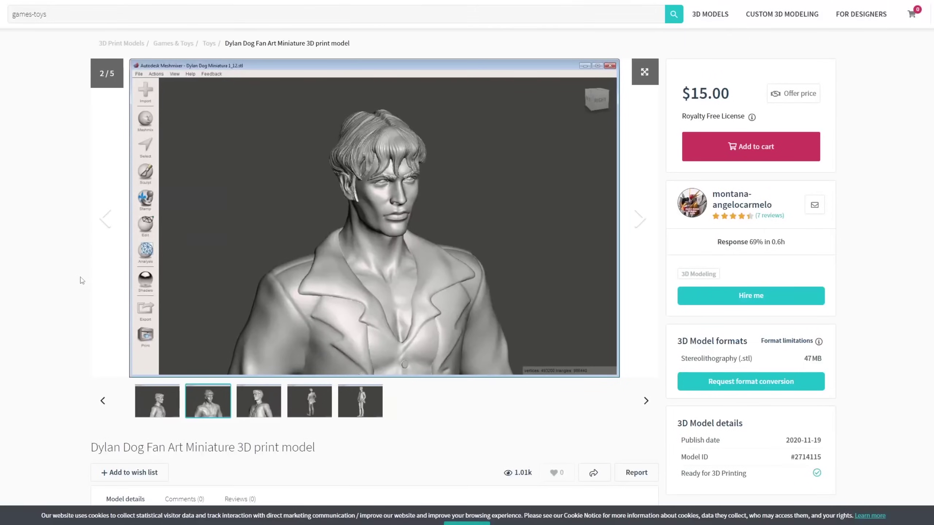
pyautogui.click(260, 412)
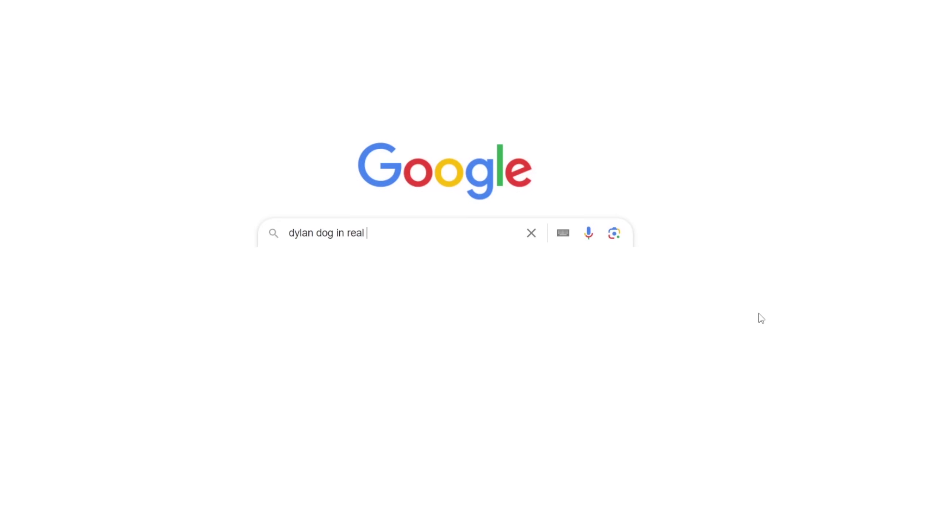
# Search 'dylan dog in real life', switch to Images, and preview the Dylan Dog Wikipedia image.
pyautogui.press('Return')
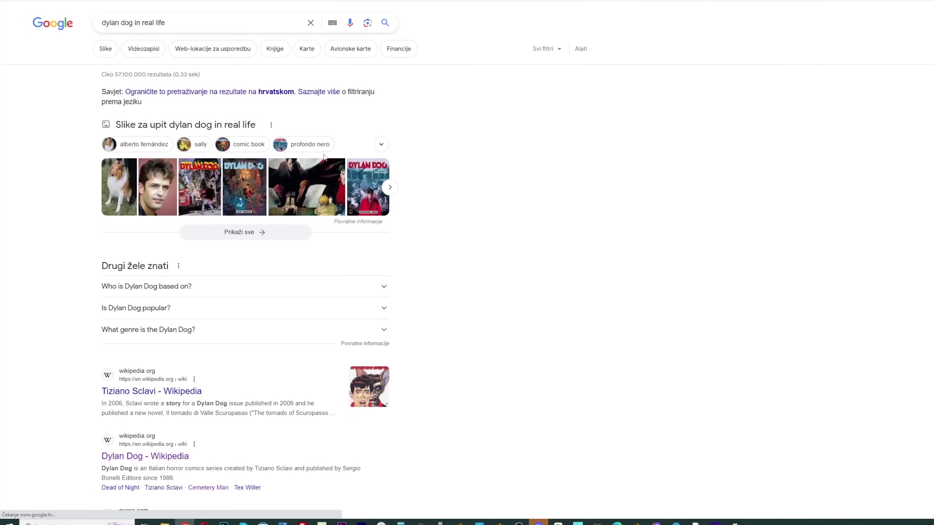
pyautogui.click(318, 200)
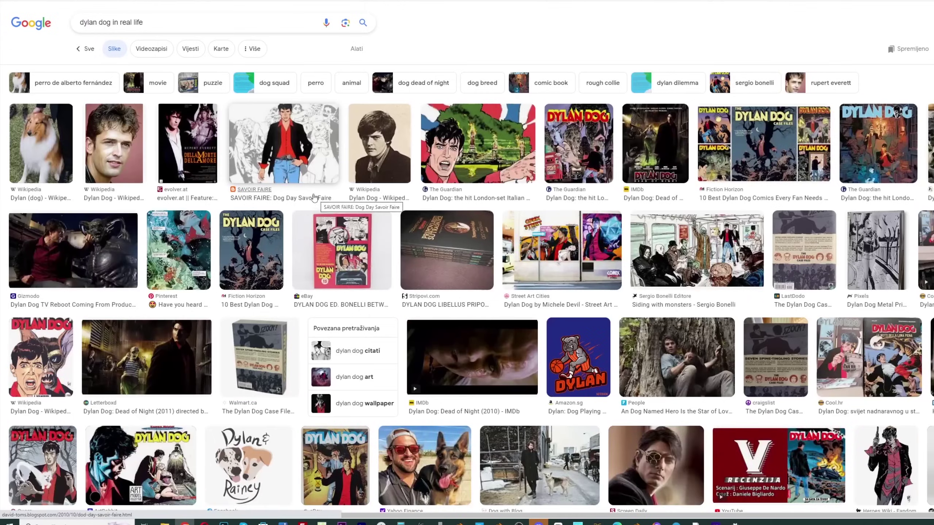
pyautogui.click(124, 150)
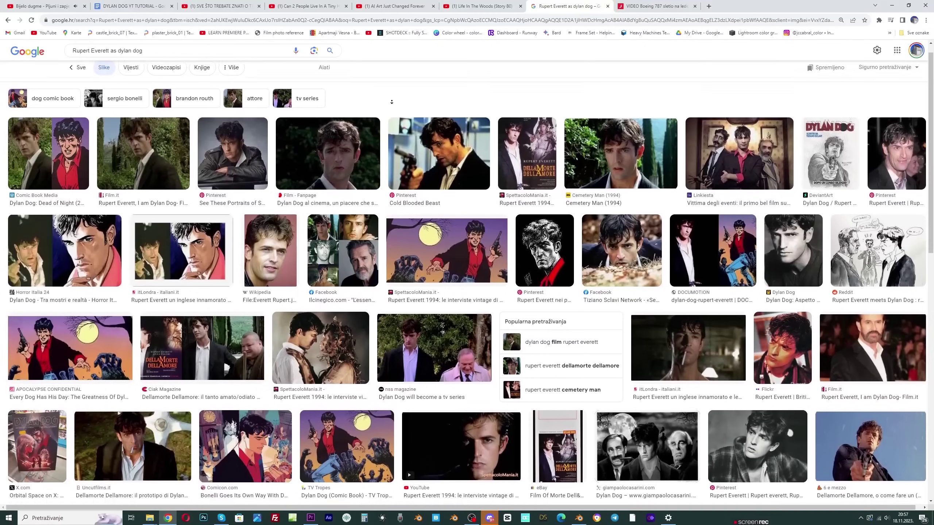
pyautogui.scroll(-5, 391, 103)
pyautogui.scroll(-3, 392, 103)
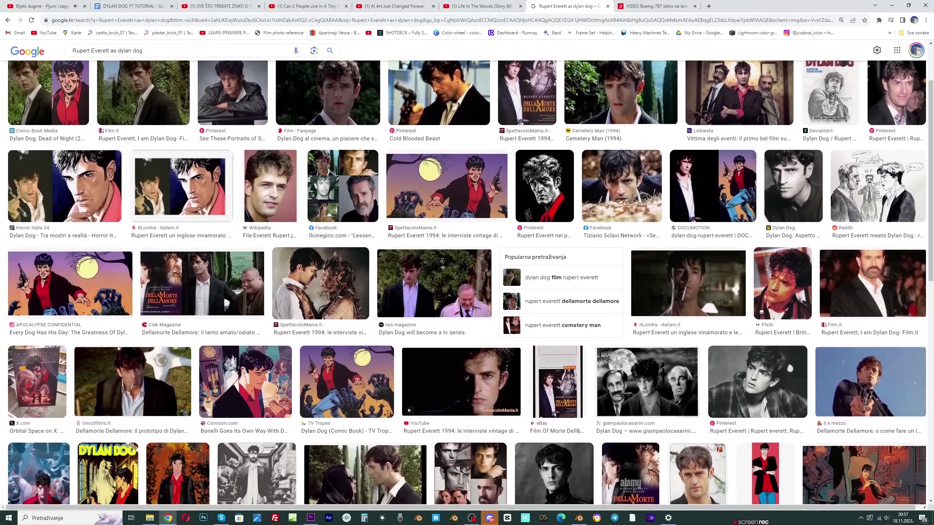
pyautogui.scroll(-3, 392, 103)
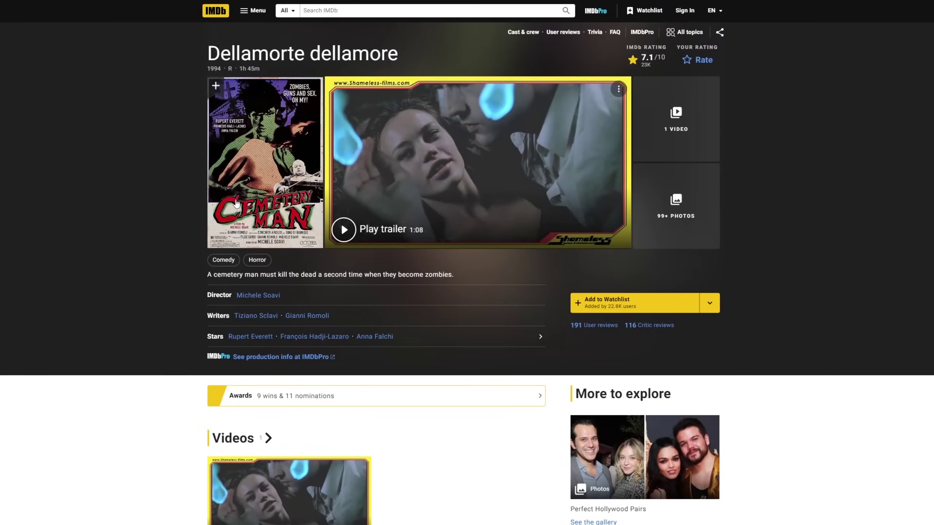
# Enlarge the Cemetery Man poster in IMDb's media viewer.
pyautogui.click(236, 204)
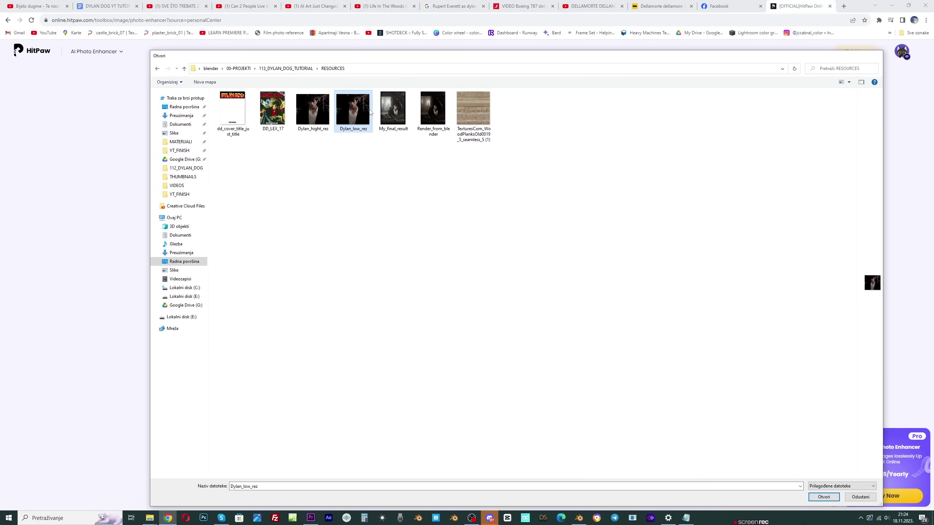
# Upload Dylan_low_rez and generate an 800% upscale preview with the Sharp face model.
pyautogui.doubleClick(370, 113)
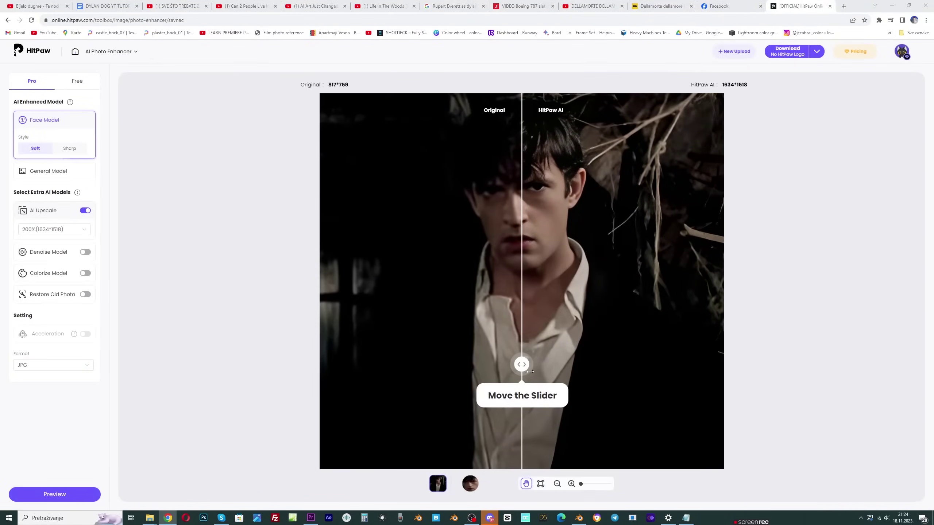
pyautogui.moveTo(529, 372); pyautogui.dragTo(500, 346)
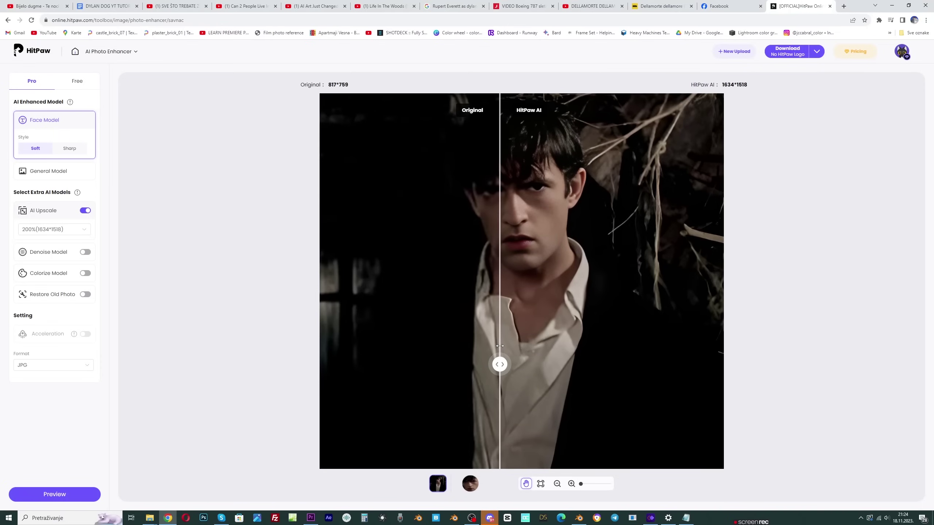
pyautogui.click(71, 148)
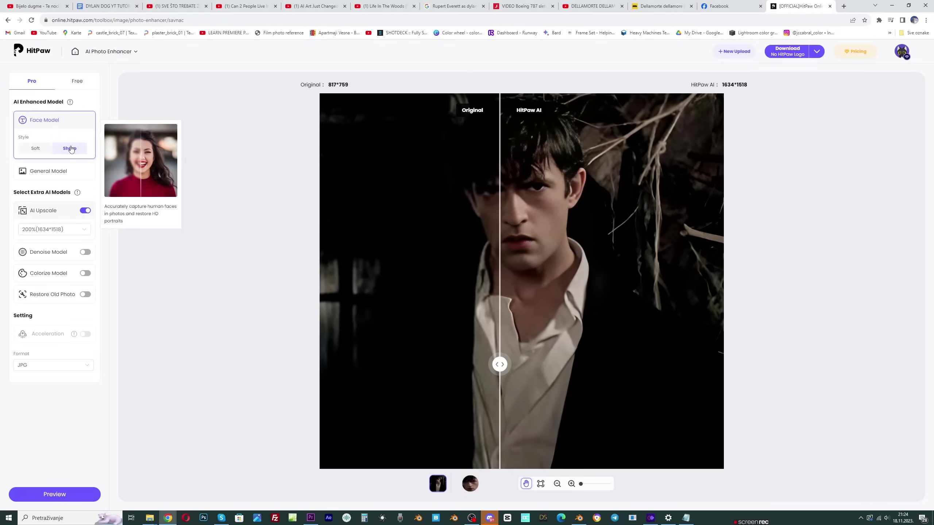
pyautogui.click(52, 229)
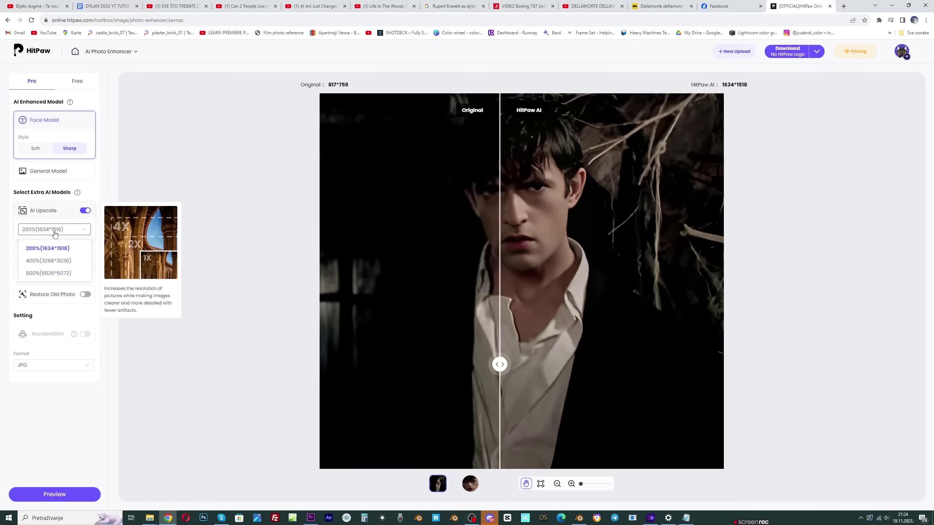
pyautogui.click(54, 494)
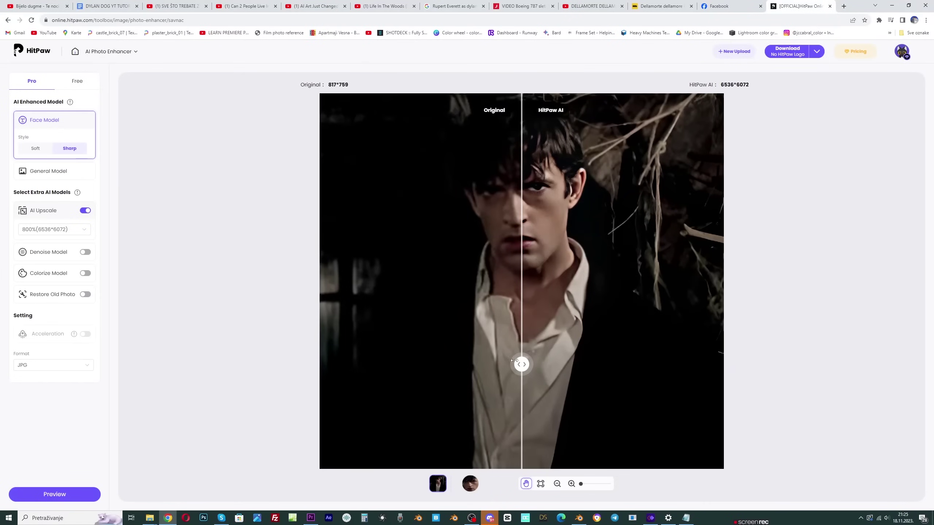
# Compare the 6536×6072 sharpened result against the original, zoomed in on the face.
pyautogui.moveTo(521, 364); pyautogui.dragTo(267, 340)
pyautogui.scroll(1, 533, 159)
pyautogui.scroll(5, 532, 159)
pyautogui.moveTo(603, 349); pyautogui.dragTo(676, 193)
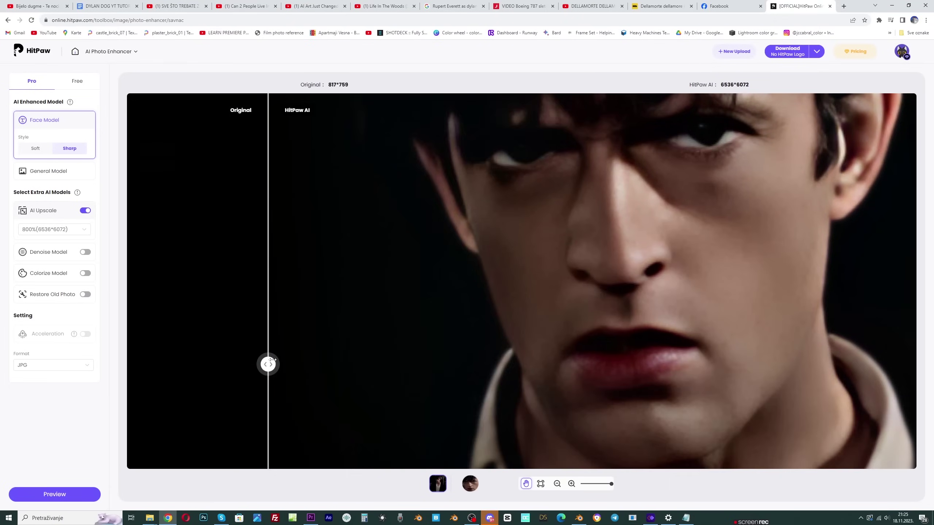
pyautogui.moveTo(267, 353)
pyautogui.mouseDown()
pyautogui.moveTo(844, 352)
pyautogui.moveTo(264, 353)
pyautogui.mouseUp()
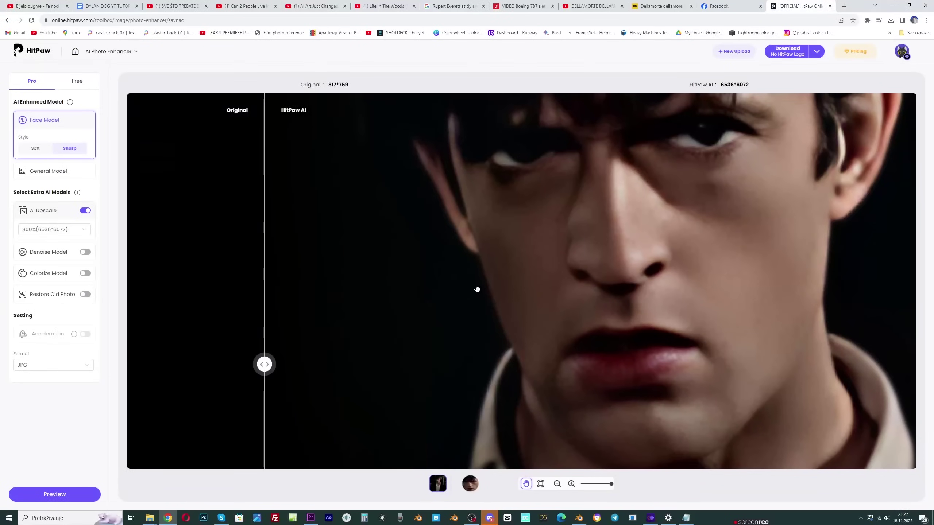
# In the HitPaw desktop enhancer, try the General and Denoise models, then return to Face.
pyautogui.click(652, 521)
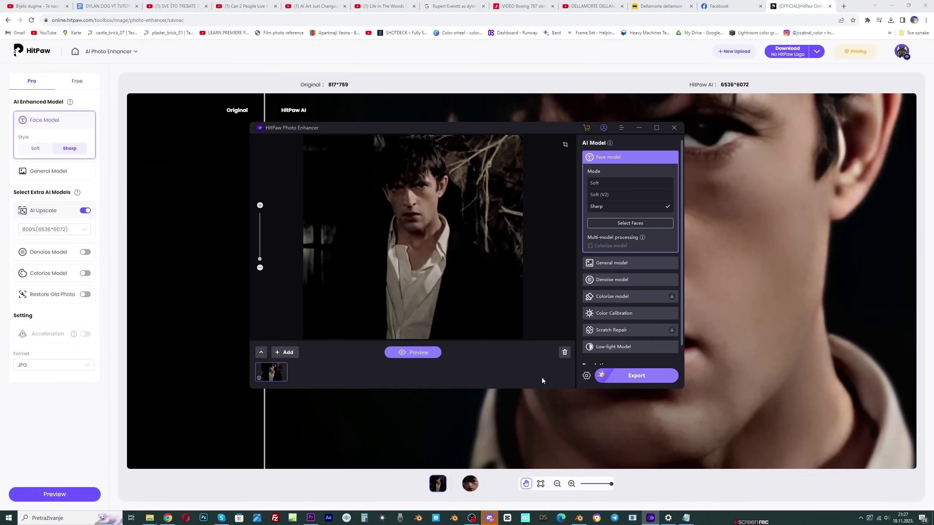
pyautogui.click(621, 261)
pyautogui.click(623, 258)
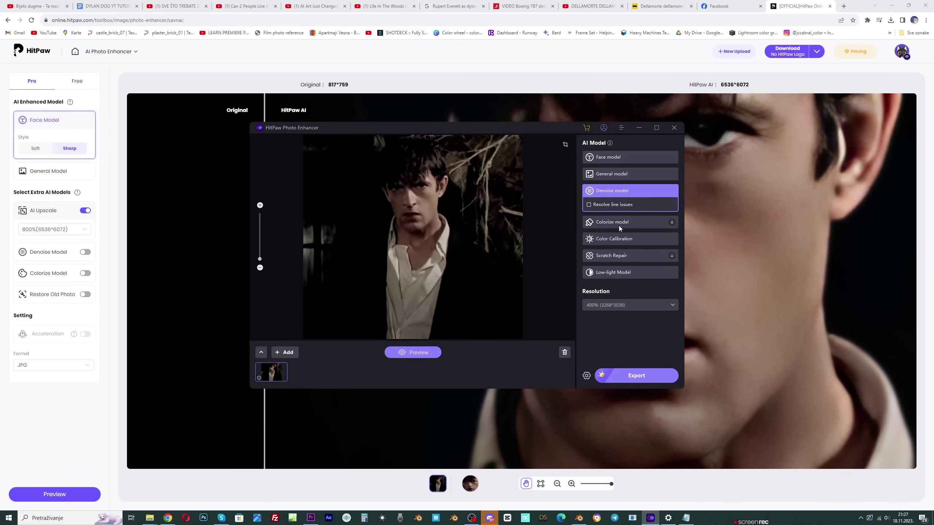
pyautogui.click(618, 157)
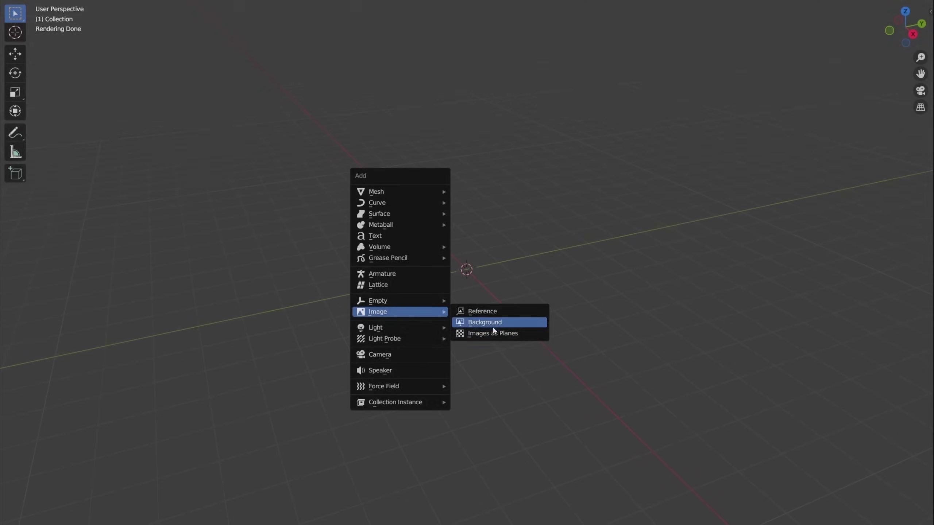
# Import the upscaled photo as an image plane, rotate it 90° on X, and frame it from the front.
pyautogui.click(492, 325)
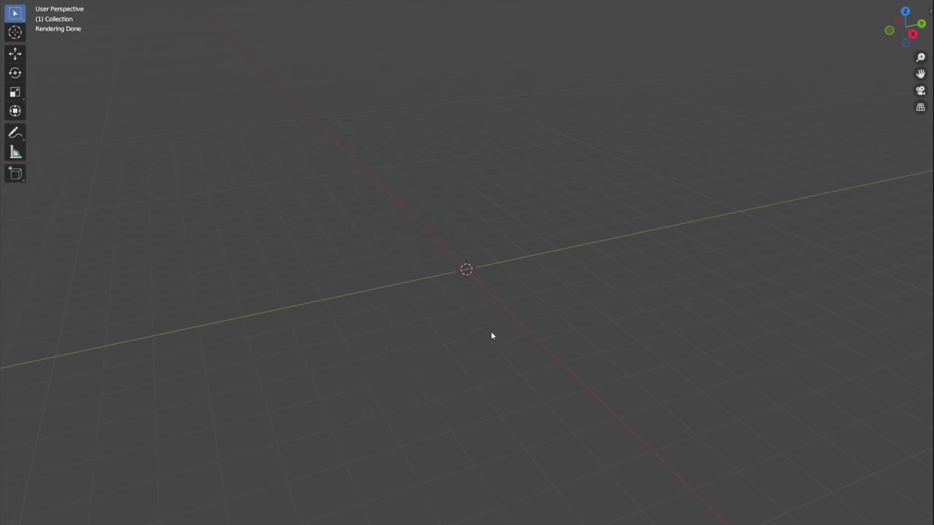
pyautogui.doubleClick(598, 196)
pyautogui.press('r')
pyautogui.press('x')
pyautogui.press('9')
pyautogui.press('0')
pyautogui.press('Return')
pyautogui.press('KP_1')
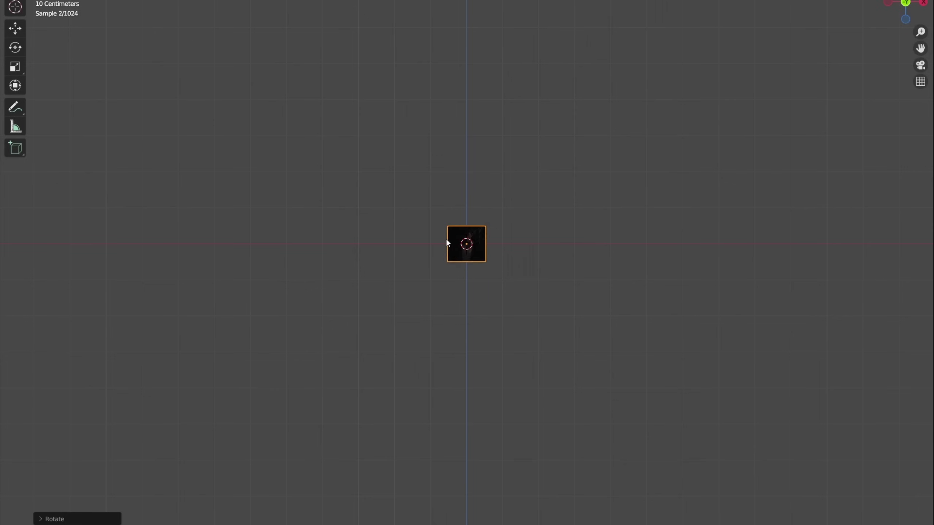
pyautogui.press('KP_Decimal')
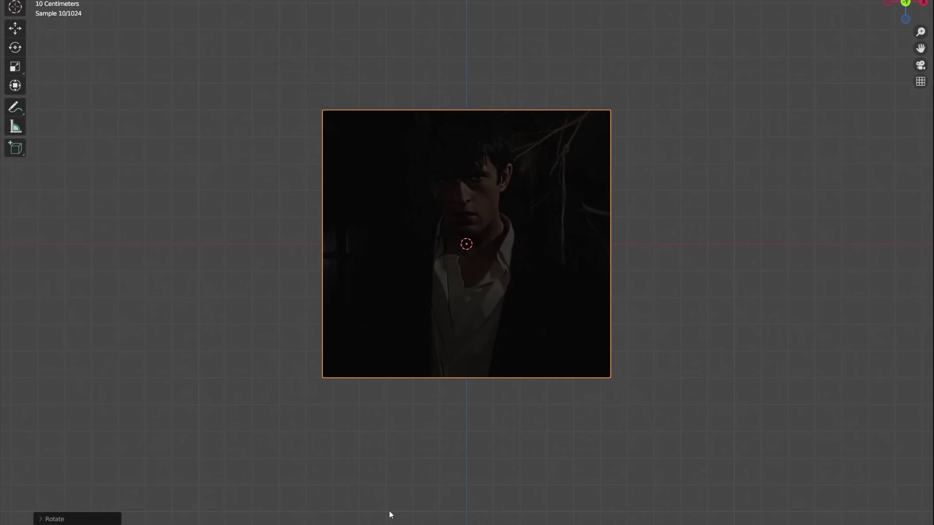
# In a new lower Shader Editor area, rewire the image texture's Alpha into the shader.
pyautogui.moveTo(390, 494); pyautogui.dragTo(405, 402)
pyautogui.click(18, 411)
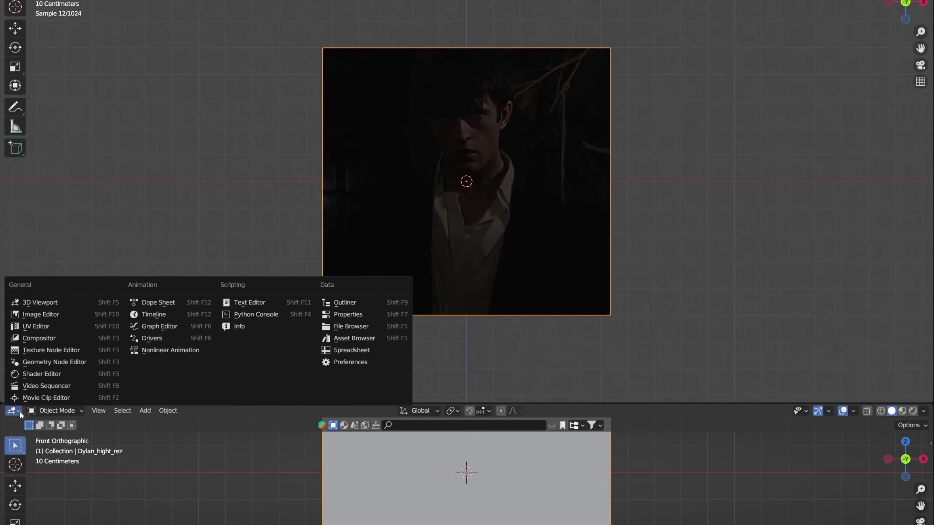
pyautogui.click(31, 375)
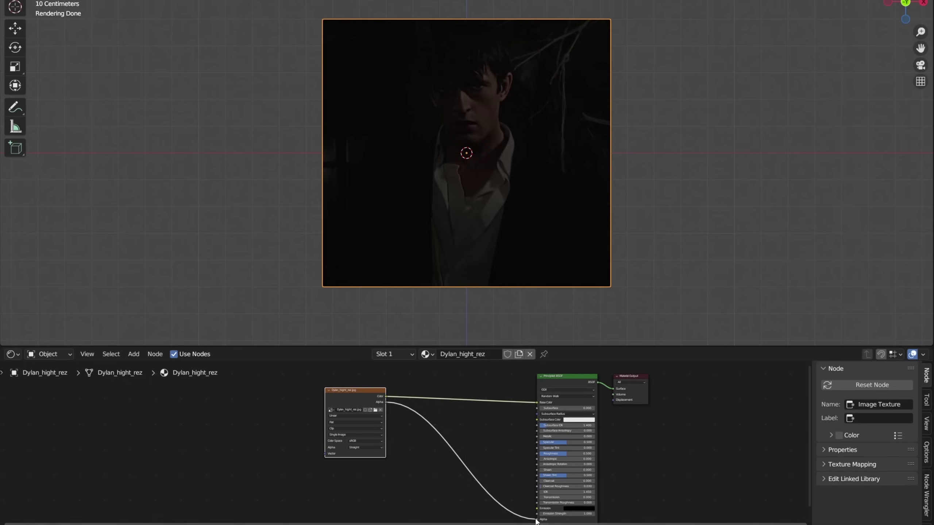
pyautogui.moveTo(538, 513); pyautogui.dragTo(513, 502)
pyautogui.scroll(1, 525, 454)
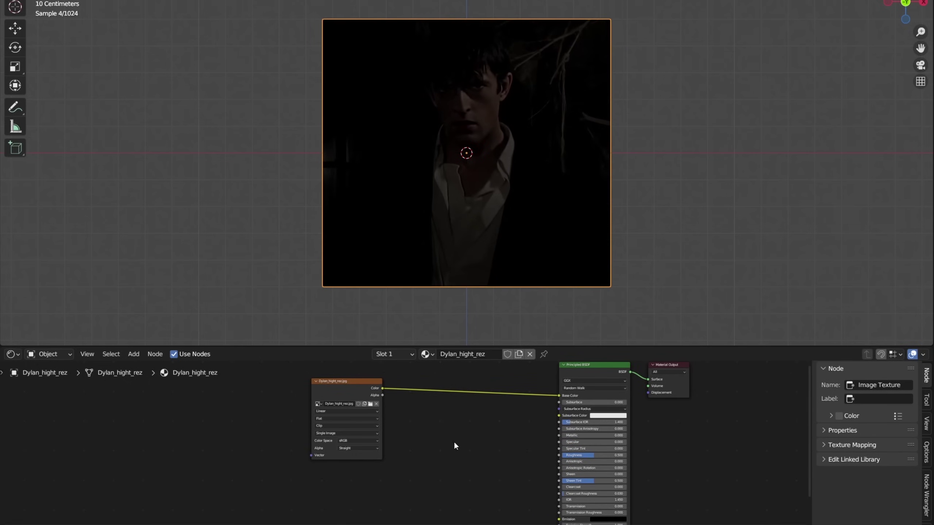
pyautogui.moveTo(384, 390); pyautogui.dragTo(559, 468)
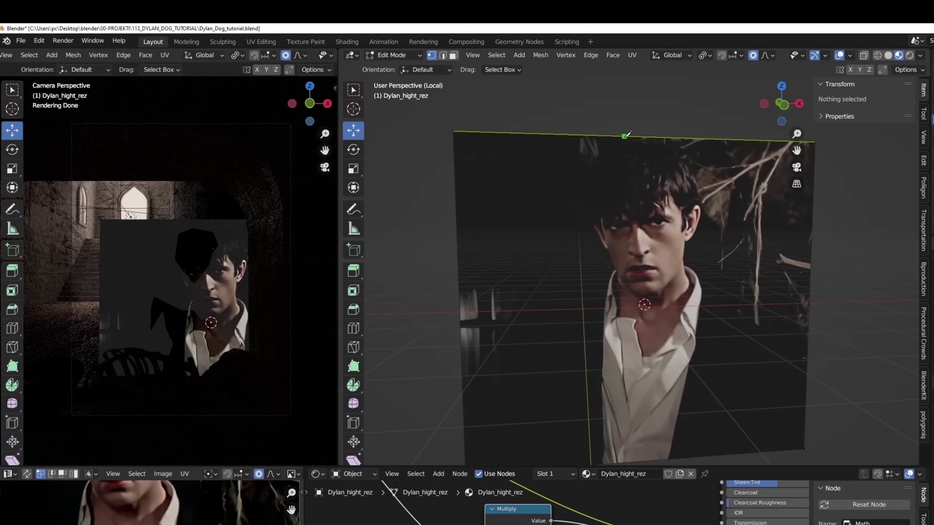
# Finish the vertex outline around the man's silhouette and leave Edit Mode.
pyautogui.keyDown('ctrl'); pyautogui.rightClick(582, 171); pyautogui.keyUp('ctrl')
pyautogui.press('a')
pyautogui.moveTo(473, 401); pyautogui.dragTo(647, 163, button='middle')
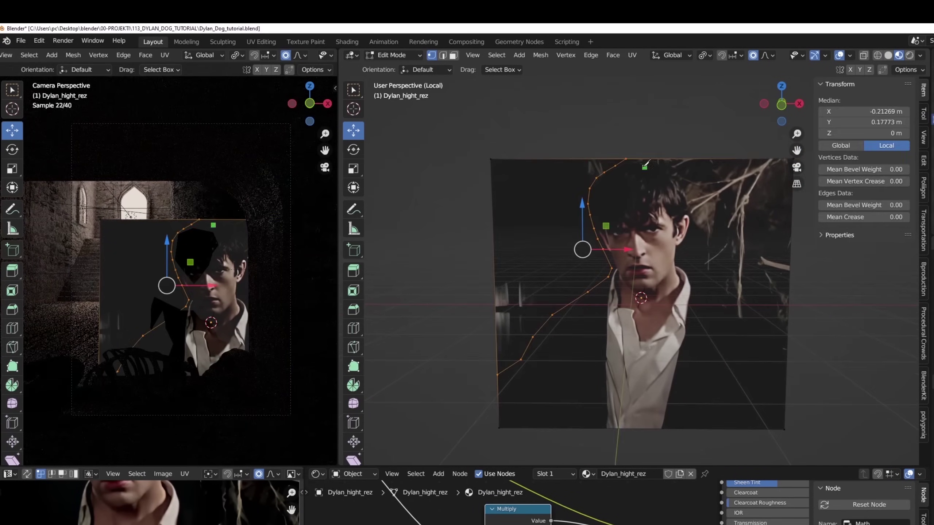
pyautogui.press('Tab')
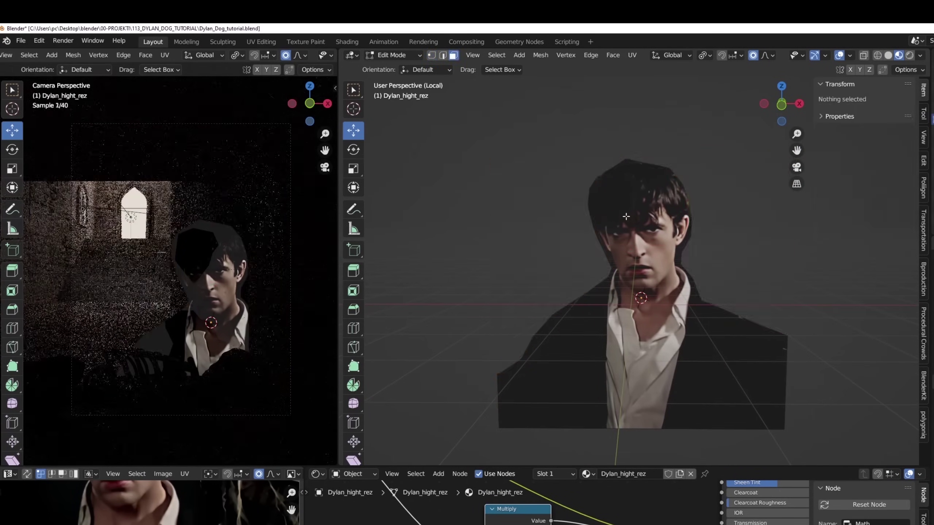
pyautogui.press('KP_Divide')
# Position the Dylan_hight_rez image plane along Y beside the mannequin figure and wall.
pyautogui.moveTo(797, 150); pyautogui.dragTo(517, 316)
pyautogui.click(517, 316)
pyautogui.press('KP_Decimal')
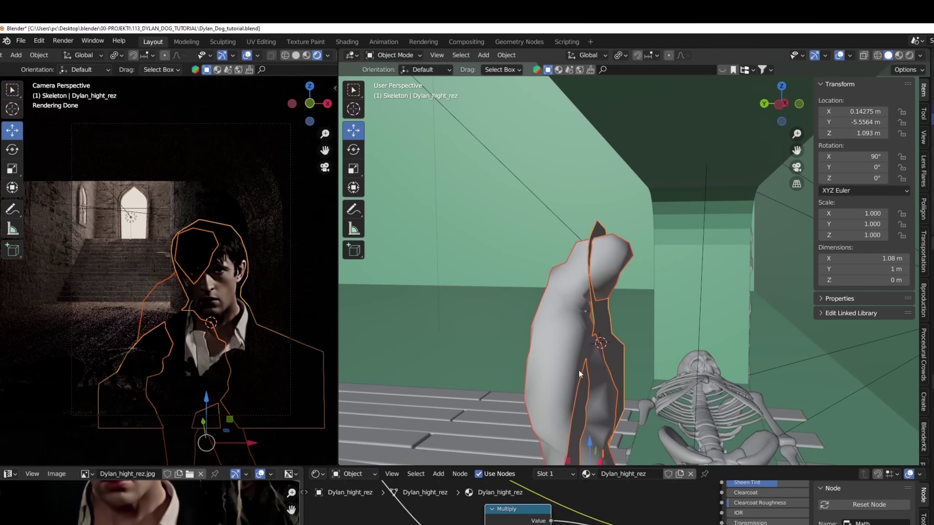
pyautogui.moveTo(538, 362); pyautogui.dragTo(569, 363, button='middle')
pyautogui.click(577, 379)
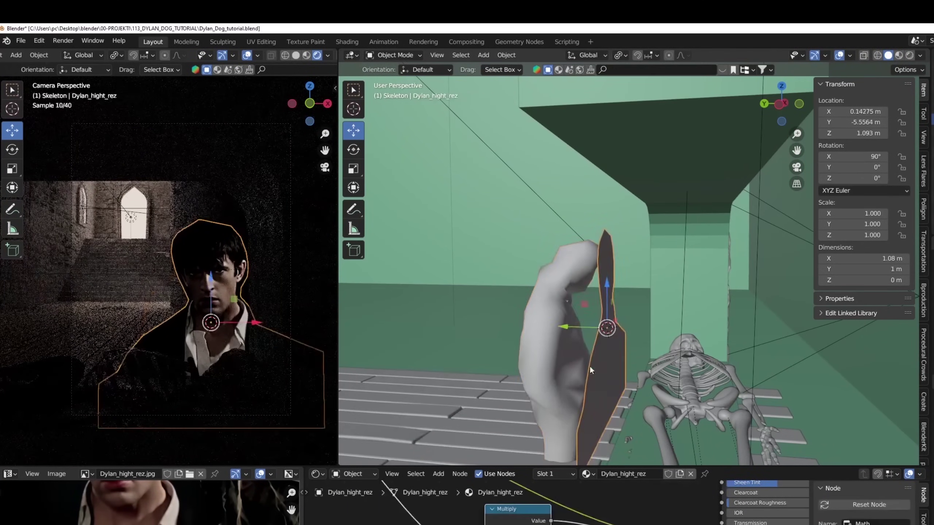
pyautogui.moveTo(573, 327); pyautogui.dragTo(563, 327)
pyautogui.click(438, 258)
pyautogui.click(567, 346)
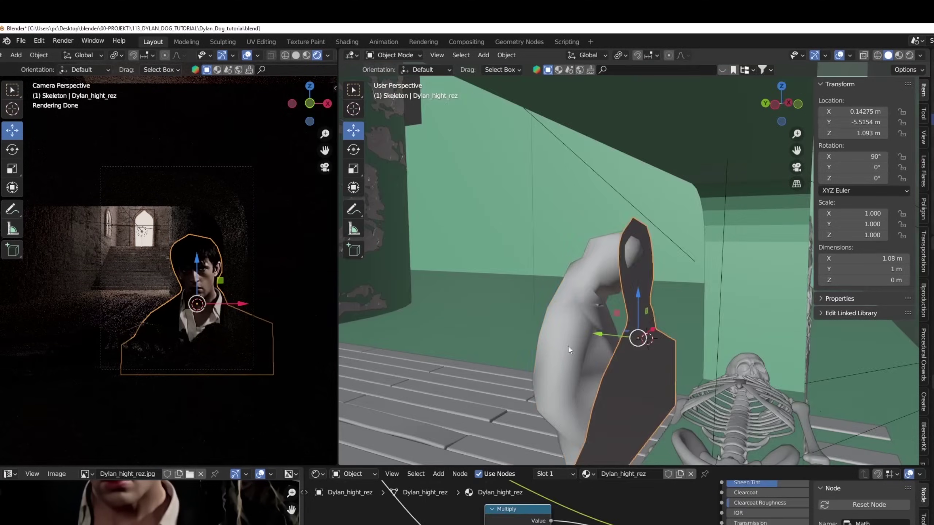
pyautogui.click(621, 374)
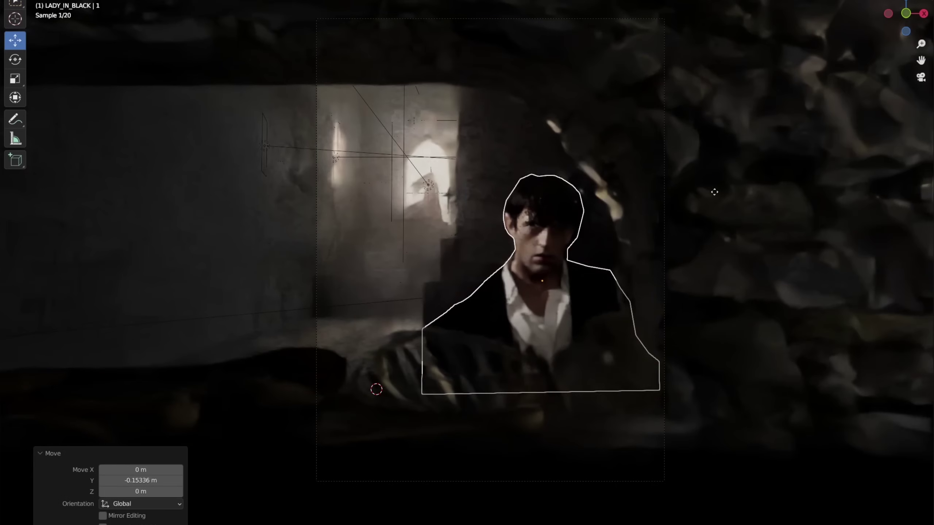
# Shift the cutout along Y and set the Point.006 light's power to -20.
pyautogui.press('y')
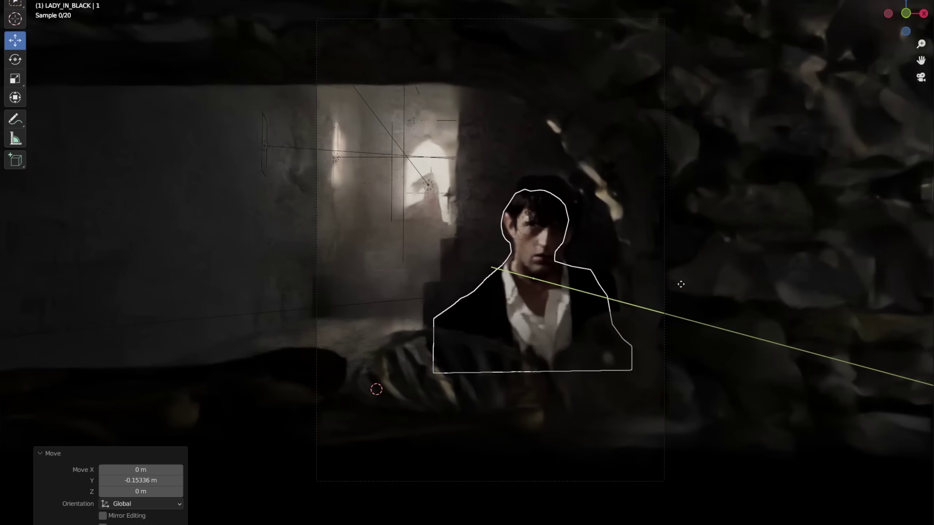
pyautogui.click(682, 285)
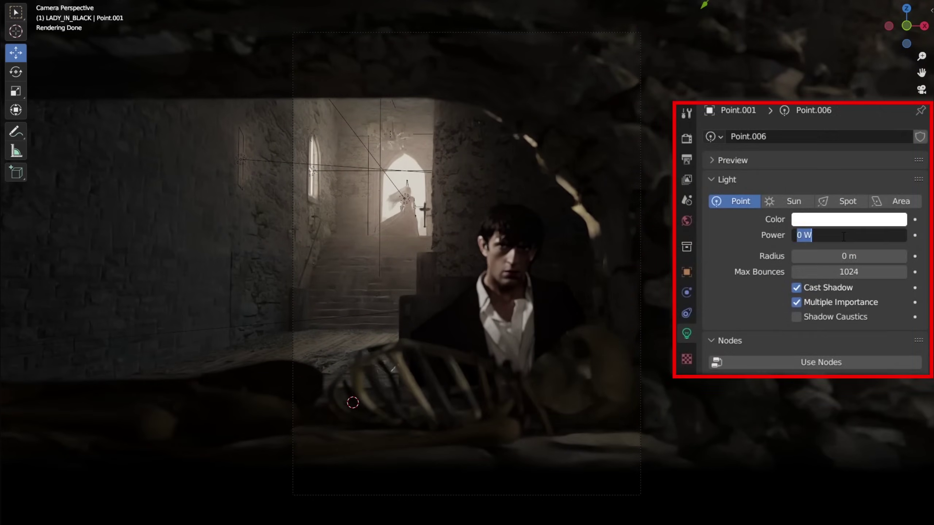
pyautogui.click(843, 236)
pyautogui.write('-20')
pyautogui.press('Return')
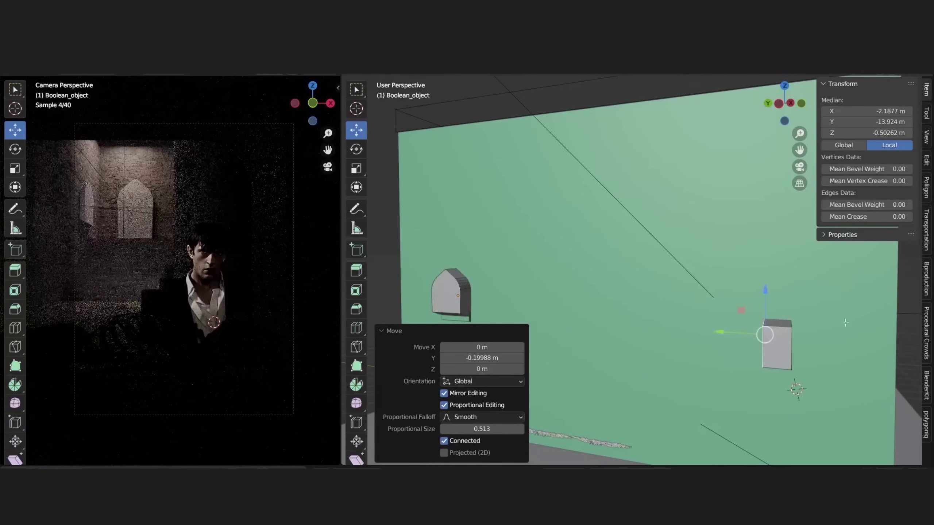
# Move the Boolean_object cutter vertices along Y, undo, and slide them along Y again.
pyautogui.press('g')
pyautogui.press('y')
pyautogui.press('Return')
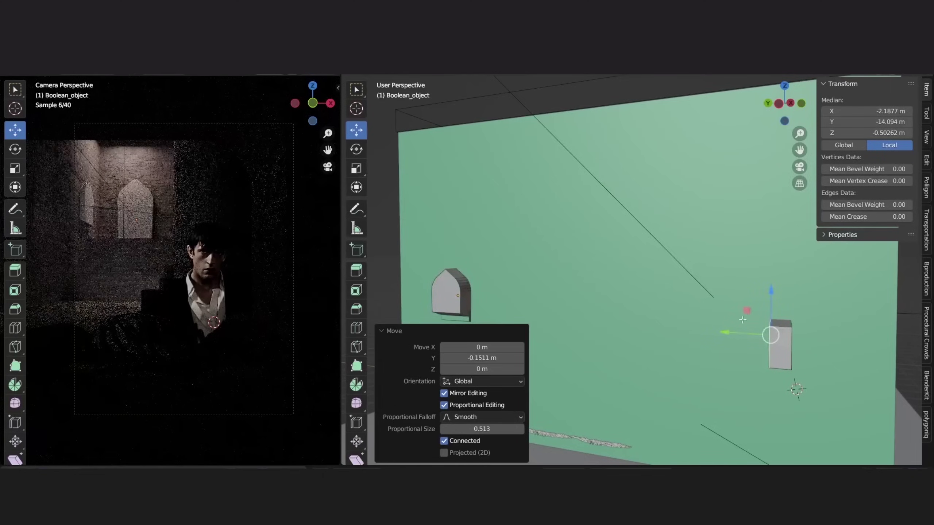
pyautogui.press('g')
pyautogui.press('y')
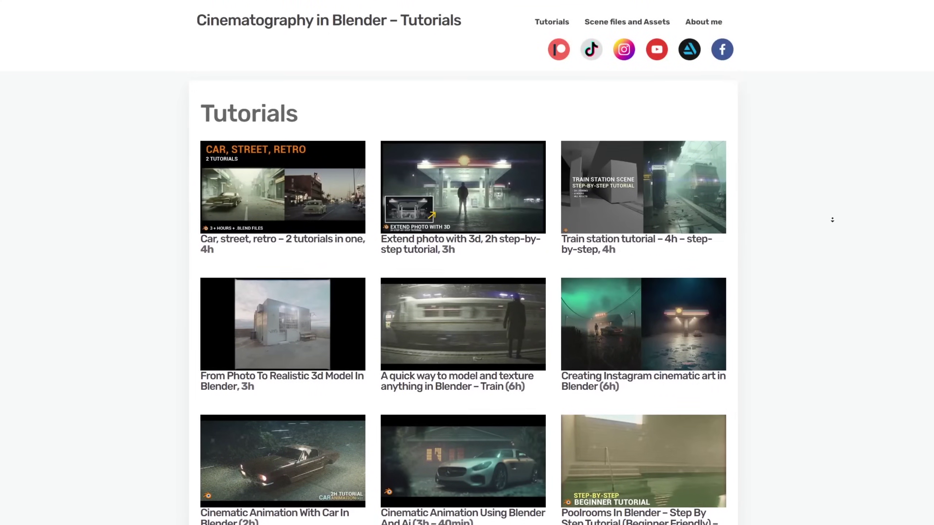
# Scroll the Tutorials page down to the Ethernet cable and Old Apple Macintosh courses.
pyautogui.scroll(-2, 832, 207)
pyautogui.scroll(-3, 831, 228)
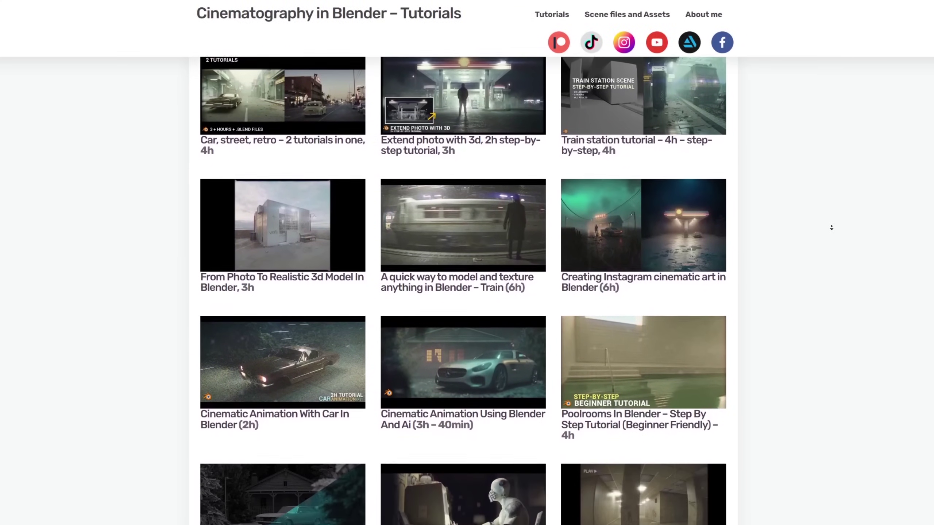
pyautogui.scroll(-3, 832, 228)
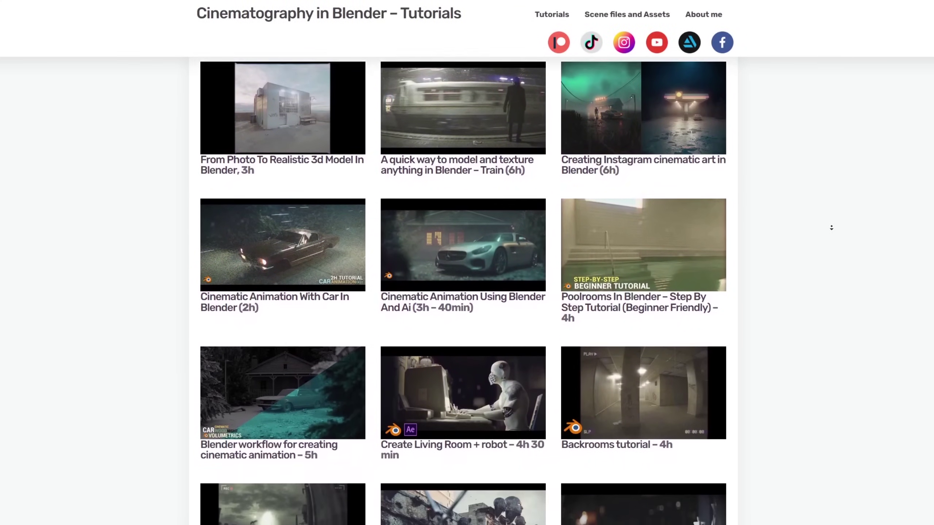
pyautogui.scroll(-3, 831, 228)
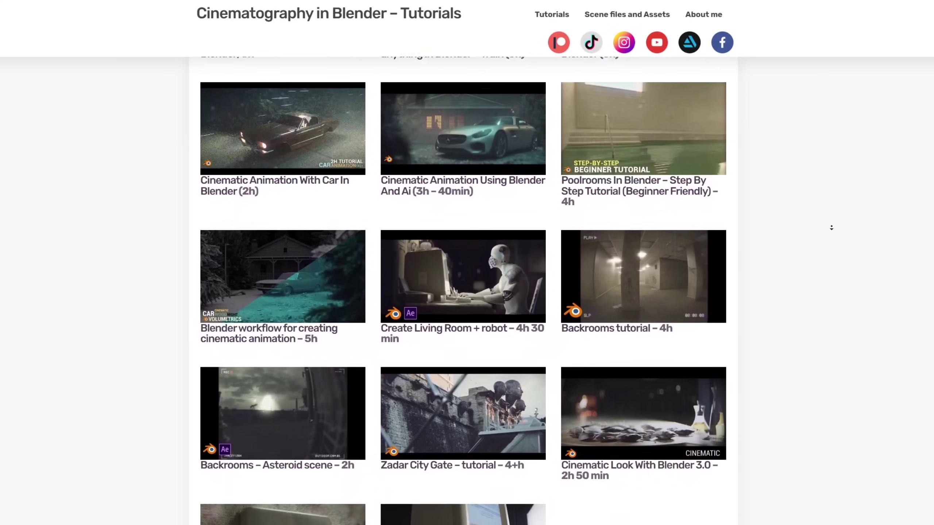
pyautogui.scroll(-2, 831, 227)
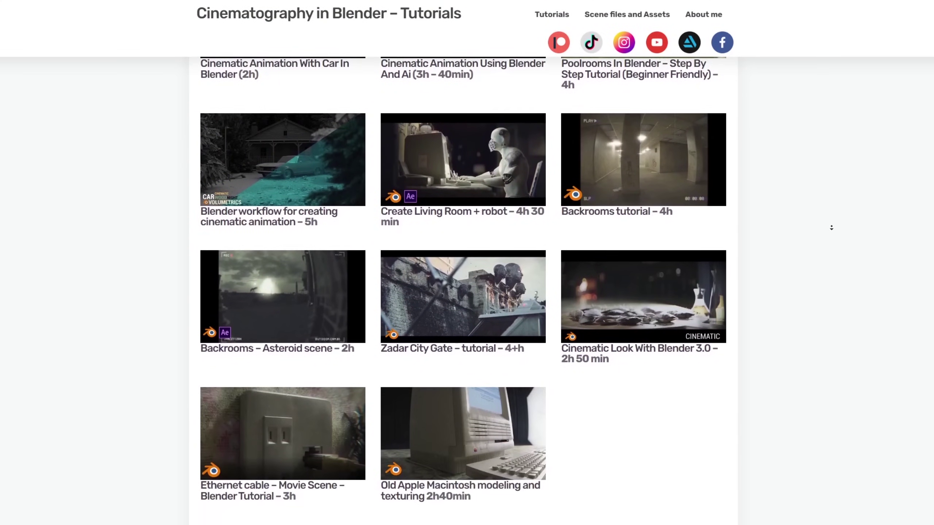